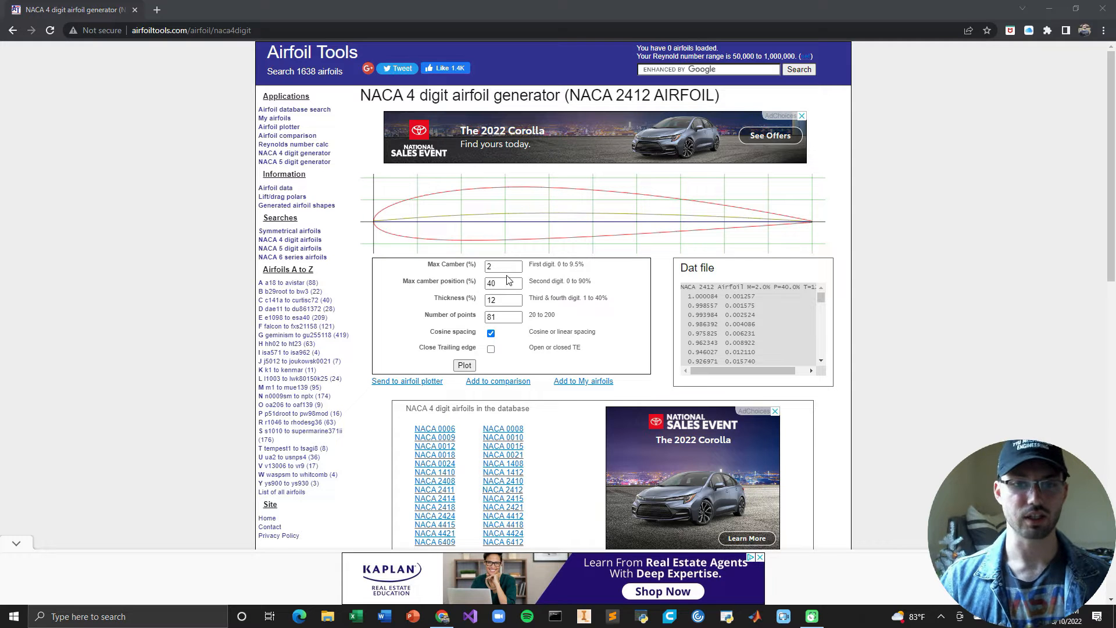
Step: Replot the NACA airfoil with a max camber of 8% and set the camber back to 2%
{"action": "left_click_drag", "start_coordinate": [504, 263], "coordinate": [470, 271]}
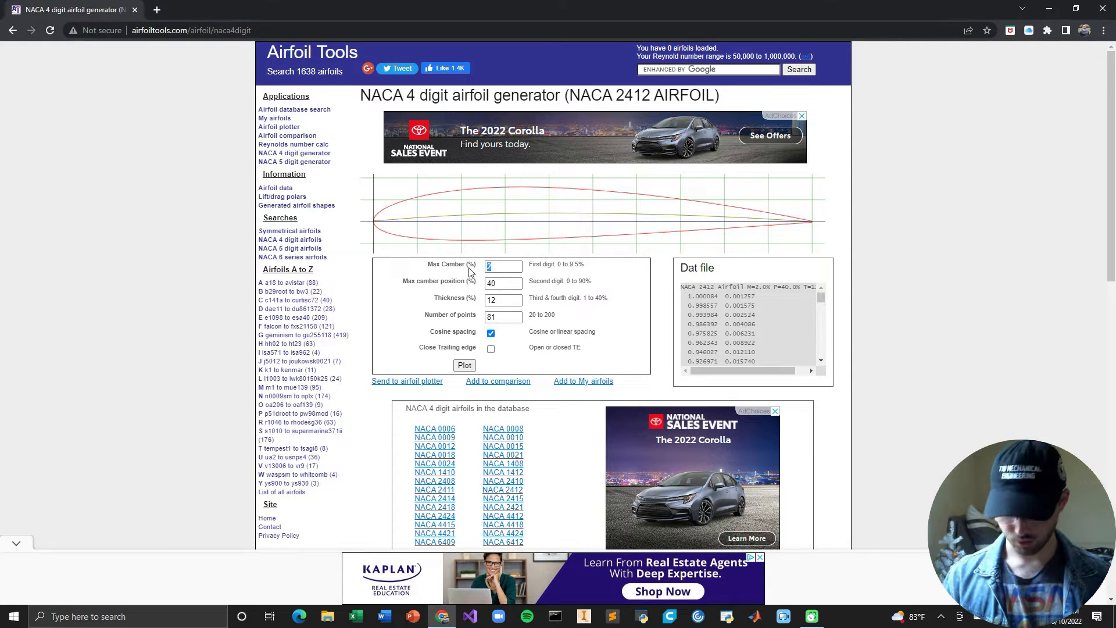
{"action": "type", "text": "8"}
{"action": "key", "text": "Return"}
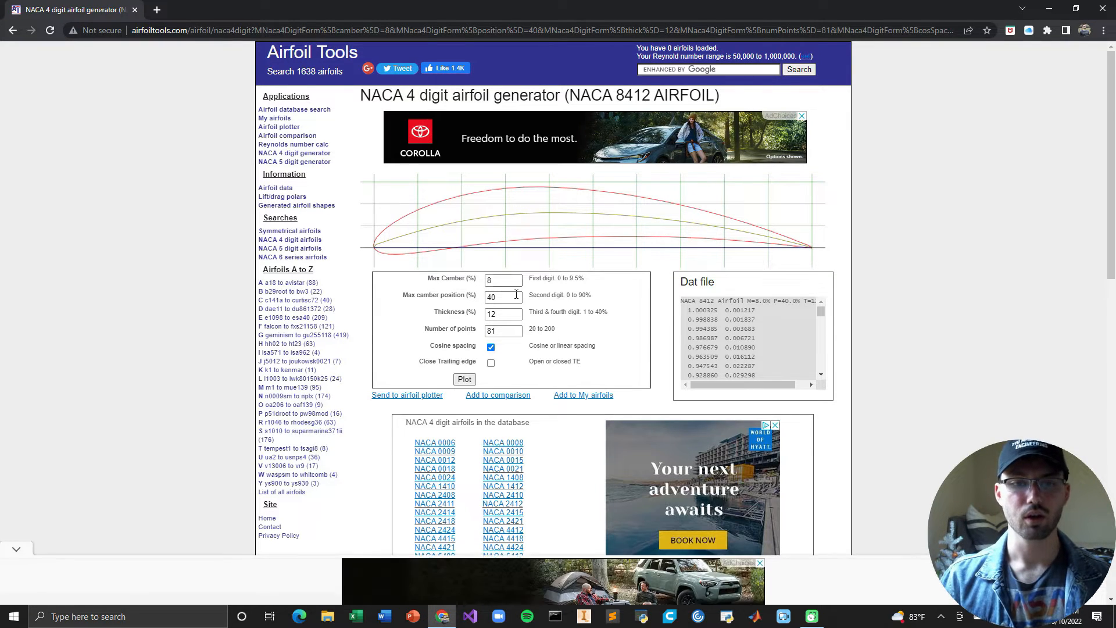
{"action": "left_click_drag", "start_coordinate": [504, 280], "coordinate": [478, 286]}
{"action": "type", "text": "2"}
{"action": "key", "text": "Return"}
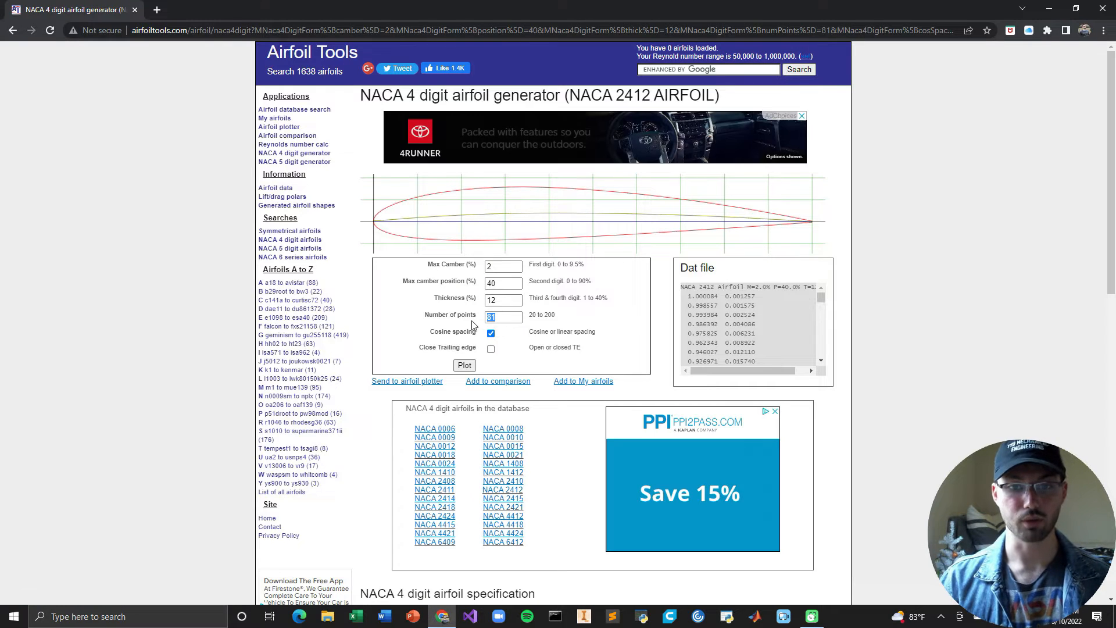
Step: Set the airfoil's number of points to 150 and its thickness to 5%, and replot it
{"action": "left_click_drag", "start_coordinate": [514, 317], "coordinate": [472, 324]}
{"action": "type", "text": "150"}
{"action": "key", "text": "Return"}
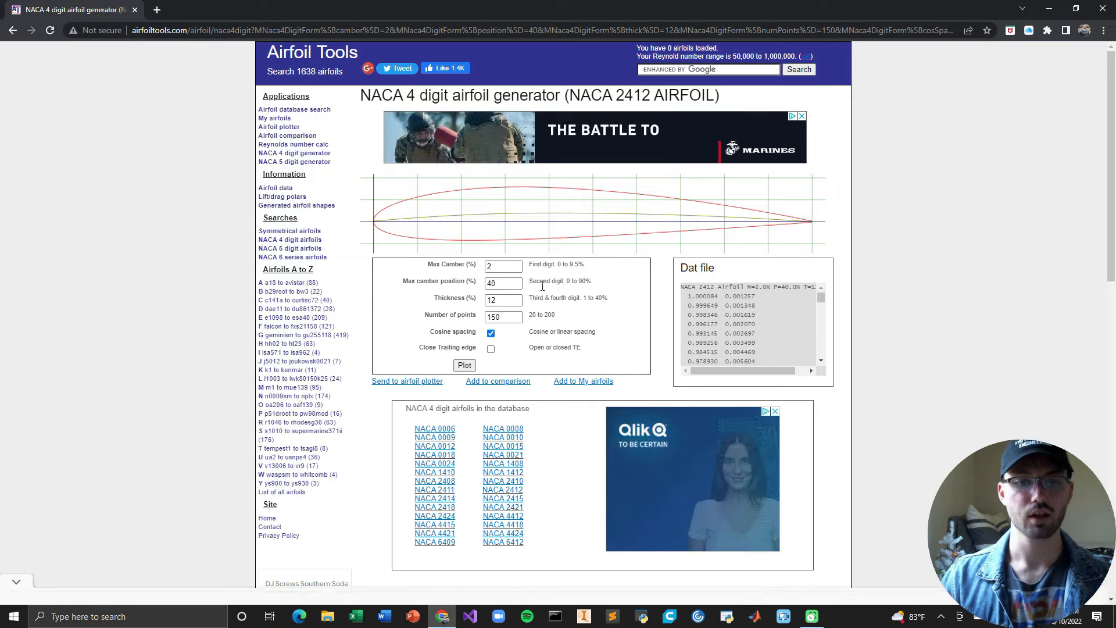
{"action": "left_click_drag", "start_coordinate": [519, 299], "coordinate": [444, 311]}
{"action": "type", "text": "5"}
{"action": "key", "text": "Return"}
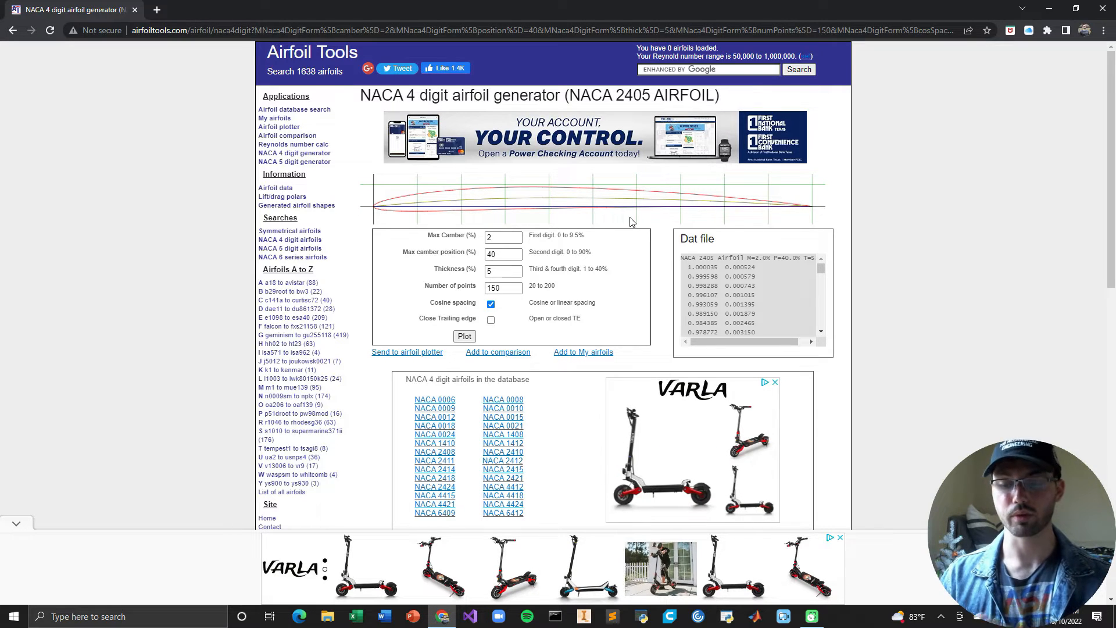
Step: Replot the airfoil with max camber positions of 10% and 60%, and return the position to 40%
{"action": "double_click", "coordinate": [507, 254]}
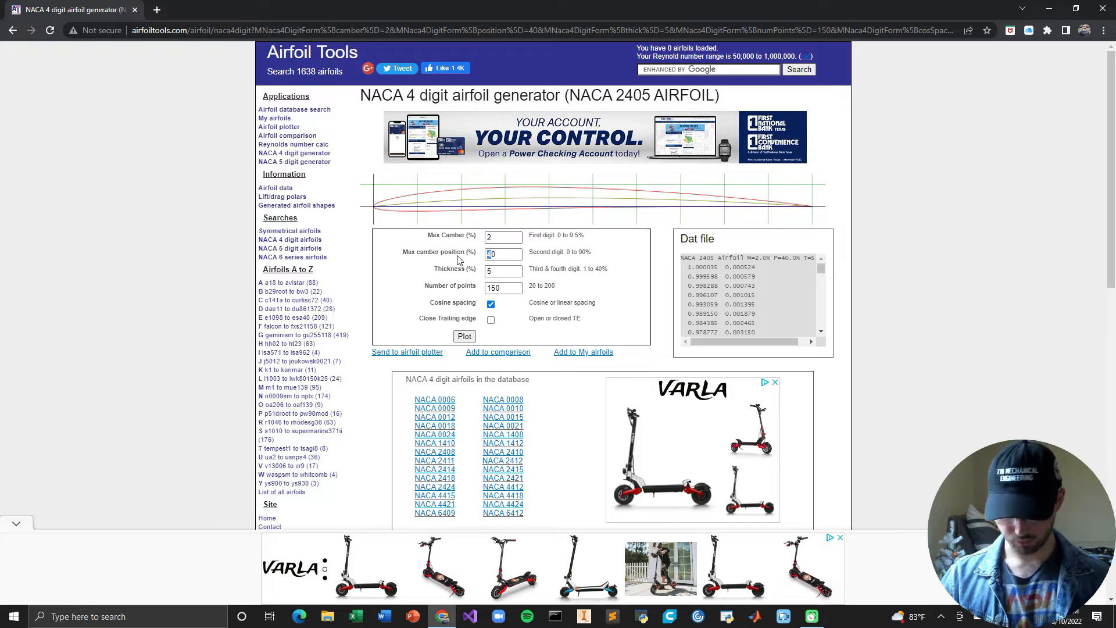
{"action": "type", "text": "1"}
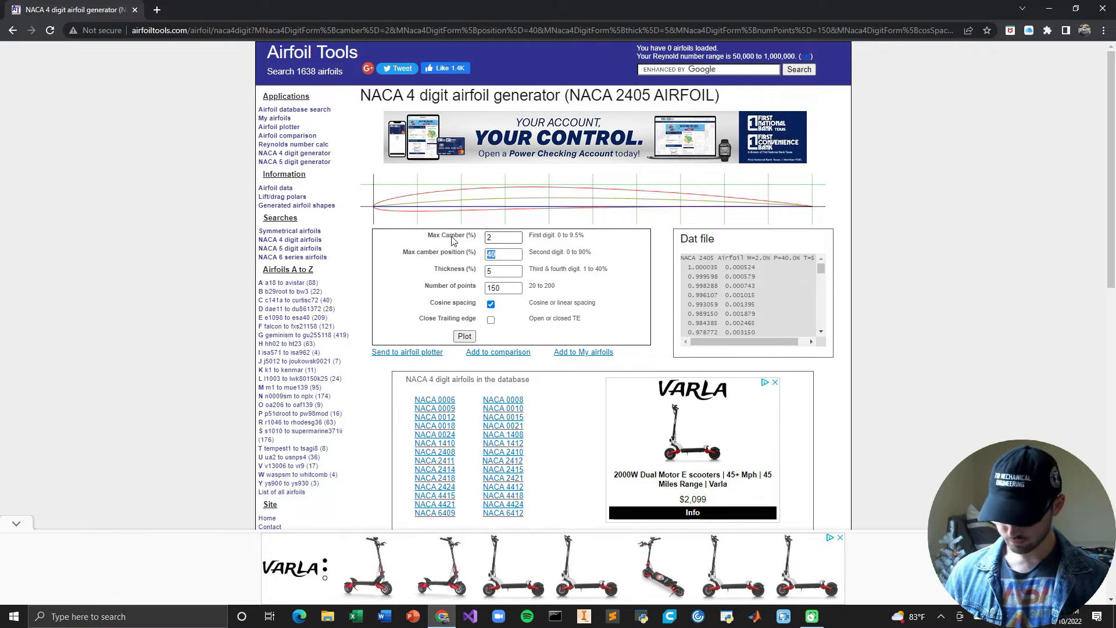
{"action": "key", "text": "Return"}
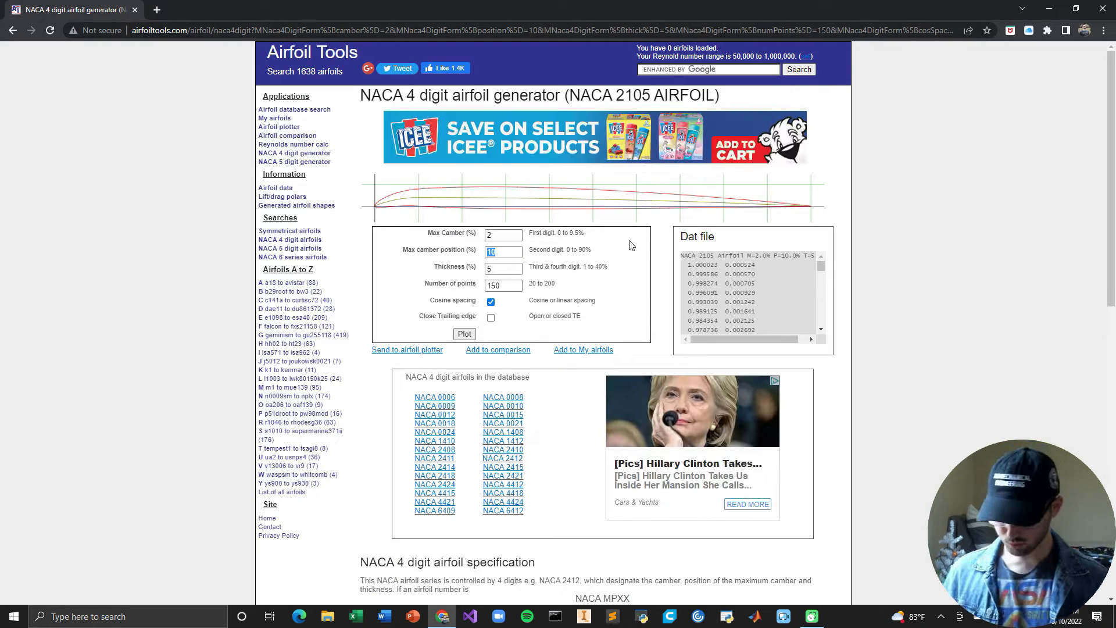
{"action": "type", "text": "60"}
{"action": "key", "text": "Return"}
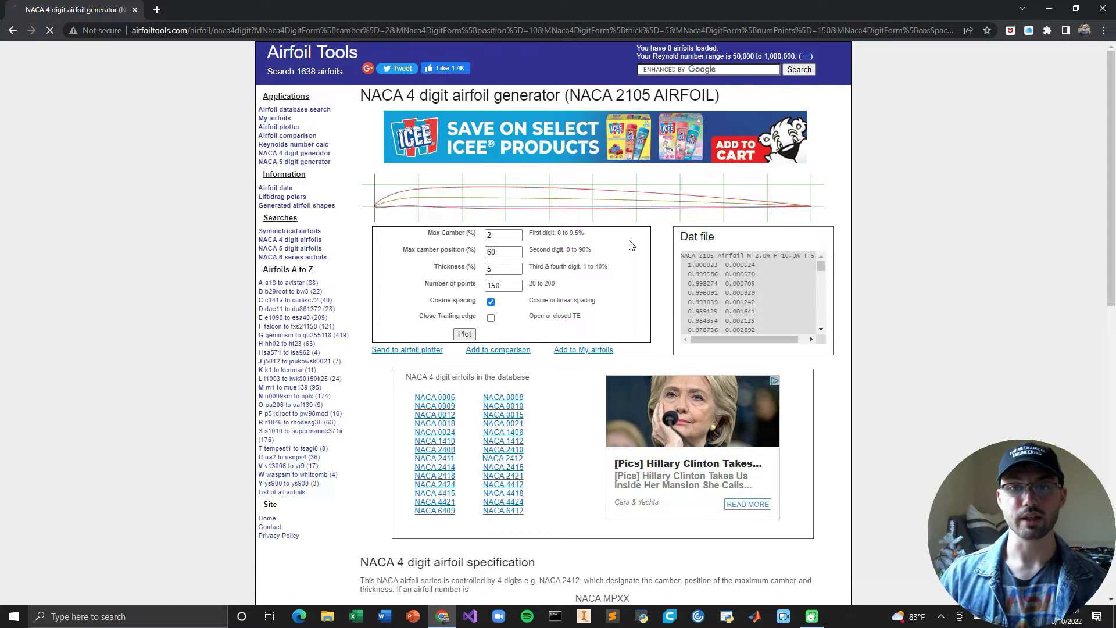
{"action": "left_click", "coordinate": [463, 254]}
{"action": "type", "text": "40"}
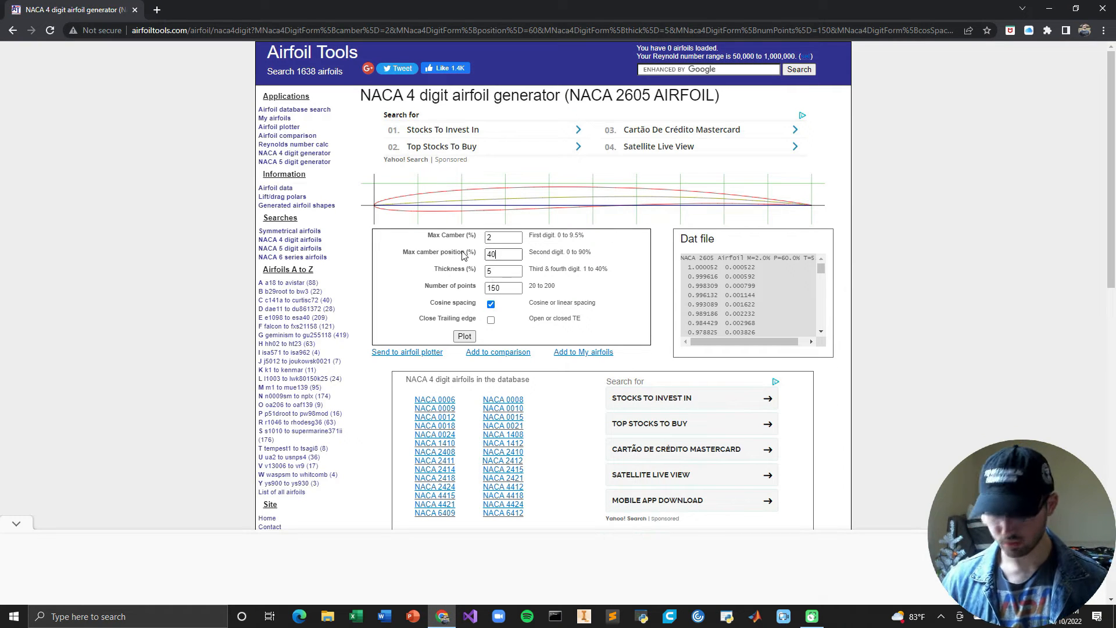
{"action": "key", "text": "Return"}
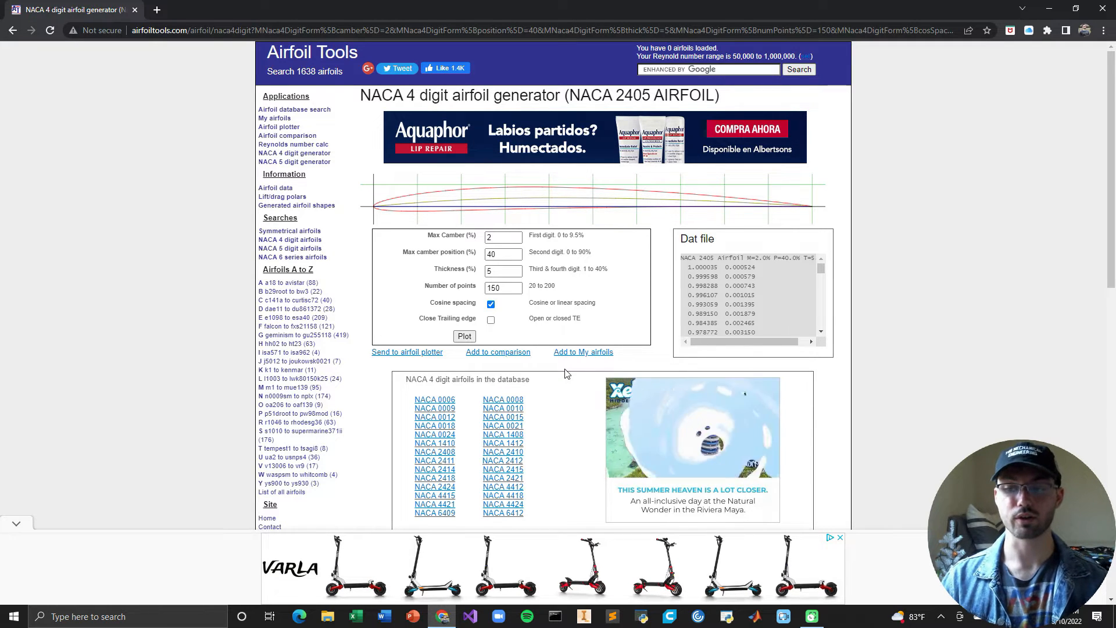
Step: Open the NACA 4412 airfoil from the database list and copy its dat file coordinates into the Excel worksheet from cell C2
{"action": "scroll", "coordinate": [566, 387], "scroll_direction": "down", "scroll_amount": 2}
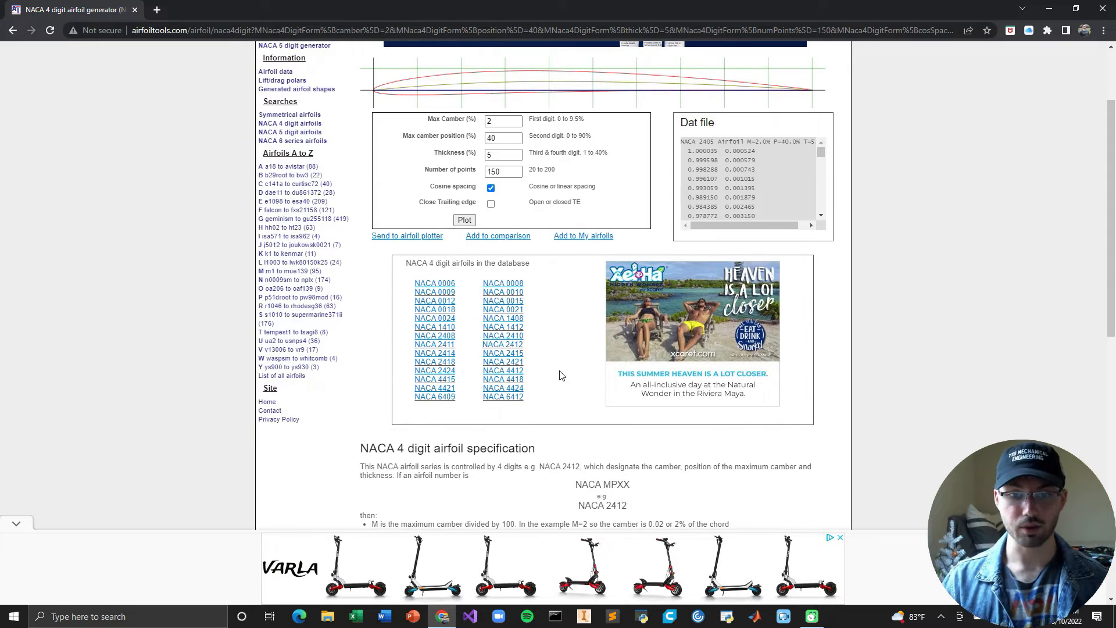
{"action": "left_click", "coordinate": [514, 371]}
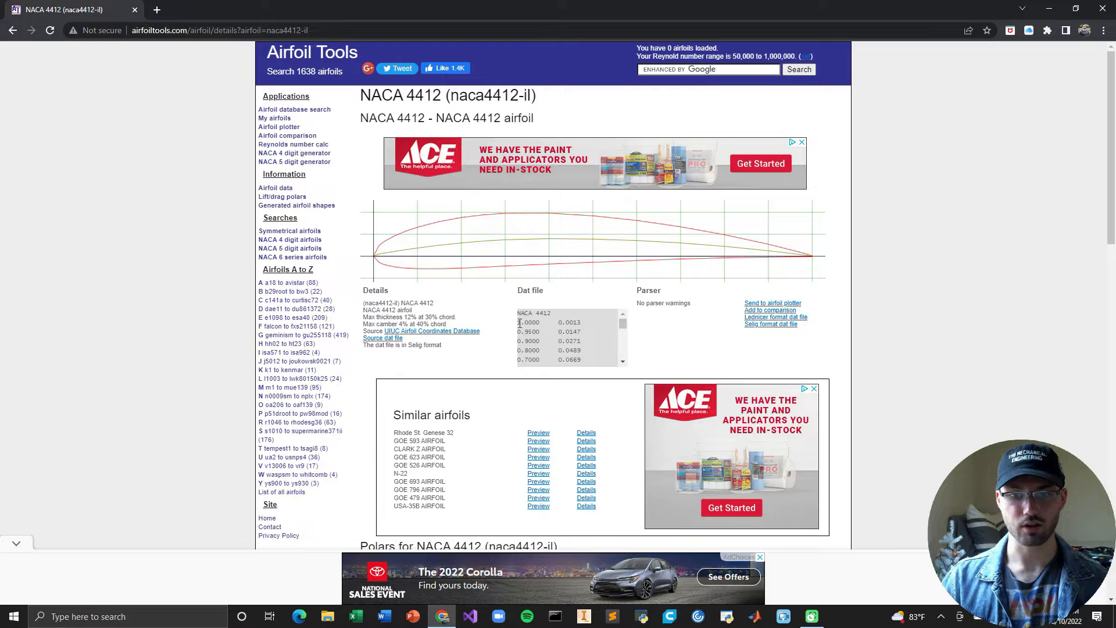
{"action": "left_click_drag", "start_coordinate": [520, 324], "coordinate": [588, 377]}
{"action": "key", "text": "ctrl+c"}
{"action": "key", "text": "alt+Tab"}
{"action": "key", "text": "ctrl+v"}
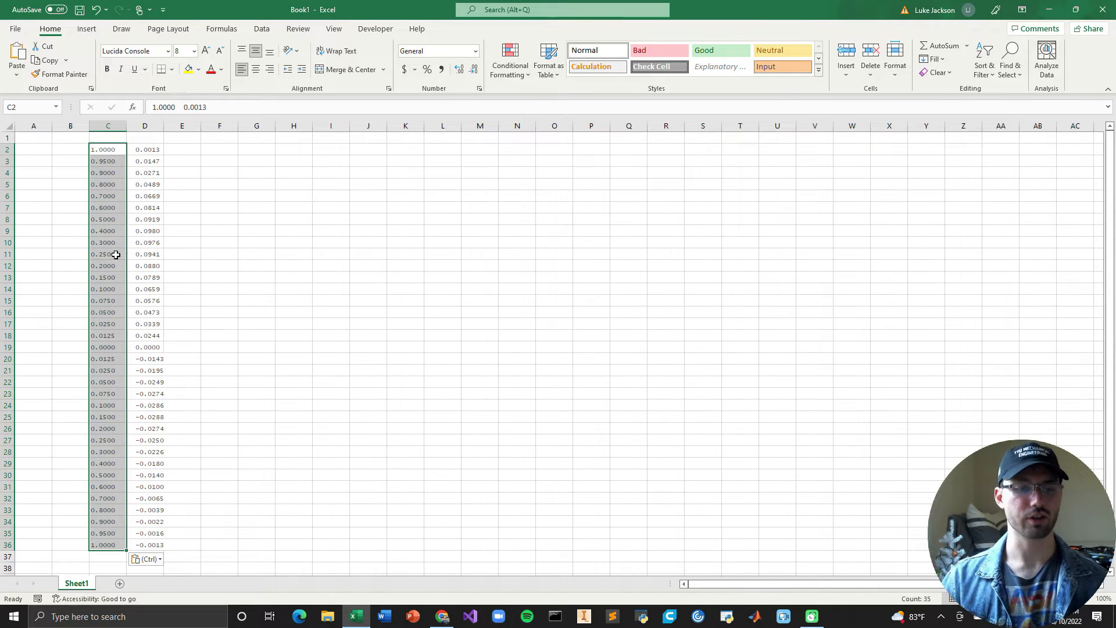
Step: Label the coordinate columns X, Y and Z in cells C1 to E1
{"action": "left_click", "coordinate": [119, 150]}
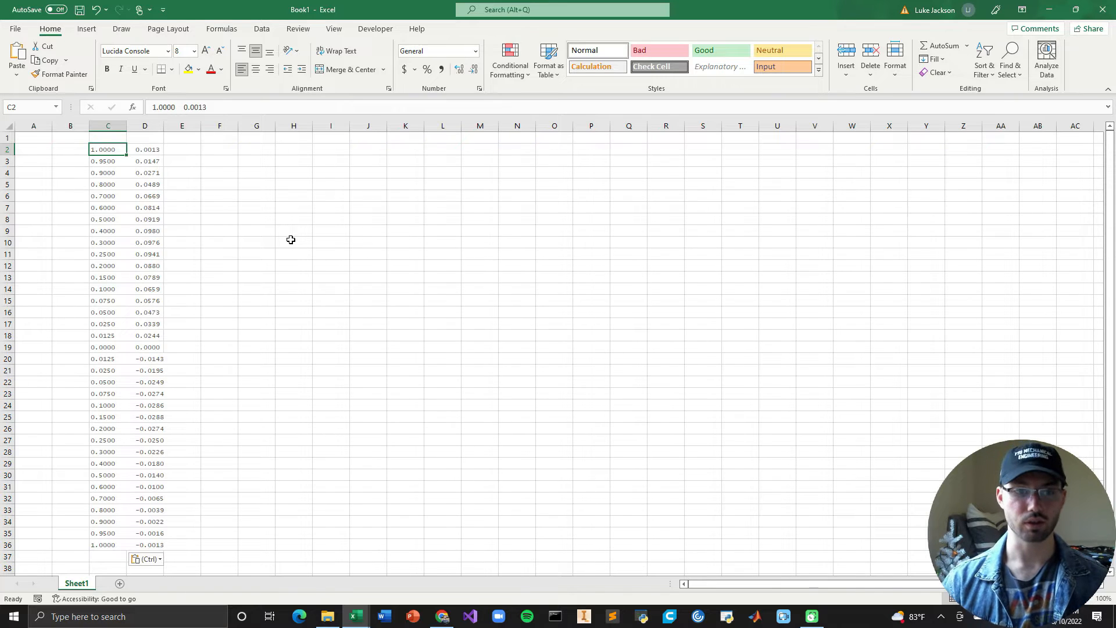
{"action": "left_click", "coordinate": [108, 137]}
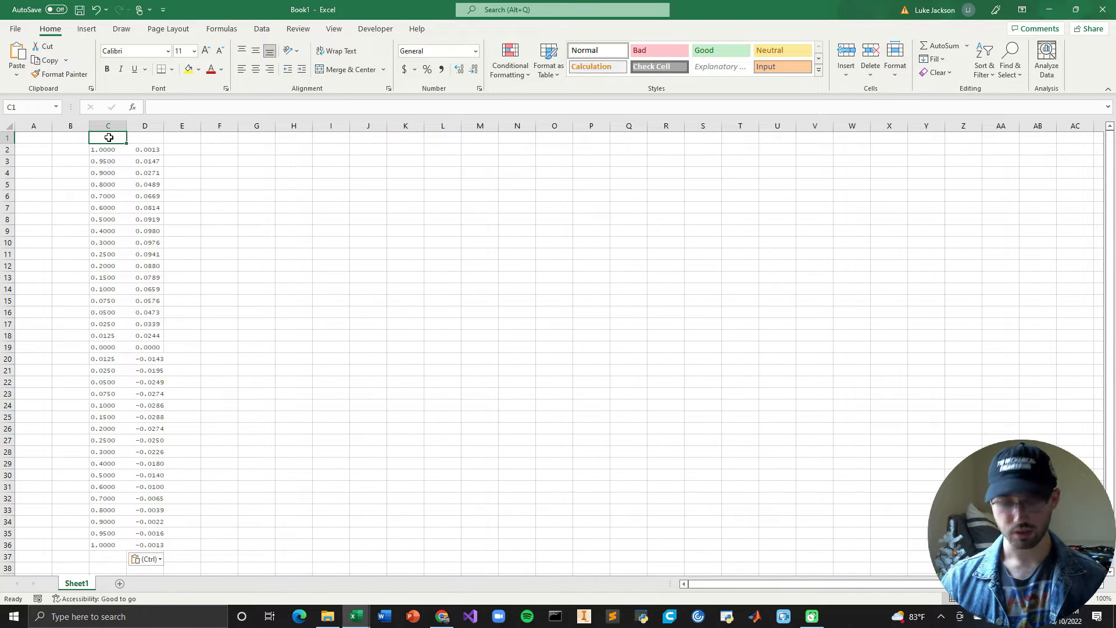
{"action": "type", "text": "X"}
{"action": "key", "text": "Tab"}
{"action": "type", "text": "Y"}
{"action": "key", "text": "Tab"}
{"action": "type", "text": "Z"}
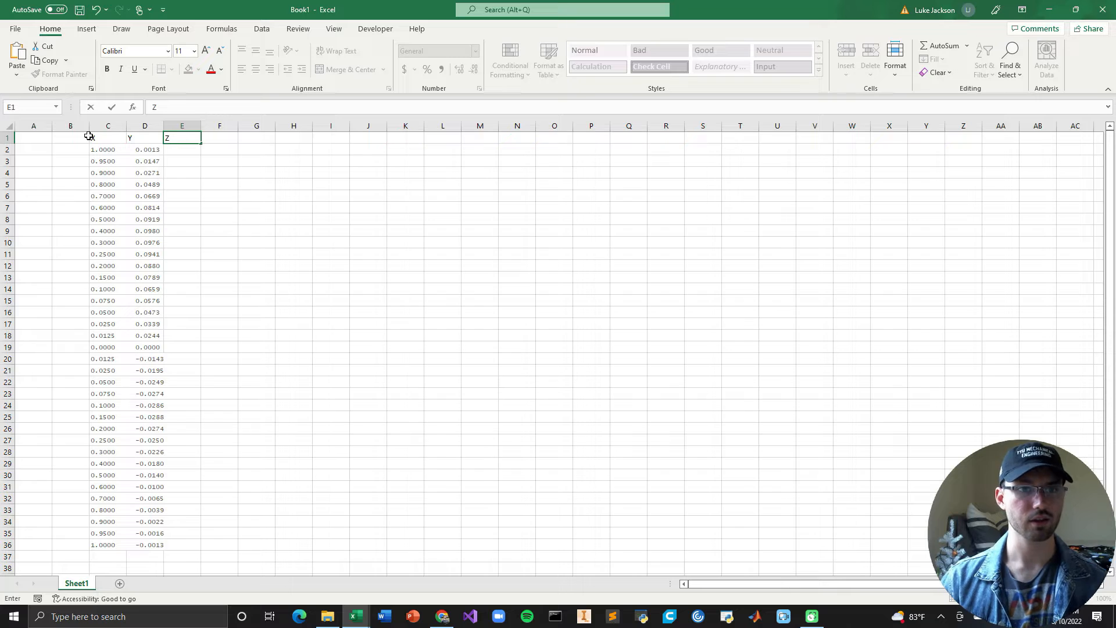
{"action": "left_click", "coordinate": [219, 161]}
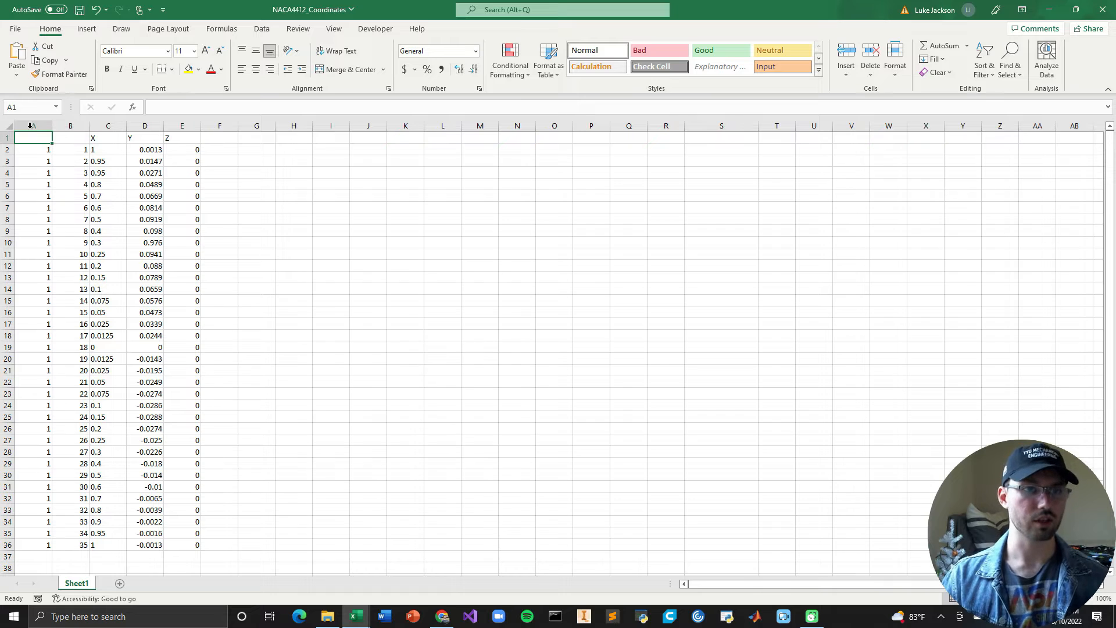
Step: Review the group and point number columns A and B, and the two surface coordinate blocks A2:E19 and A19:E36
{"action": "left_click_drag", "start_coordinate": [34, 149], "coordinate": [34, 544]}
{"action": "left_click_drag", "start_coordinate": [70, 150], "coordinate": [70, 544]}
{"action": "left_click", "coordinate": [293, 208]}
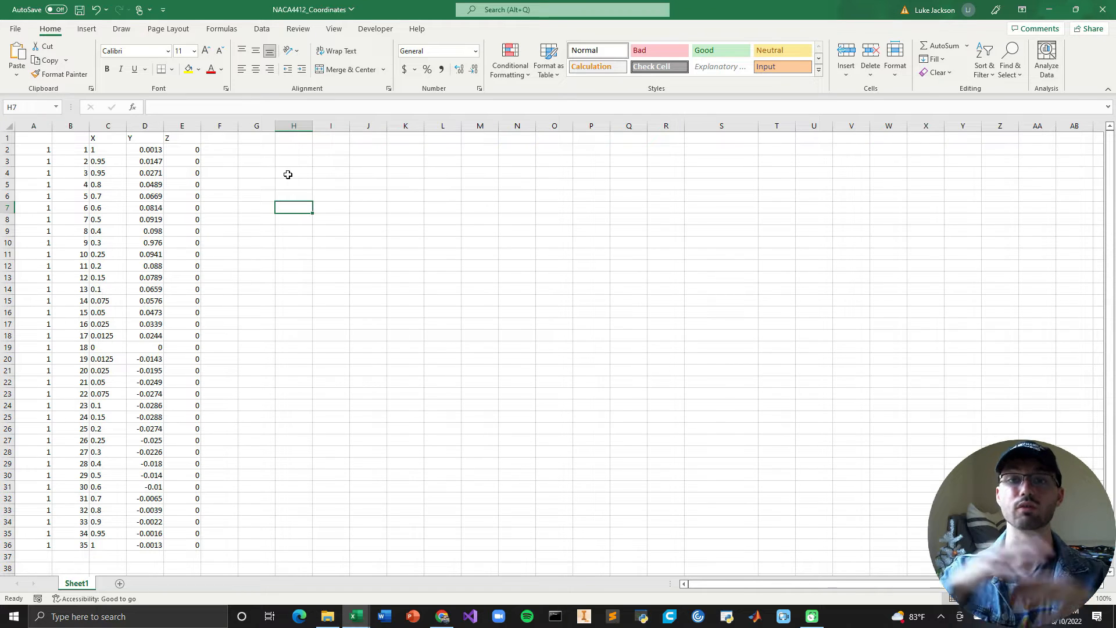
{"action": "left_click_drag", "start_coordinate": [35, 150], "coordinate": [186, 348]}
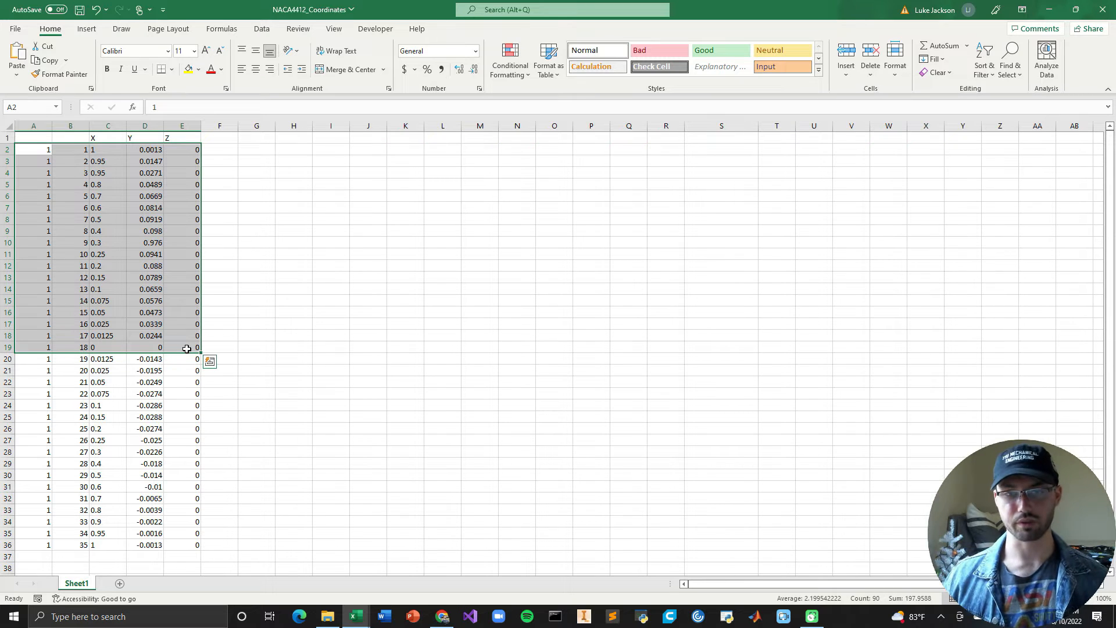
{"action": "left_click_drag", "start_coordinate": [33, 347], "coordinate": [188, 544]}
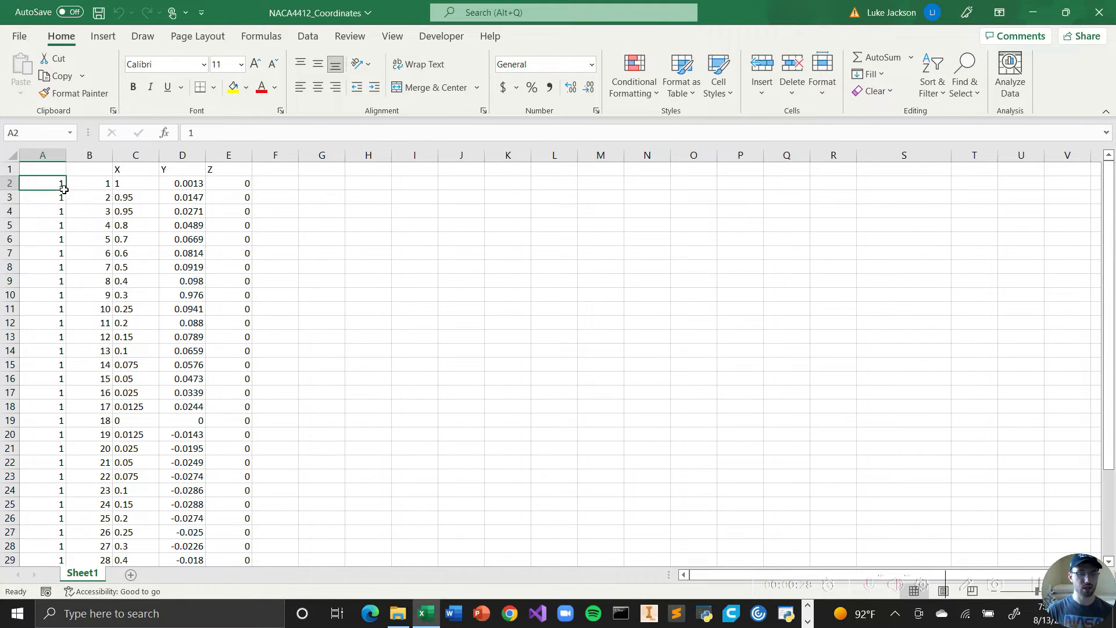
Step: Copy the first coordinate block, A2:E19, from the worksheet into a blank Notepad document
{"action": "left_click_drag", "start_coordinate": [22, 182], "coordinate": [234, 420]}
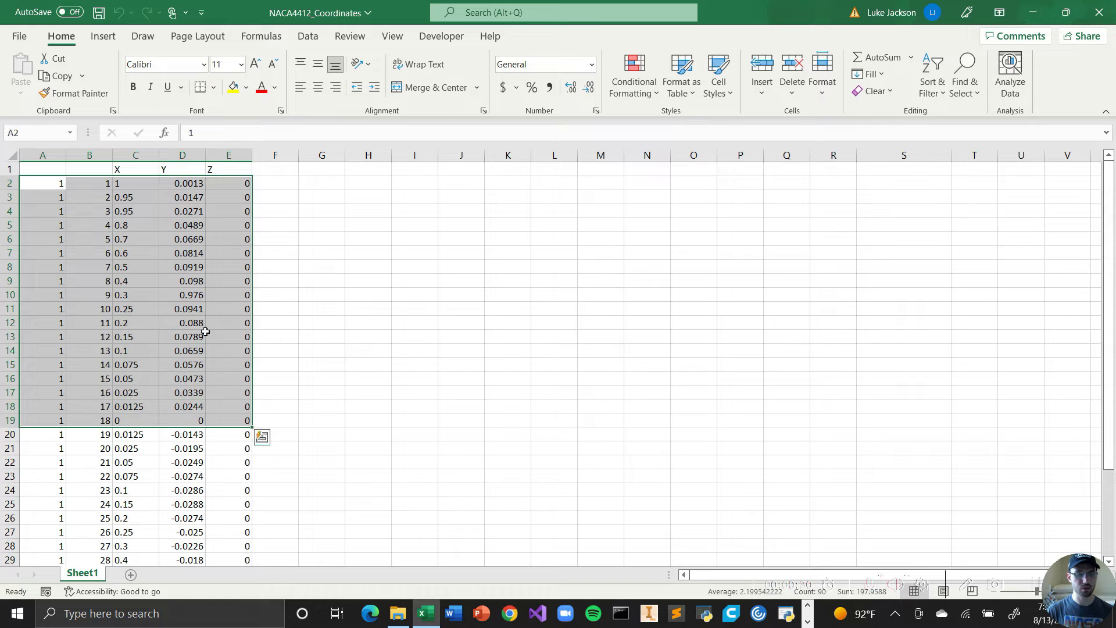
{"action": "right_click", "coordinate": [150, 281]}
{"action": "left_click", "coordinate": [185, 214]}
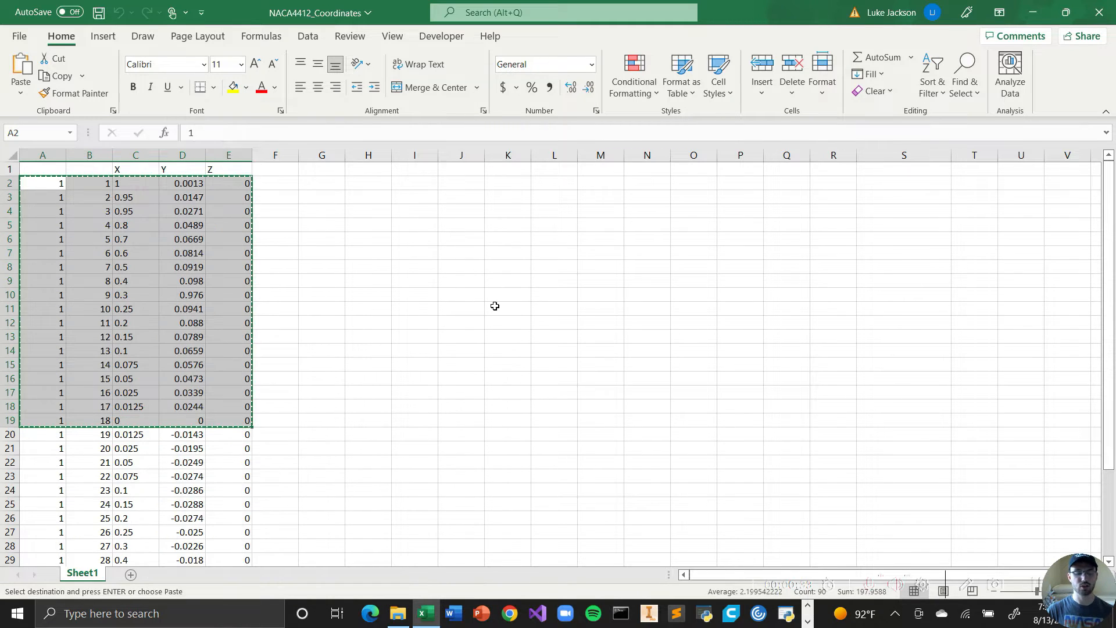
{"action": "left_click", "coordinate": [206, 612]}
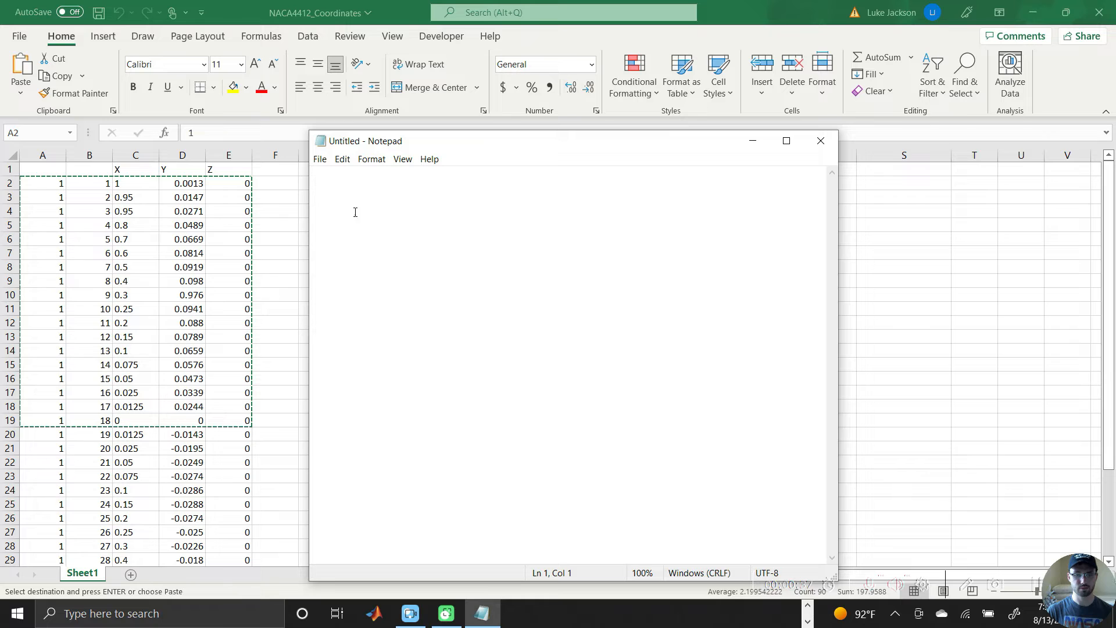
{"action": "right_click", "coordinate": [340, 178]}
{"action": "left_click", "coordinate": [291, 230]}
Step: Start saving the pasted coordinates as a text document in the AirflowAirfoil folder, picking the existing file name NACA4412_Top
{"action": "left_click", "coordinate": [319, 160]}
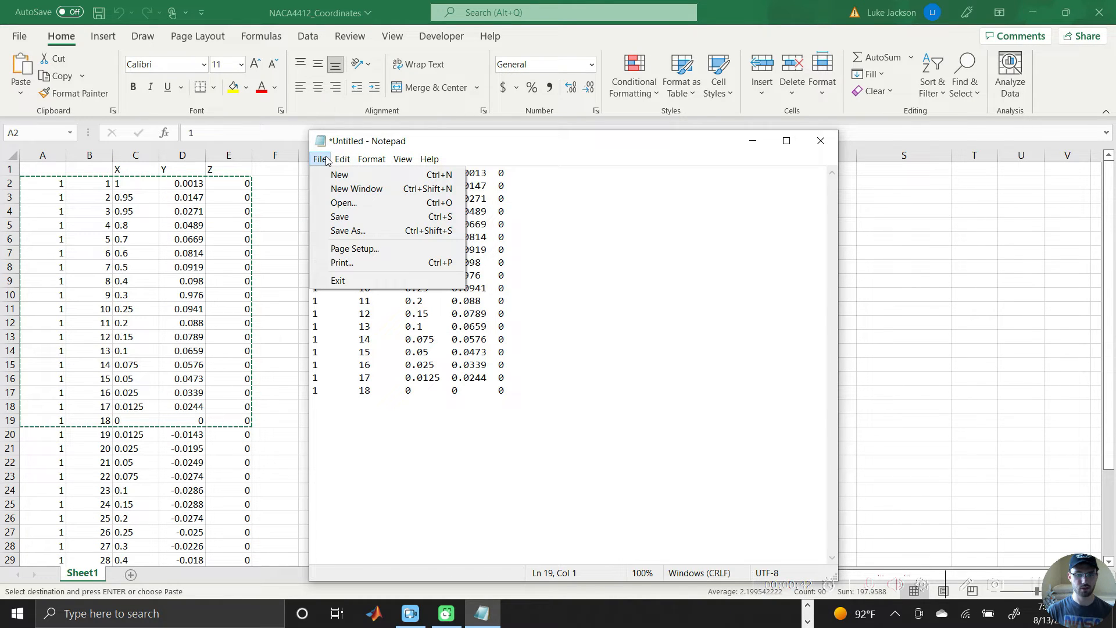
{"action": "left_click", "coordinate": [356, 218]}
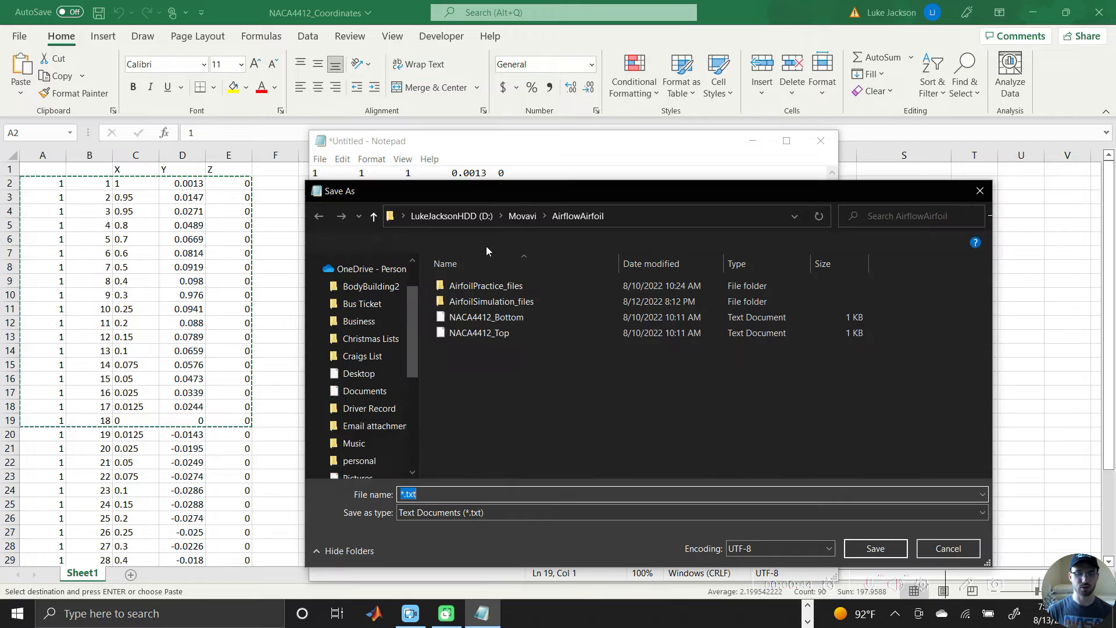
{"action": "left_click", "coordinate": [479, 332]}
{"action": "left_click", "coordinate": [444, 494]}
{"action": "type", "text": "a"}
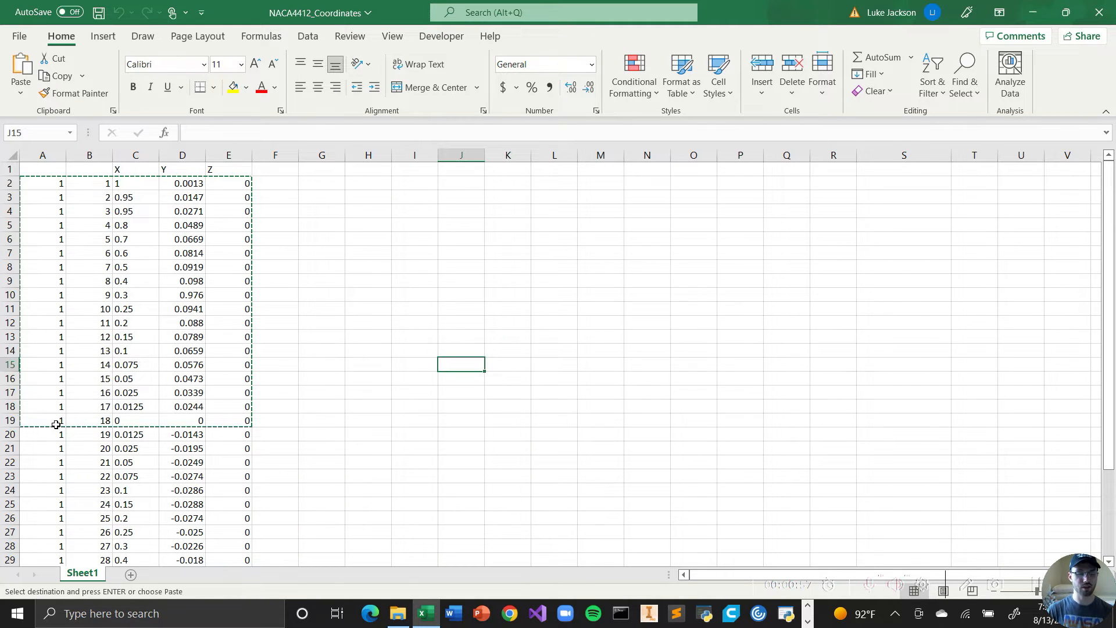
Step: Copy the second coordinate block, A19:E36, from the worksheet into a new blank Notepad document
{"action": "left_click_drag", "start_coordinate": [52, 420], "coordinate": [243, 560]}
{"action": "key", "text": "ctrl+c"}
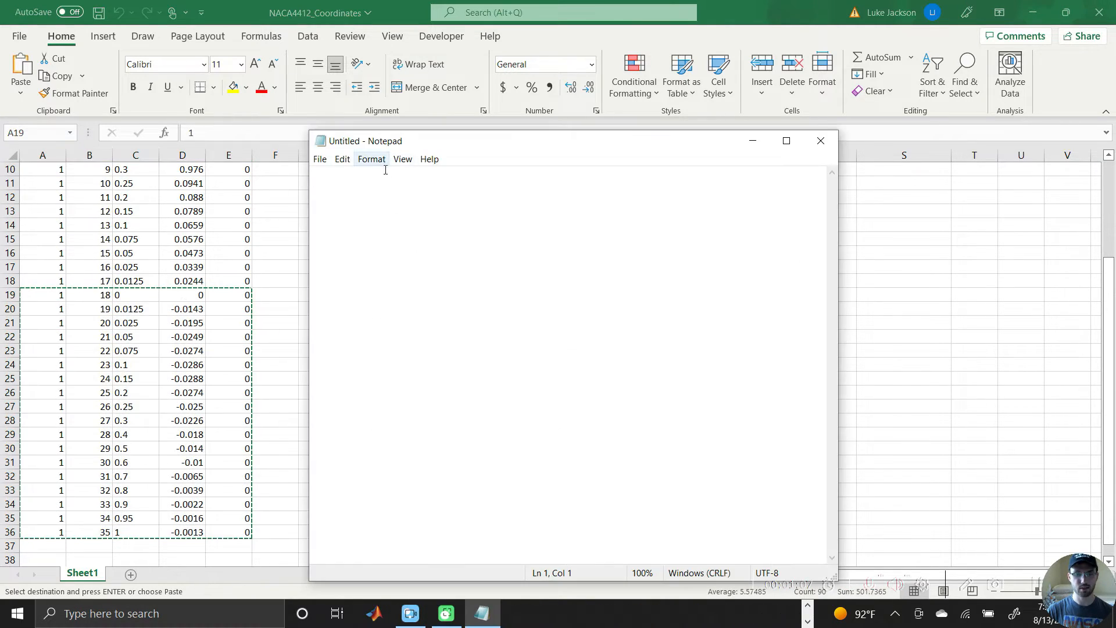
{"action": "right_click", "coordinate": [387, 169]}
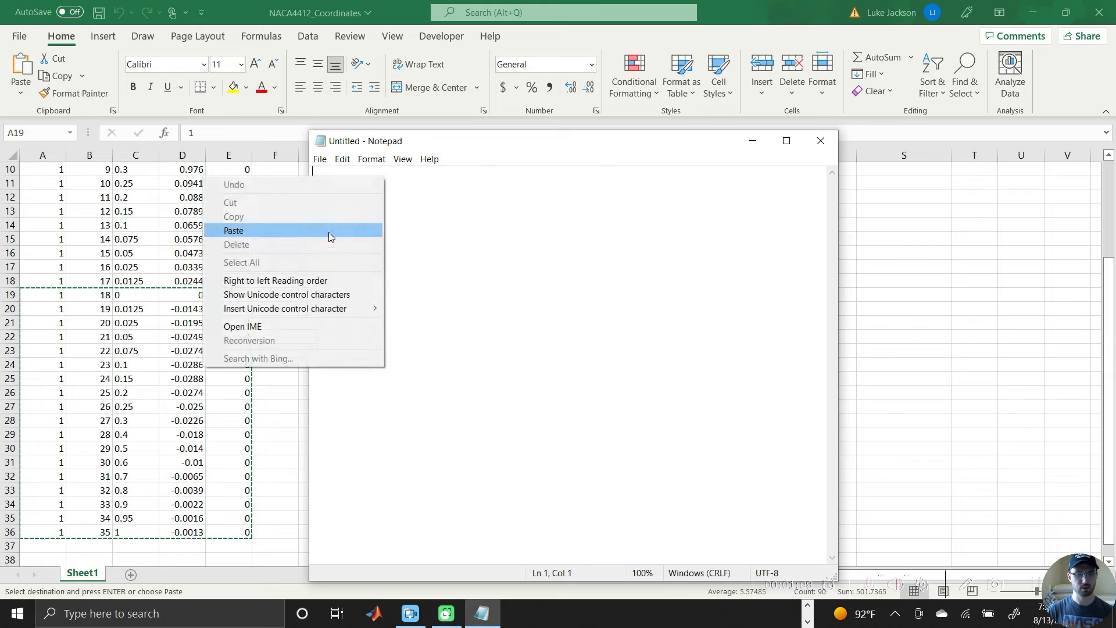
{"action": "left_click", "coordinate": [326, 232]}
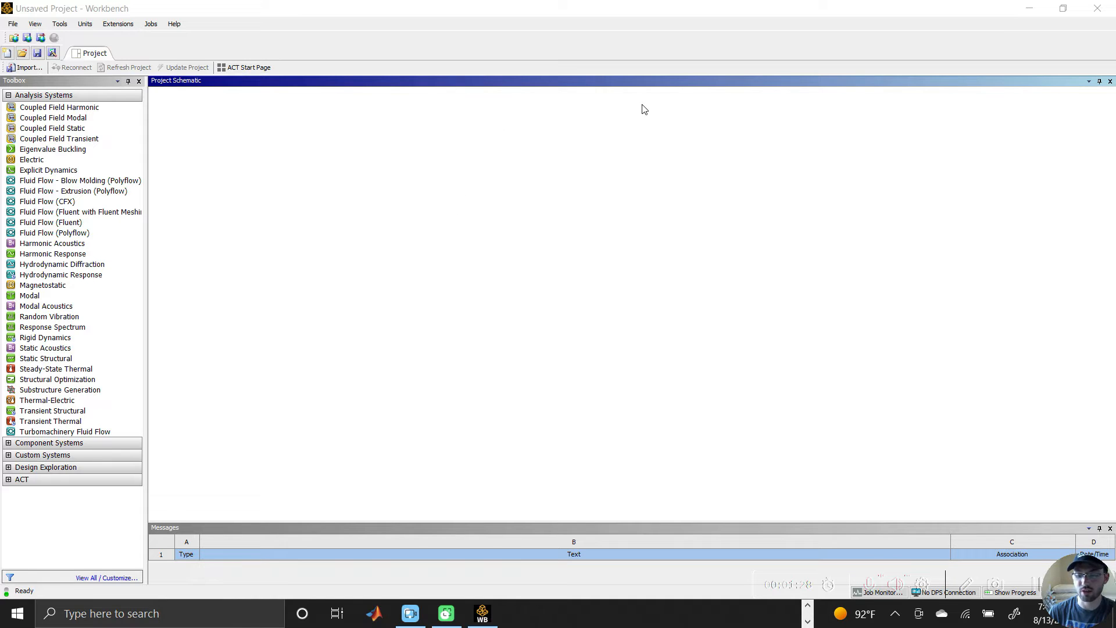
Step: In Ansys Workbench, add a Fluid Flow (Fluent) system to the project schematic and create a new DesignModeler geometry for it
{"action": "left_click", "coordinate": [86, 224]}
{"action": "double_click", "coordinate": [86, 224]}
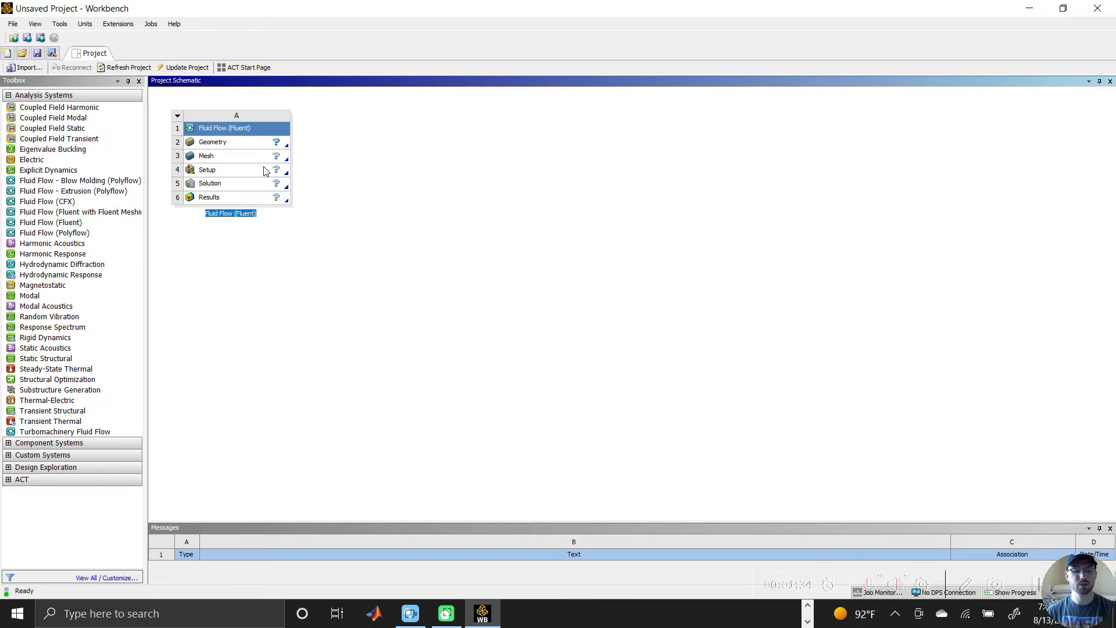
{"action": "right_click", "coordinate": [249, 142]}
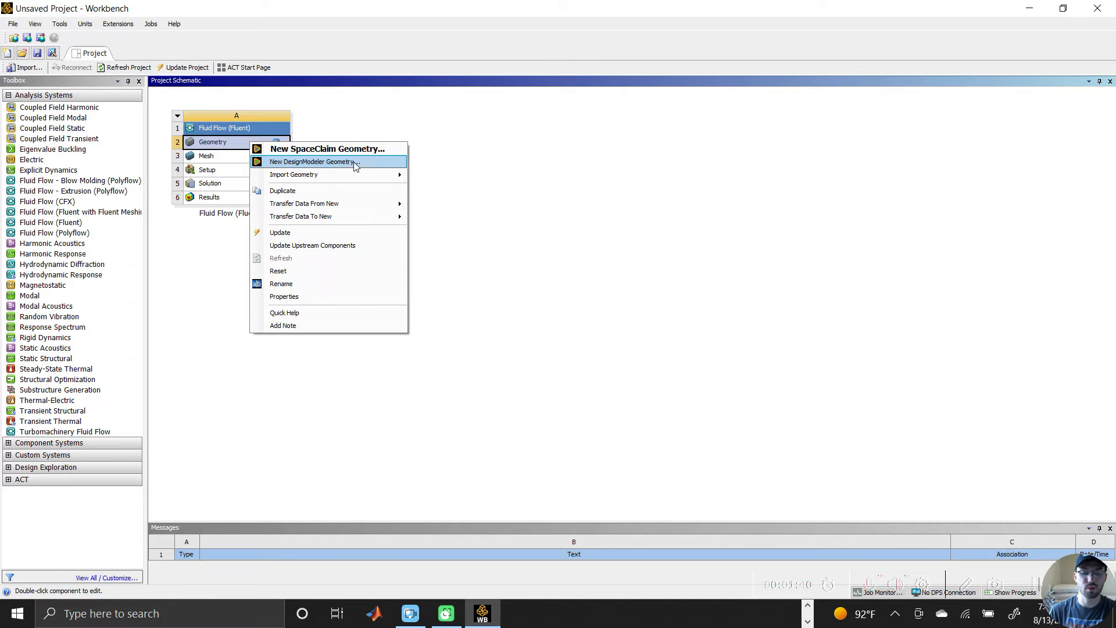
{"action": "left_click", "coordinate": [358, 166]}
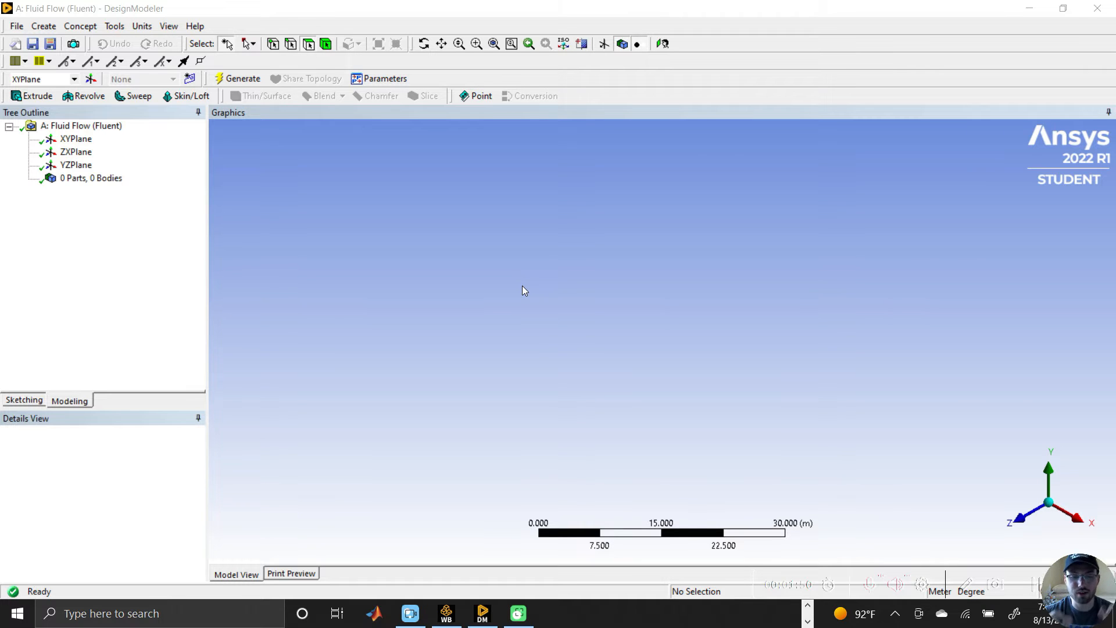
Step: On the XYPlane, sketch a rectangle about 46 m by 46 m on the positive-X side, straddling the horizontal axis
{"action": "left_click", "coordinate": [75, 139]}
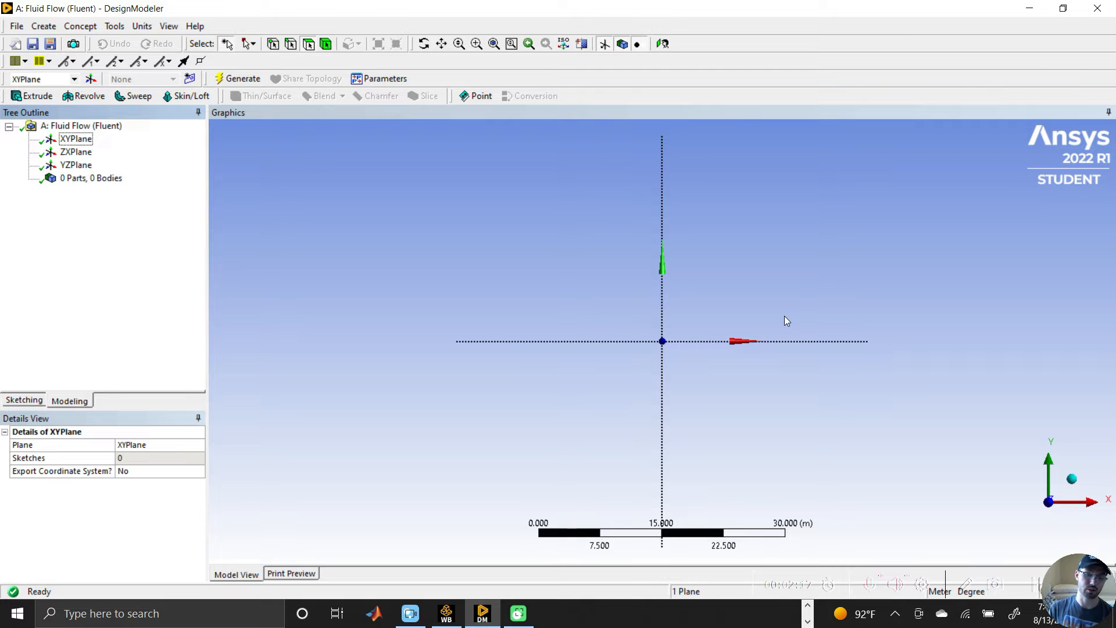
{"action": "left_click", "coordinate": [24, 400]}
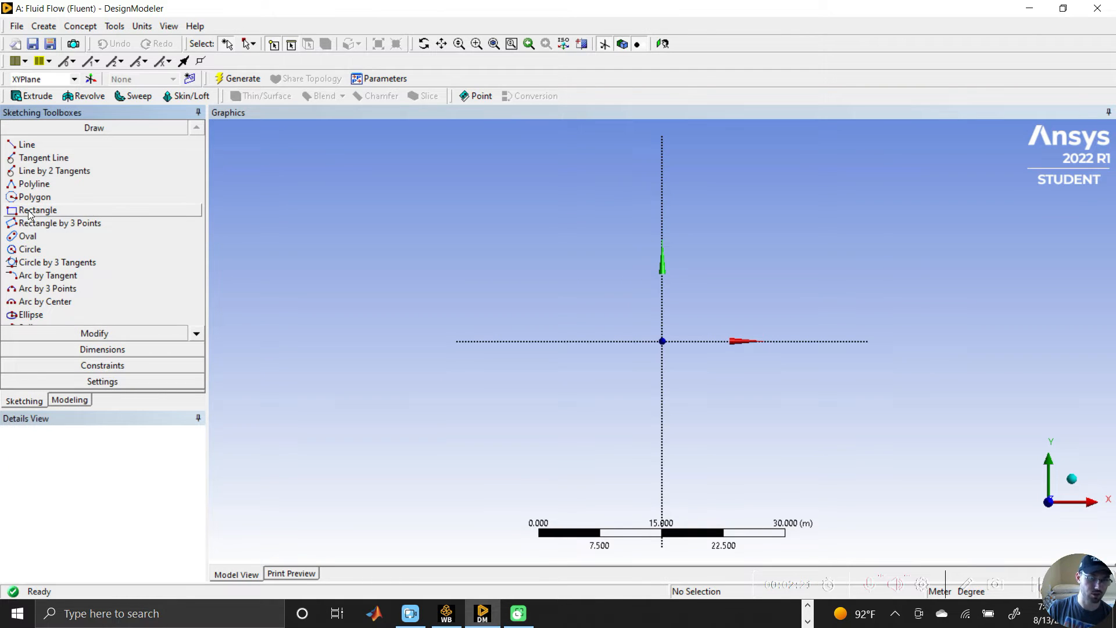
{"action": "left_click", "coordinate": [26, 211]}
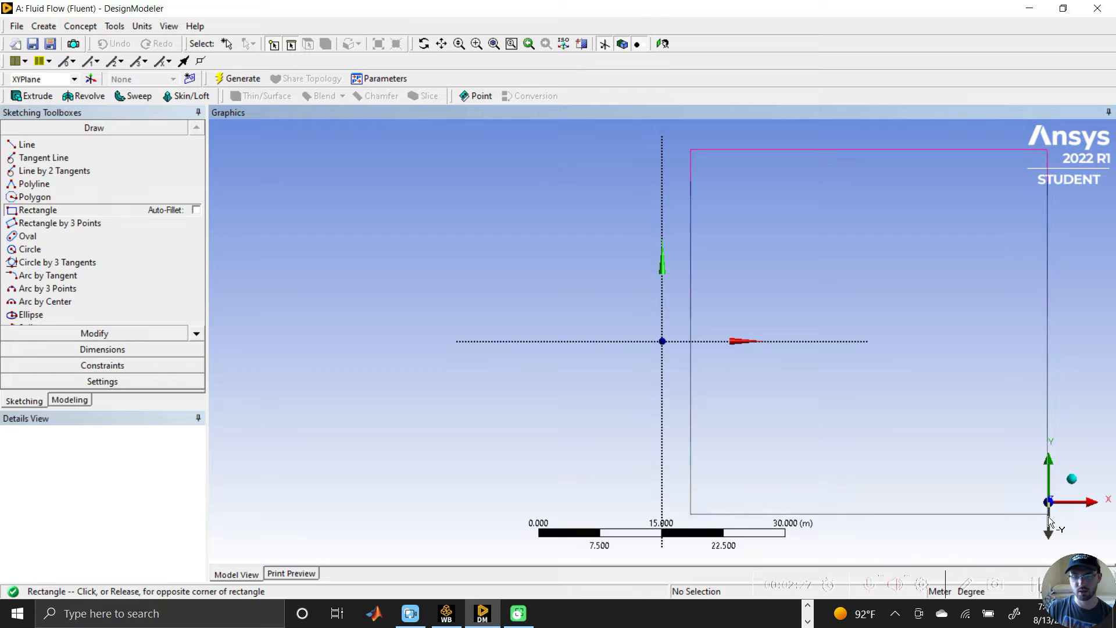
{"action": "left_click", "coordinate": [1071, 526]}
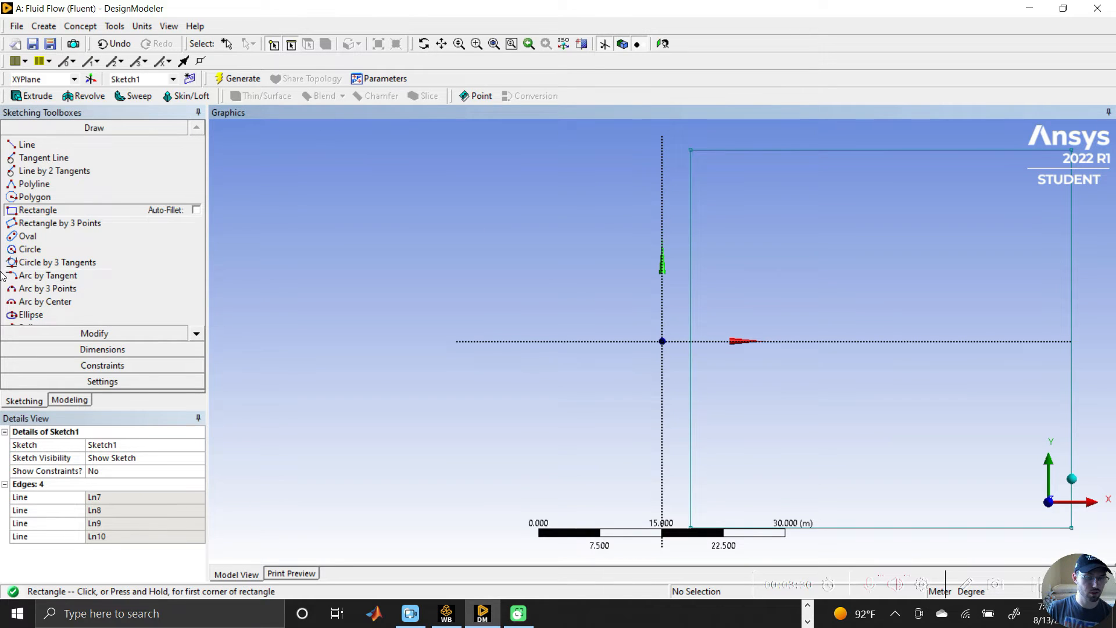
Step: Close off the rectangle's edge nearest the origin with a three-point semicircular arc bulging toward negative X, its midpoint on the horizontal axis
{"action": "left_click", "coordinate": [47, 289]}
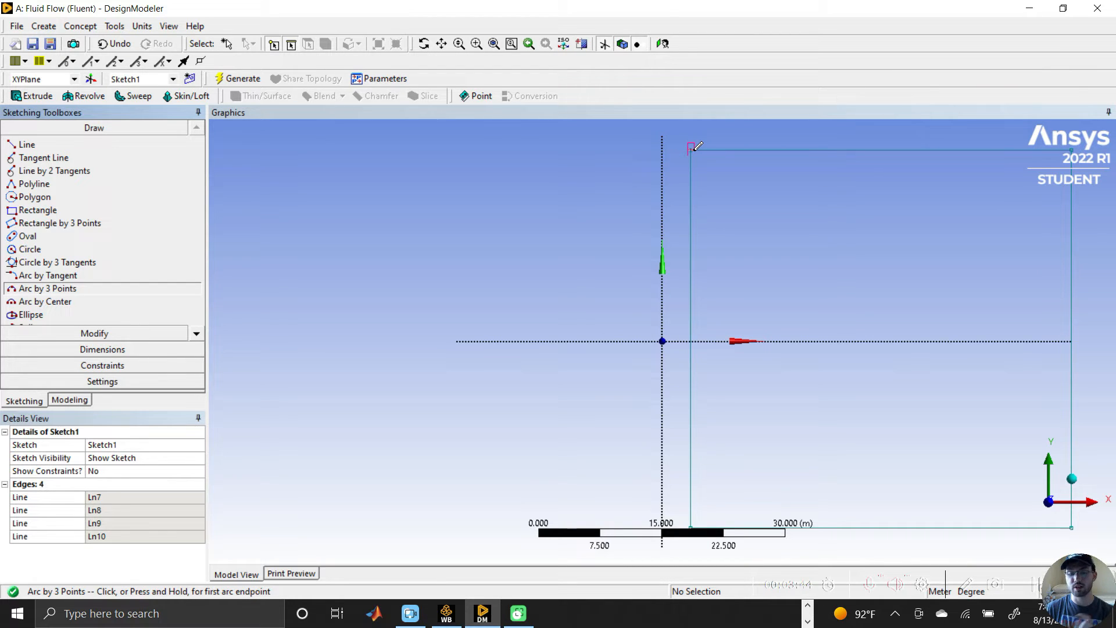
{"action": "left_click_drag", "start_coordinate": [693, 149], "coordinate": [691, 526]}
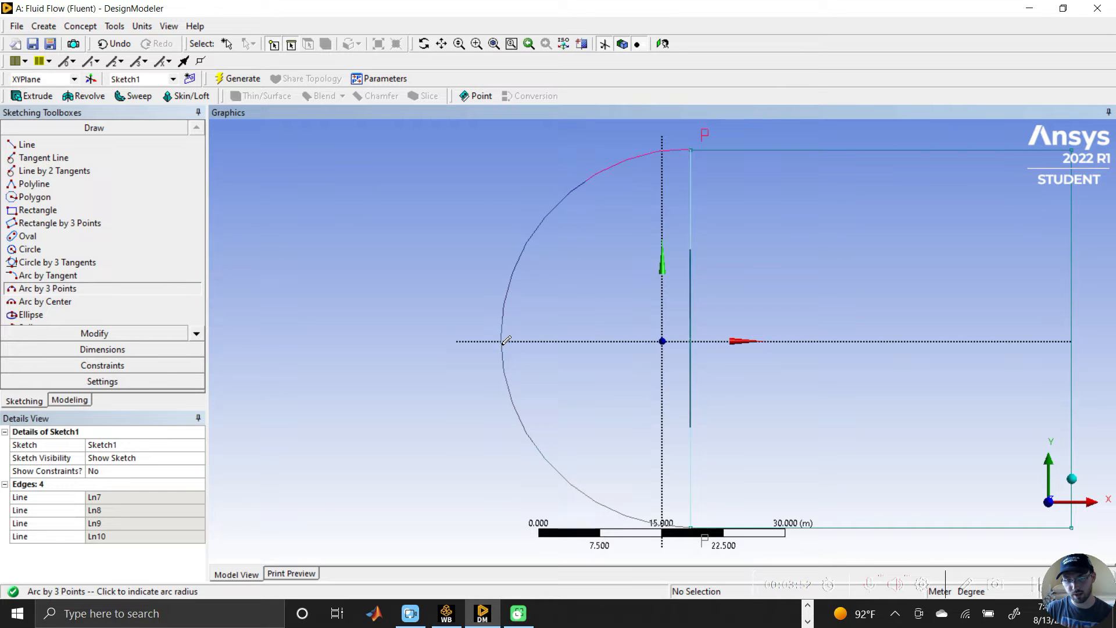
{"action": "left_click", "coordinate": [503, 341]}
Step: Dimension the rectangle's width and the vertical distances from the horizontal axis to its upper and lower edges
{"action": "left_click", "coordinate": [88, 354]}
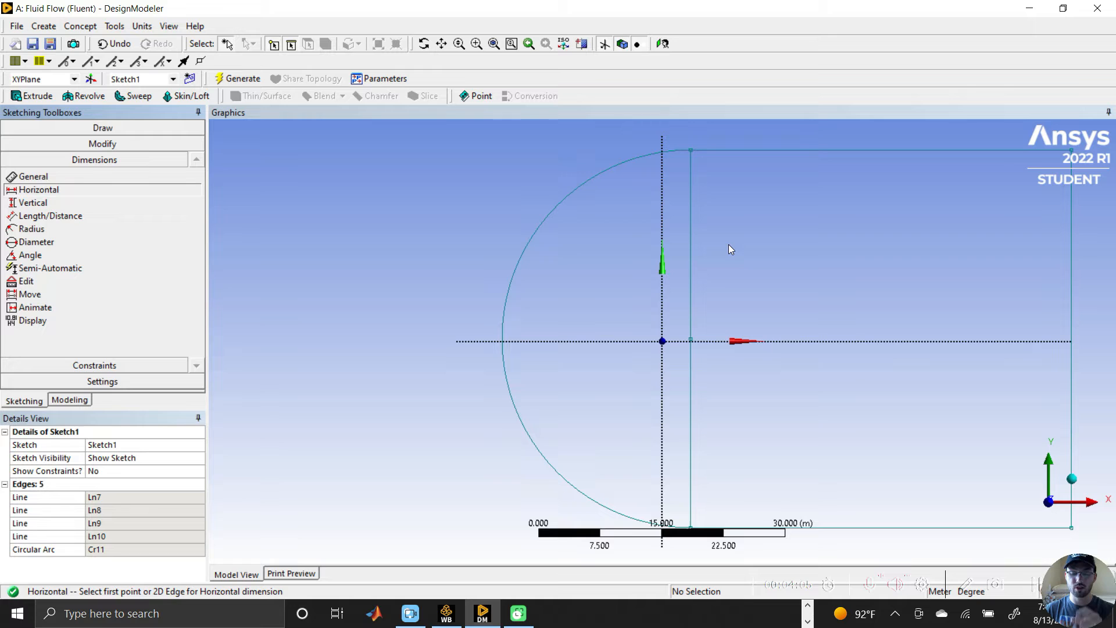
{"action": "left_click", "coordinate": [32, 203]}
{"action": "left_click", "coordinate": [728, 150]}
{"action": "left_click", "coordinate": [727, 342]}
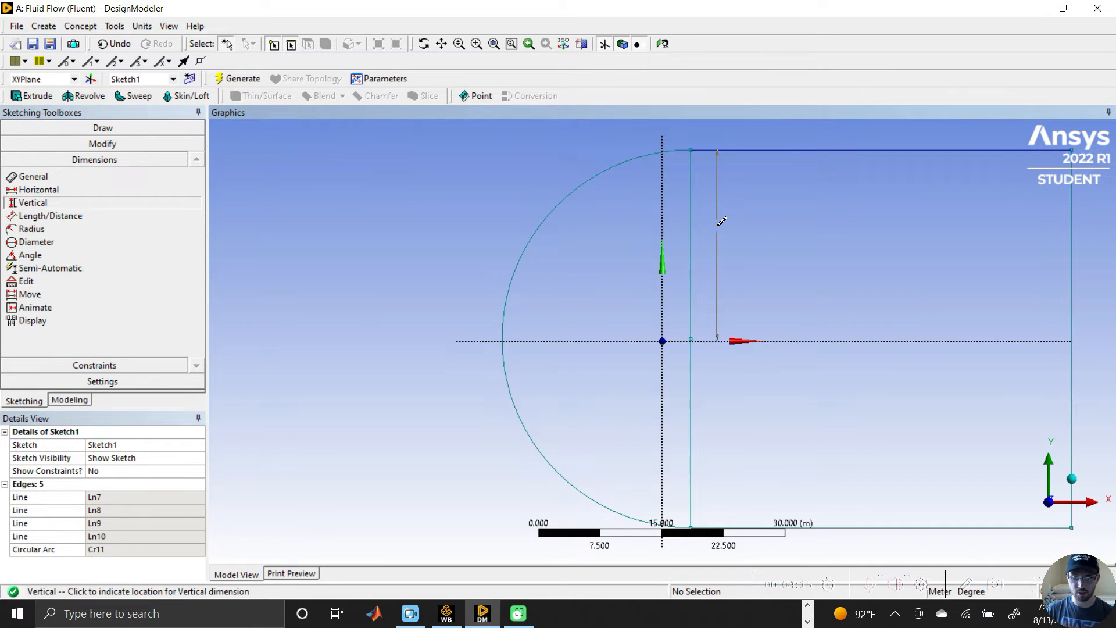
{"action": "left_click", "coordinate": [720, 249]}
{"action": "left_click", "coordinate": [39, 189]}
{"action": "left_click", "coordinate": [1071, 255]}
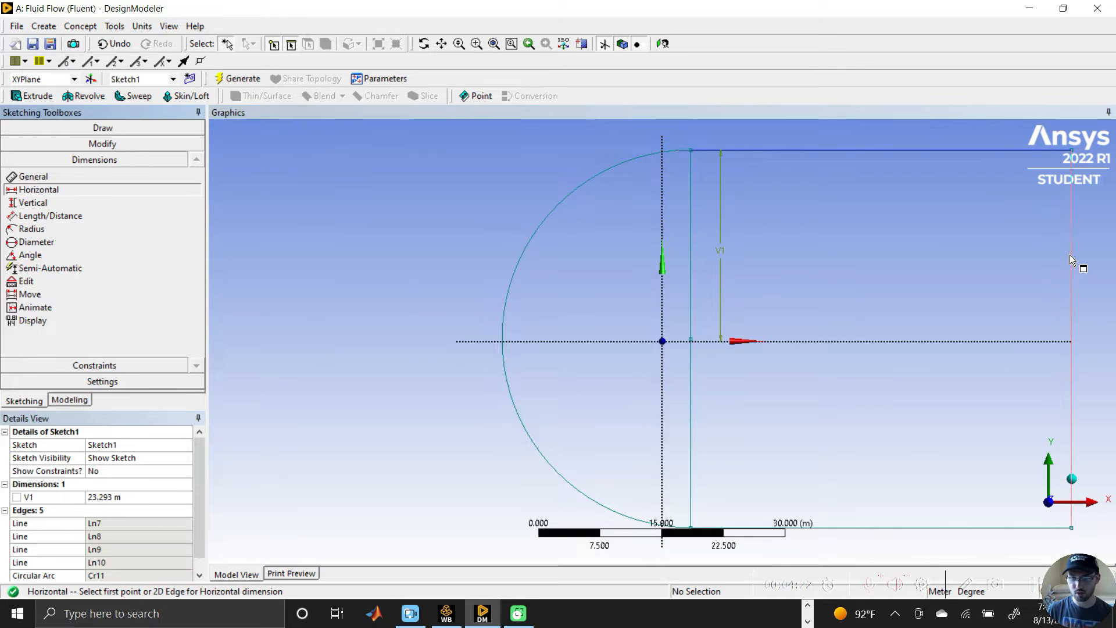
{"action": "left_click", "coordinate": [690, 249]}
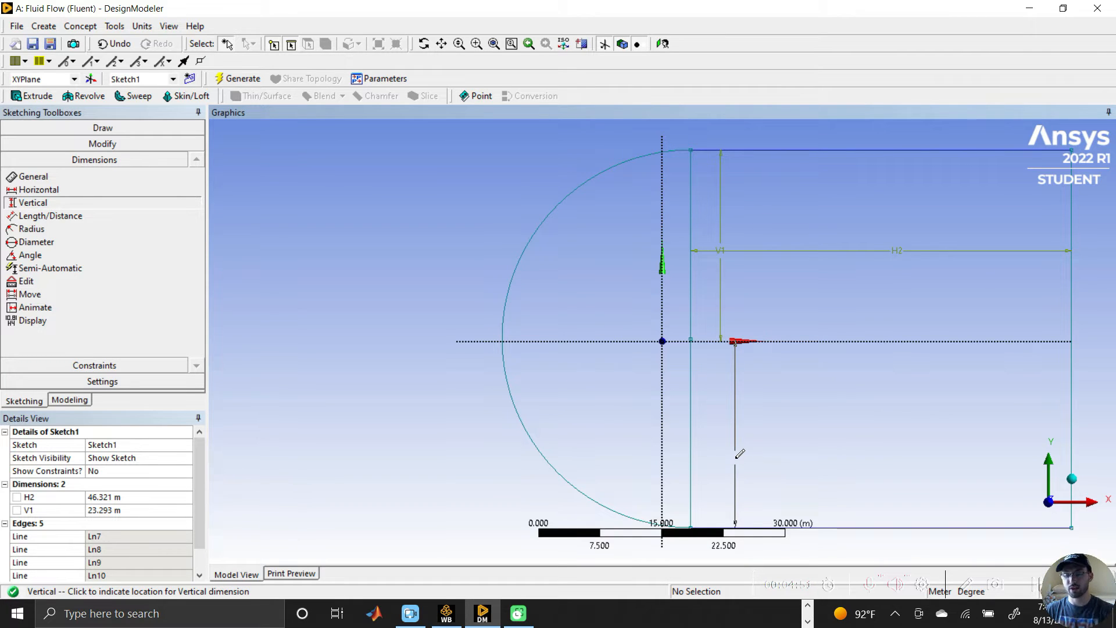
{"action": "left_click", "coordinate": [722, 472]}
Step: Set the rectangle's horizontal dimension to 20 m and both vertical dimensions to 15 m
{"action": "scroll", "coordinate": [153, 551], "scroll_direction": "down", "scroll_amount": 1}
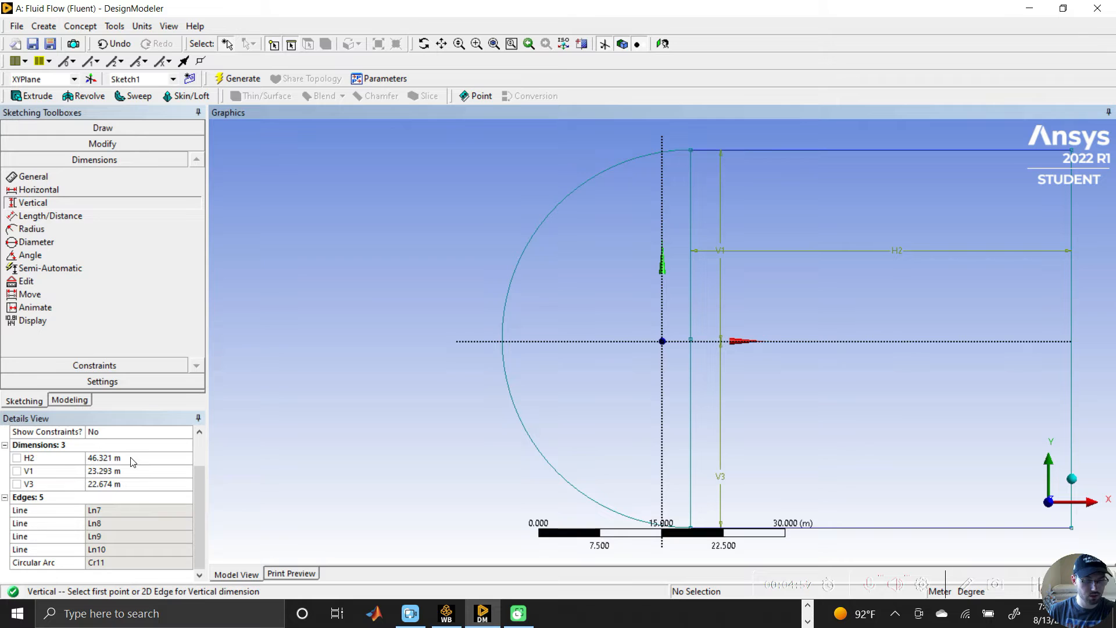
{"action": "left_click", "coordinate": [133, 458]}
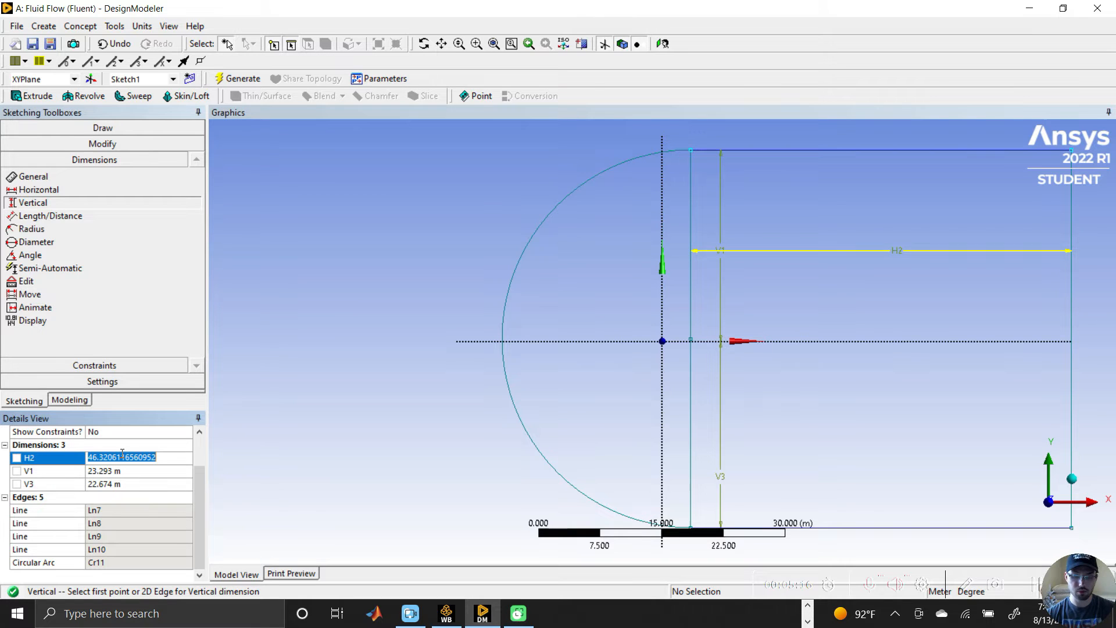
{"action": "type", "text": "20"}
{"action": "key", "text": "Return"}
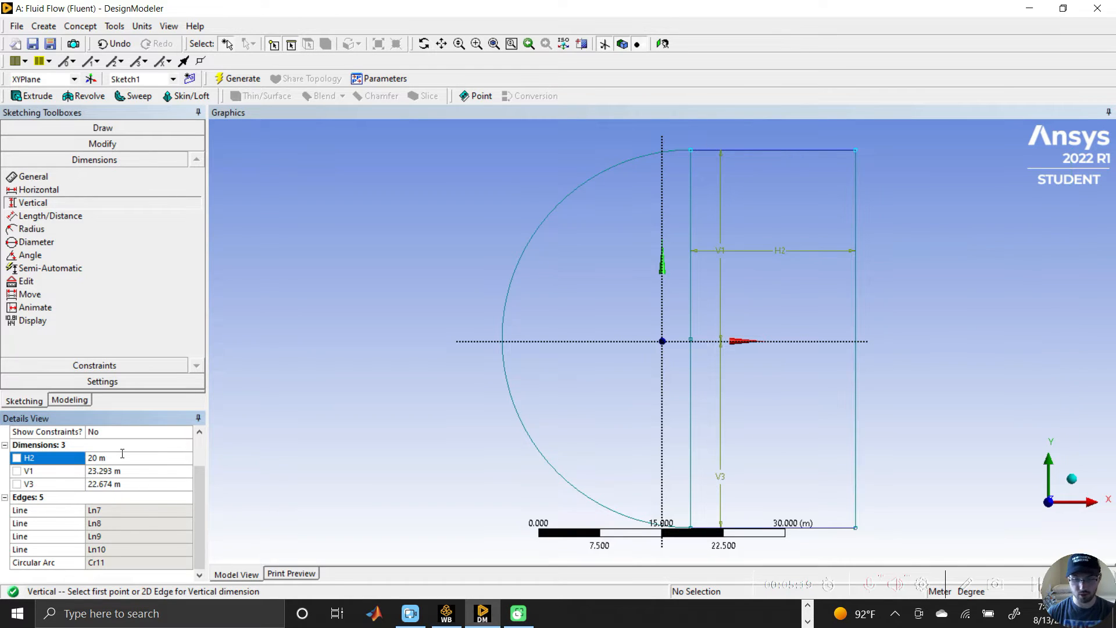
{"action": "left_click", "coordinate": [130, 470]}
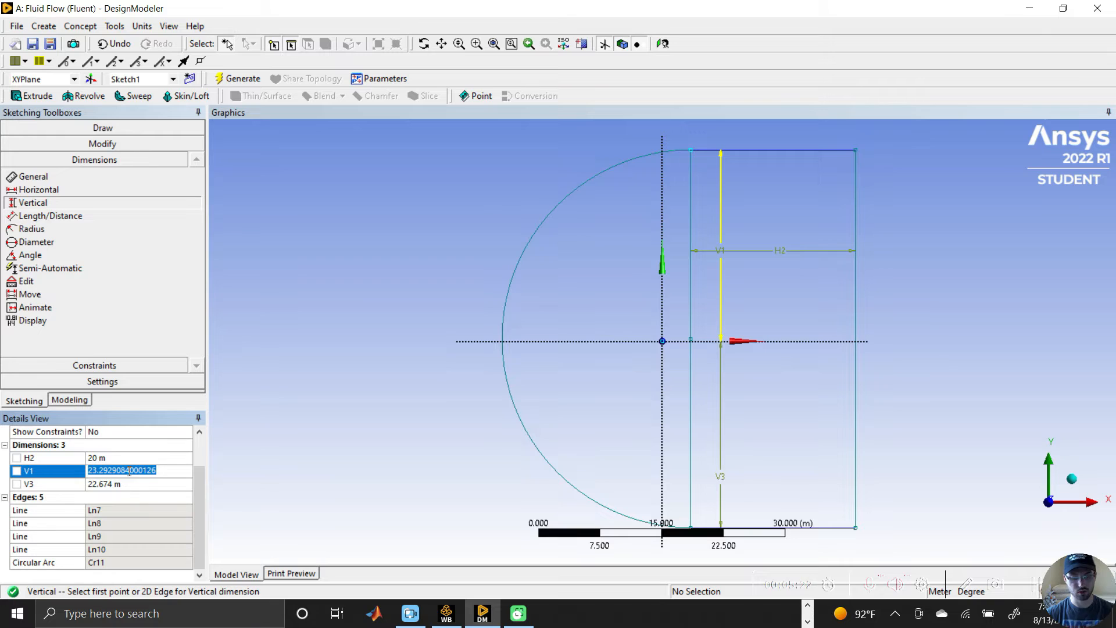
{"action": "type", "text": "15"}
{"action": "key", "text": "Return"}
{"action": "left_click", "coordinate": [130, 483]}
{"action": "type", "text": "15"}
{"action": "key", "text": "Return"}
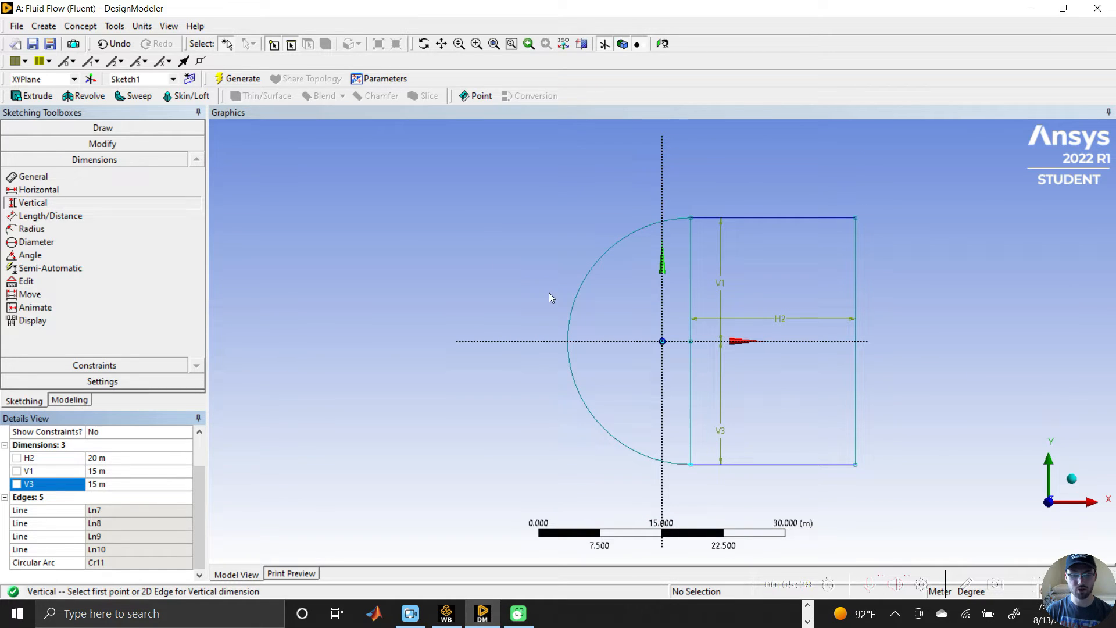
Step: Trim away both halves of the vertical line separating the arc from the rectangle
{"action": "left_click", "coordinate": [102, 143]}
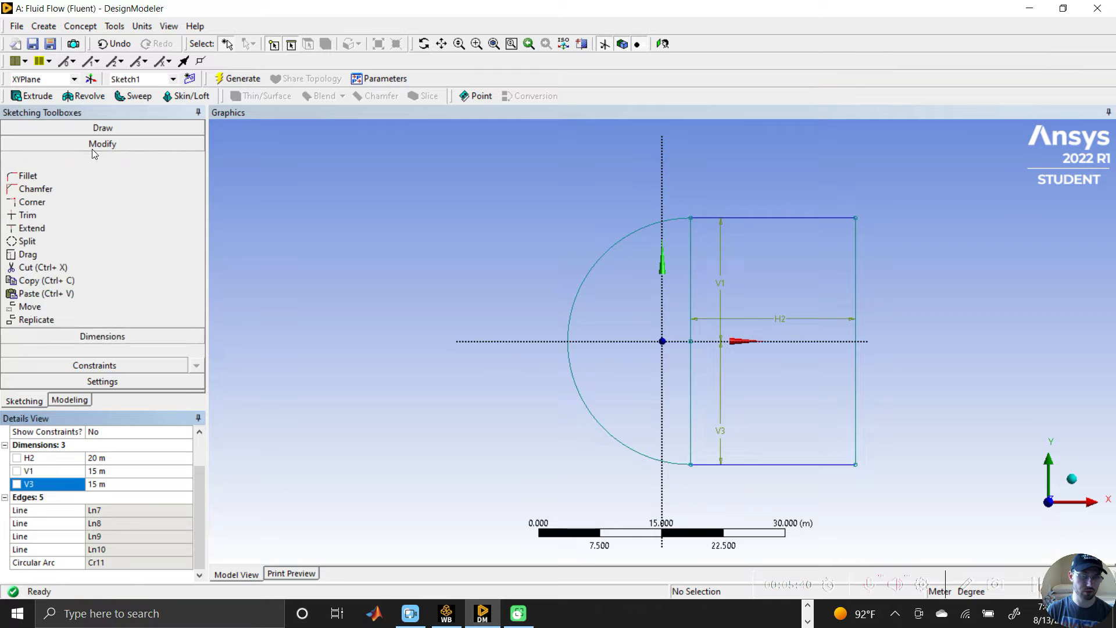
{"action": "left_click", "coordinate": [43, 201]}
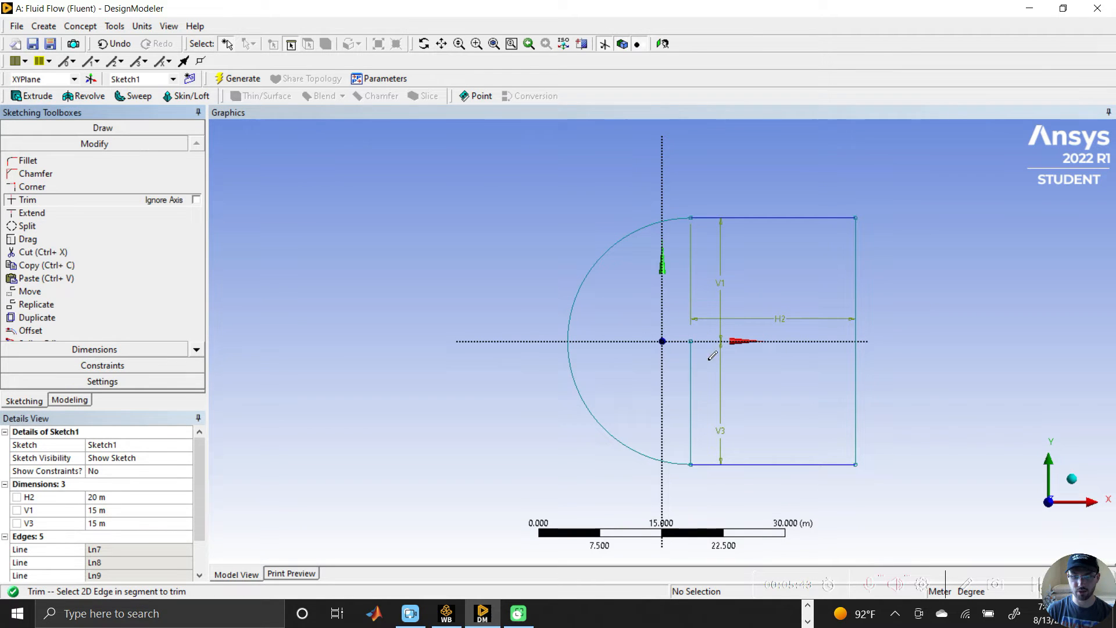
{"action": "left_click", "coordinate": [696, 380]}
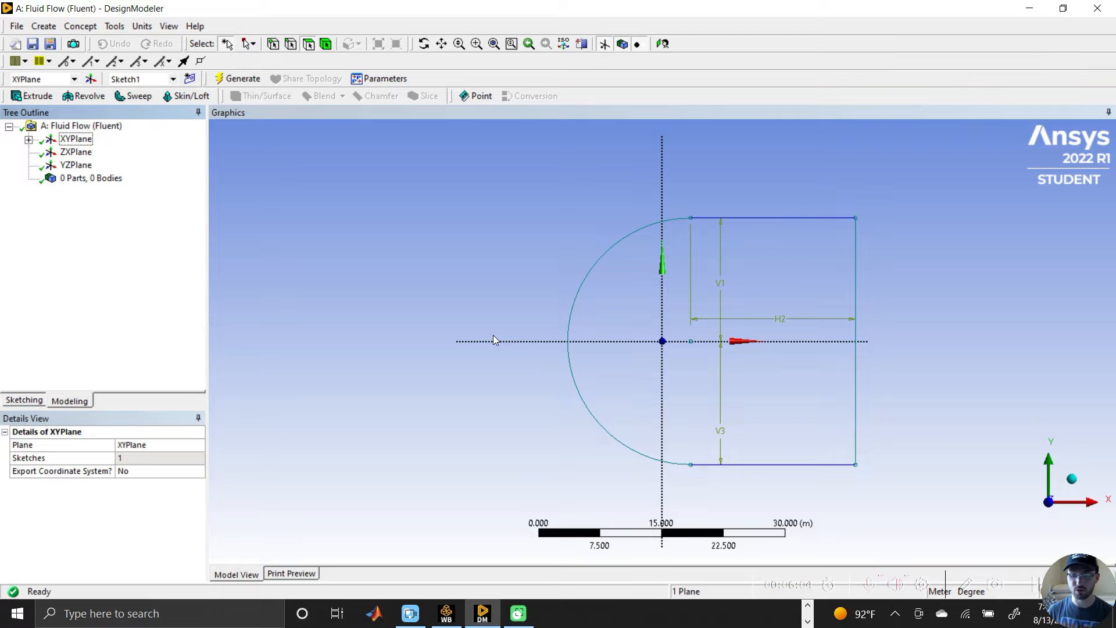
Step: Generate a surface from Sketch1 using Surfaces From Sketches with the Add Material operation
{"action": "left_click", "coordinate": [80, 26]}
{"action": "left_click", "coordinate": [107, 132]}
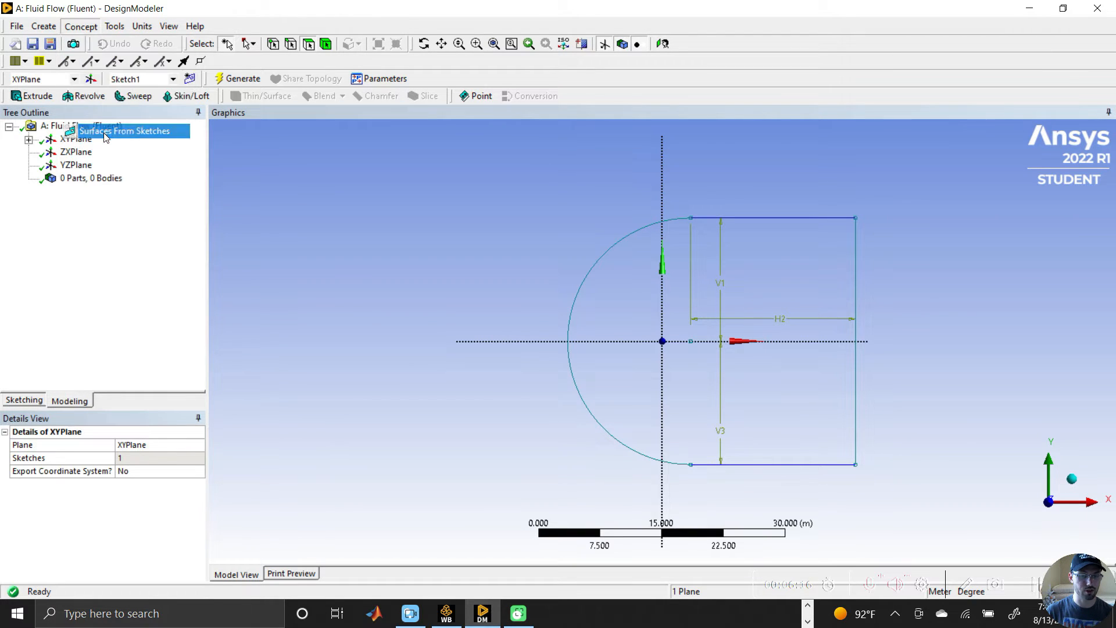
{"action": "left_click", "coordinate": [29, 139]}
{"action": "left_click", "coordinate": [95, 151]}
{"action": "left_click", "coordinate": [138, 457]}
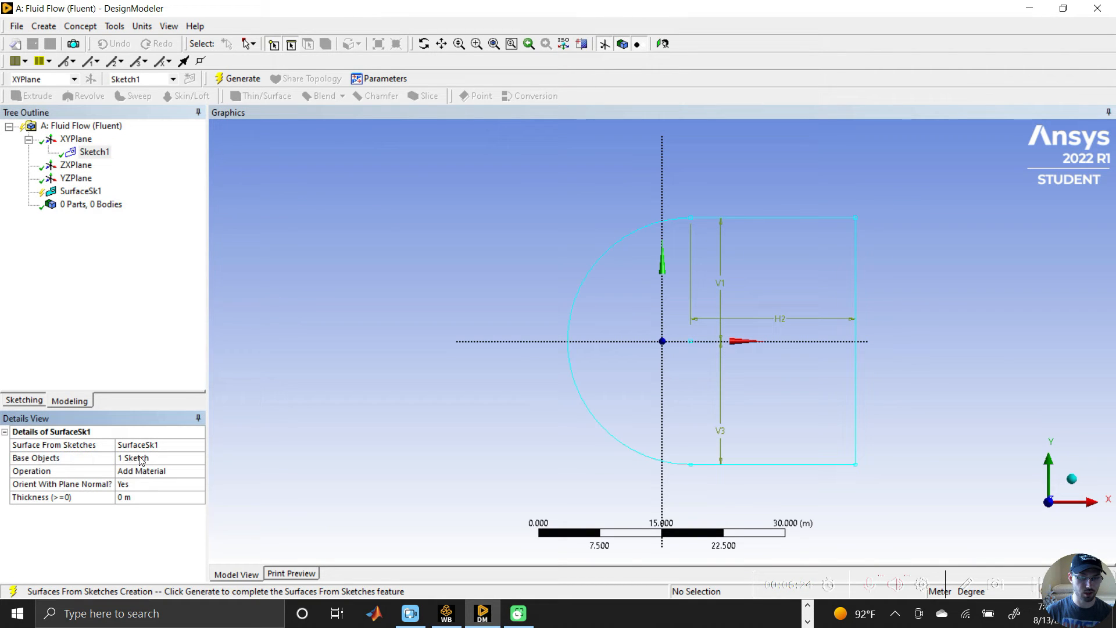
{"action": "left_click", "coordinate": [237, 78]}
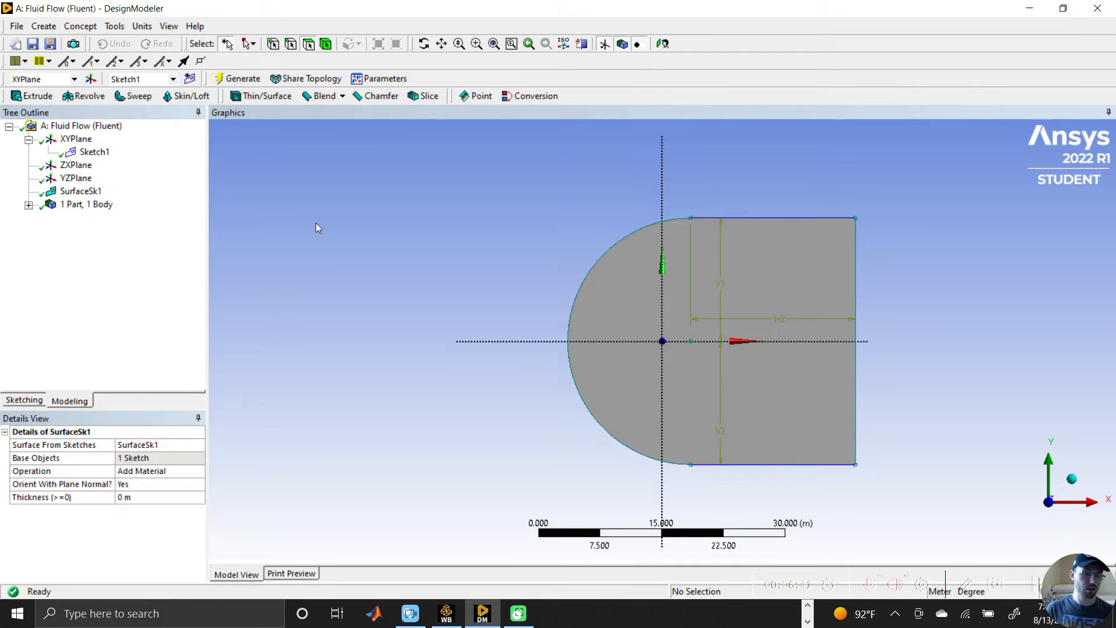
Step: Set the surface body's material type to Fluid and regenerate the model
{"action": "left_click", "coordinate": [28, 205]}
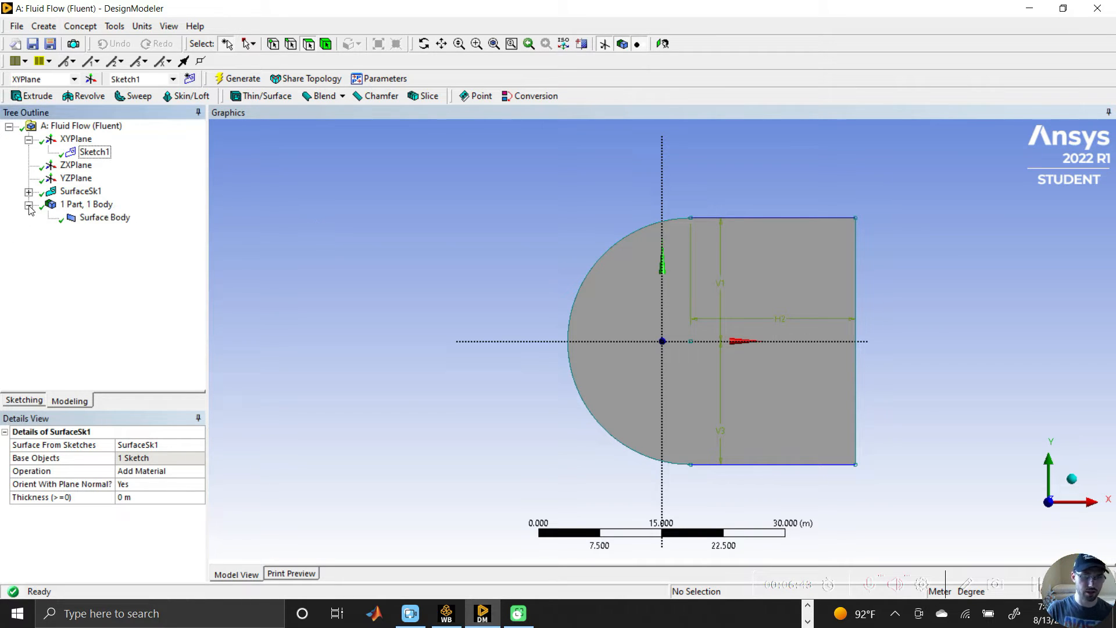
{"action": "left_click", "coordinate": [98, 218]}
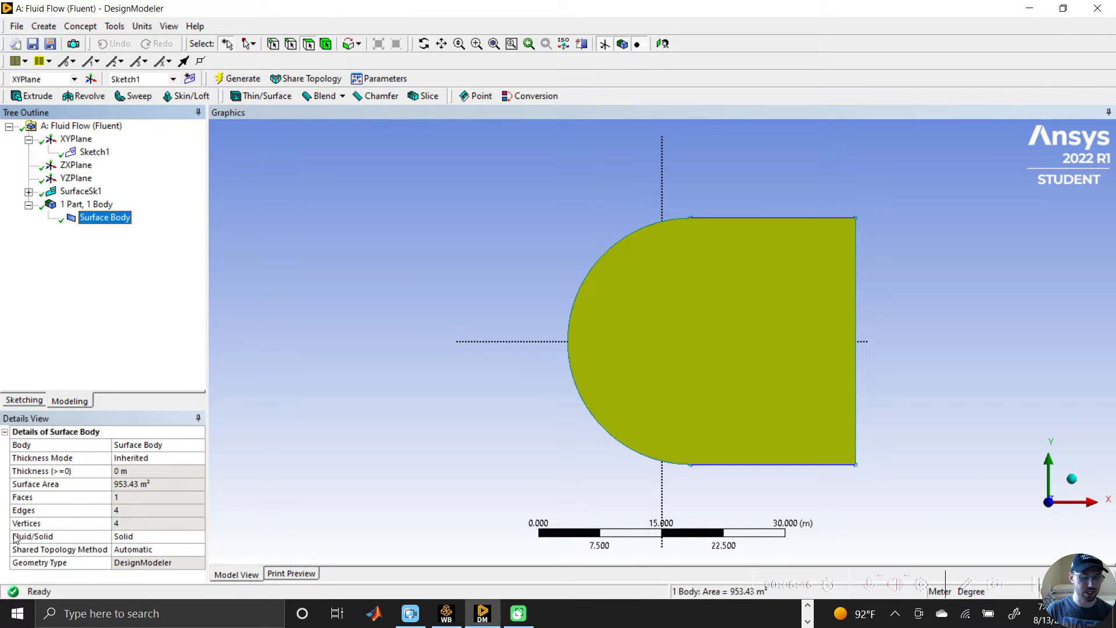
{"action": "left_click", "coordinate": [173, 536]}
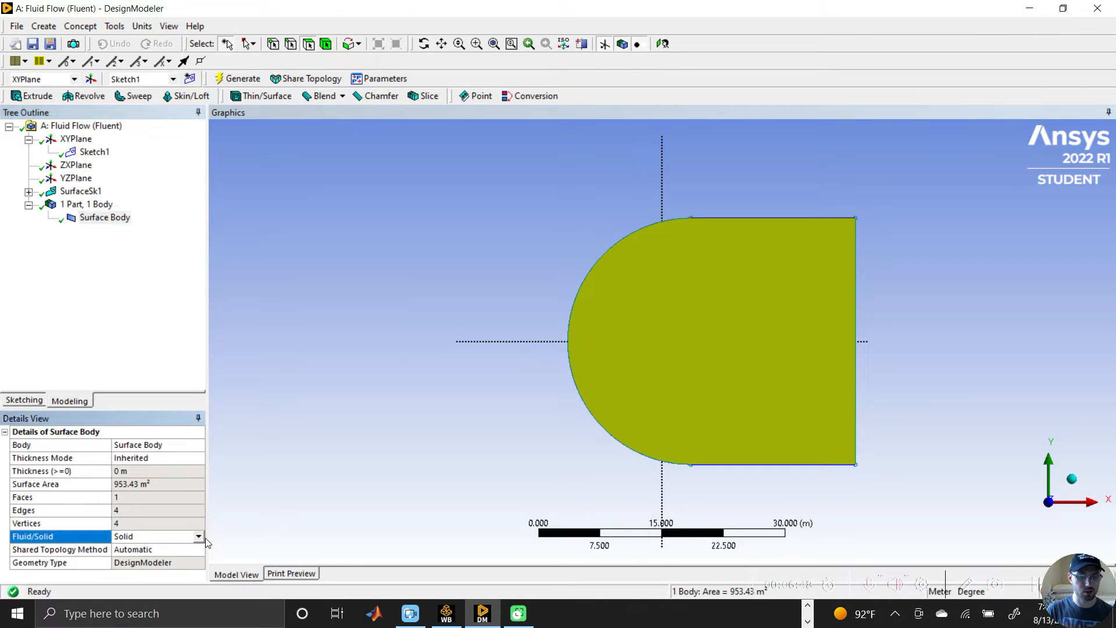
{"action": "left_click", "coordinate": [198, 536]}
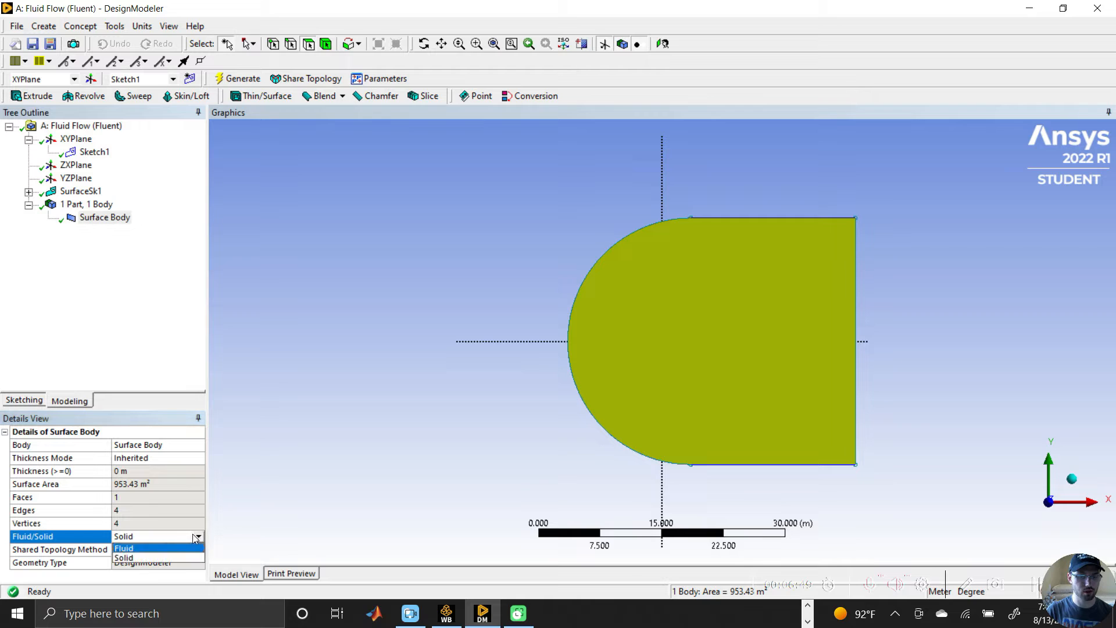
{"action": "left_click", "coordinate": [169, 548]}
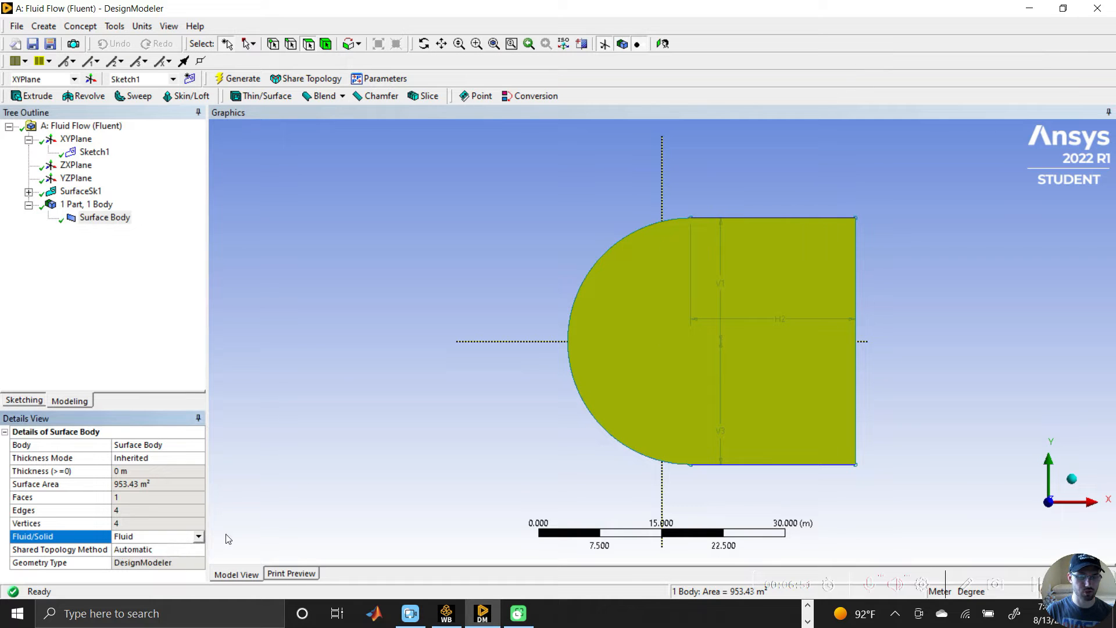
{"action": "left_click", "coordinate": [235, 81]}
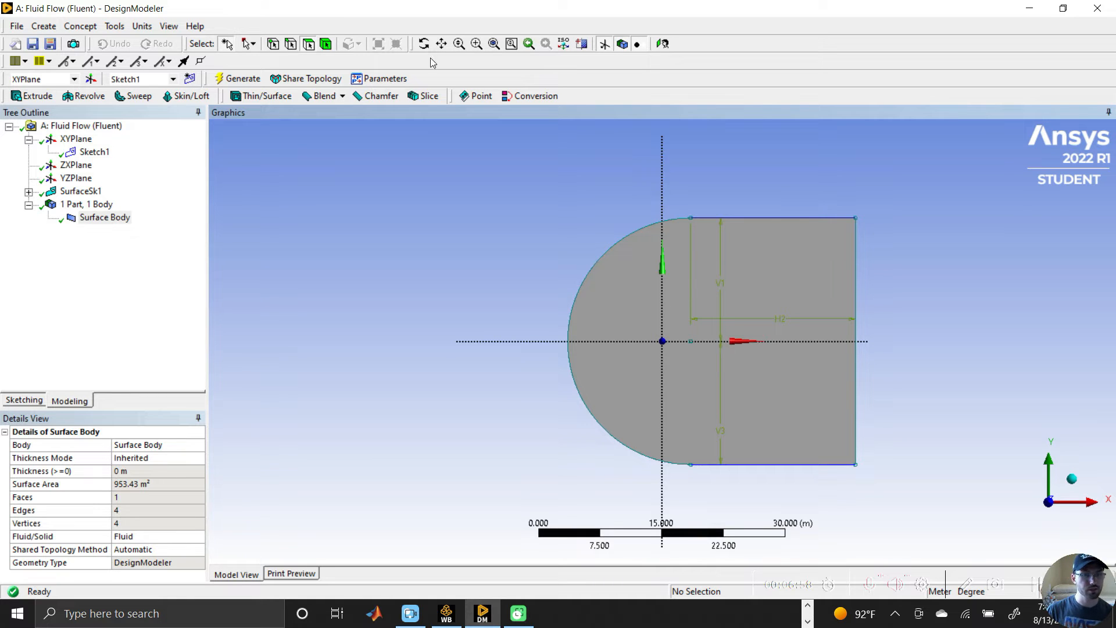
Step: Generate a 3D curve defined from the coordinates file NACA4412_Top in the AirflowAirfoil folder
{"action": "left_click", "coordinate": [81, 26]}
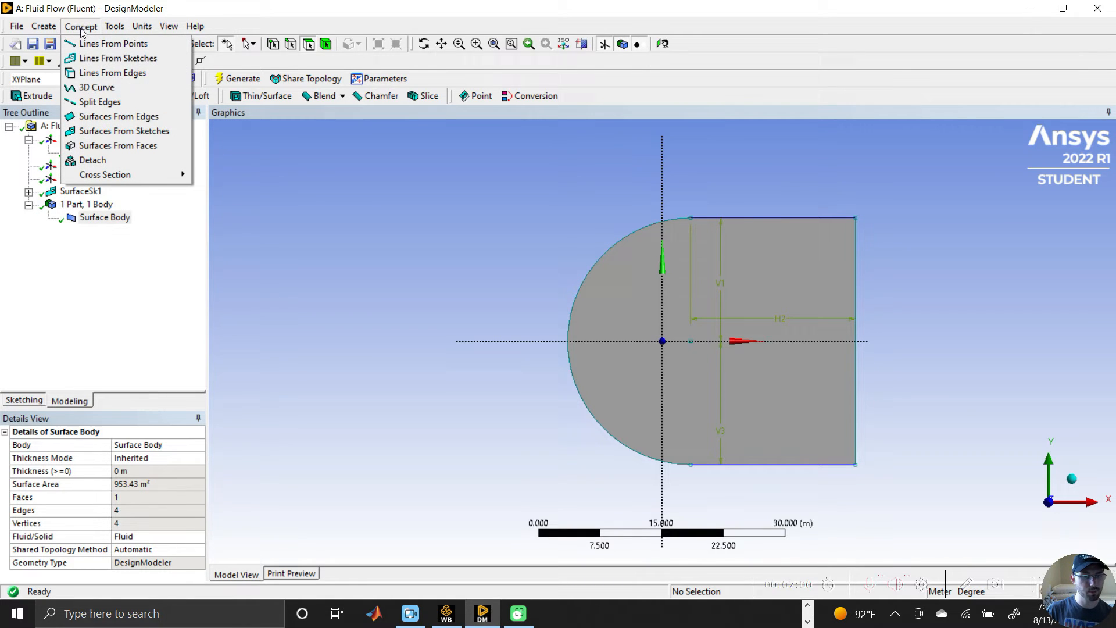
{"action": "left_click", "coordinate": [97, 87]}
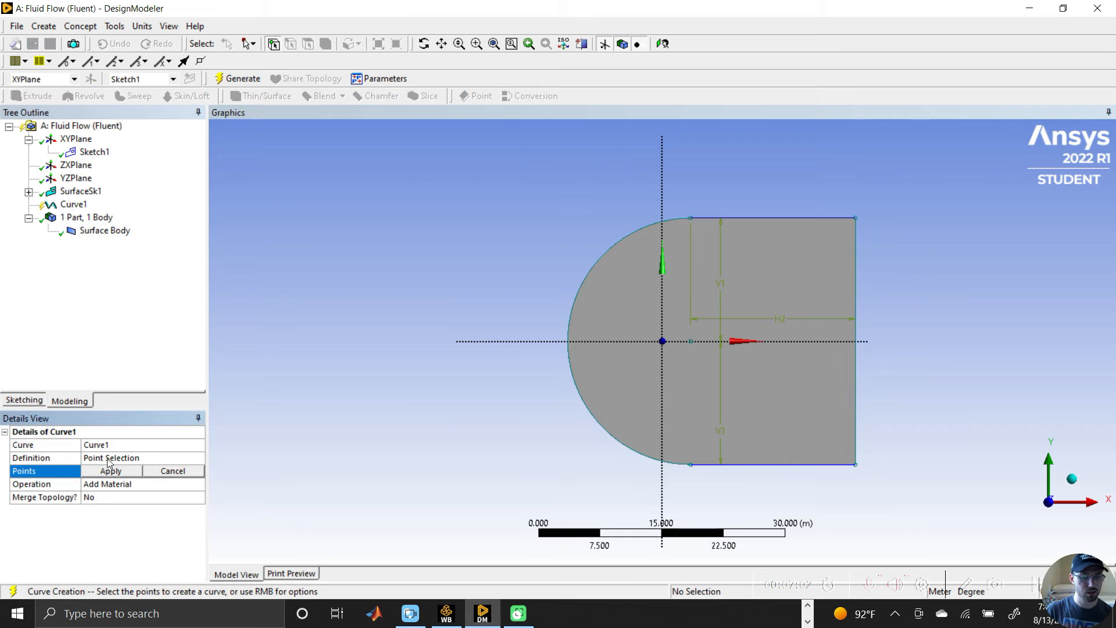
{"action": "left_click", "coordinate": [166, 459]}
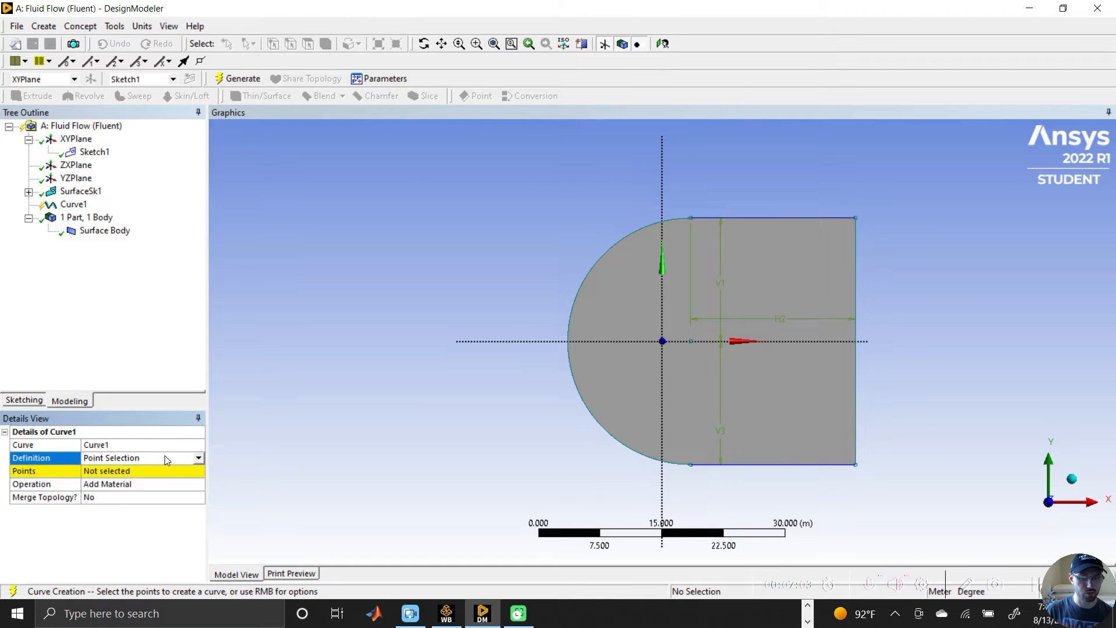
{"action": "left_click", "coordinate": [198, 458]}
{"action": "left_click", "coordinate": [156, 484]}
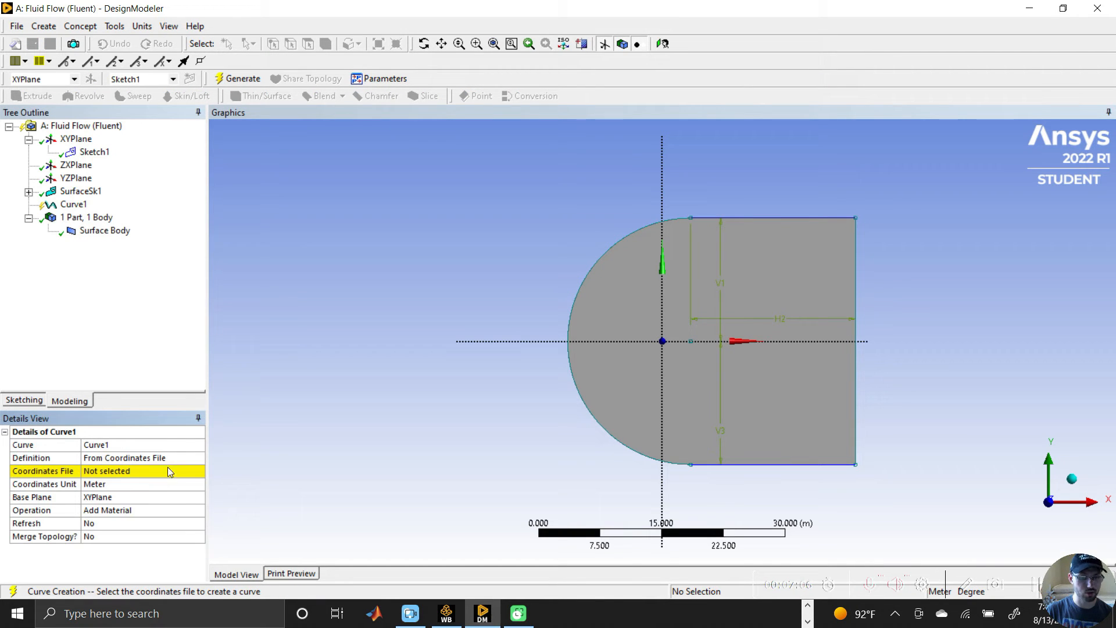
{"action": "left_click", "coordinate": [161, 472]}
{"action": "left_click", "coordinate": [199, 474]}
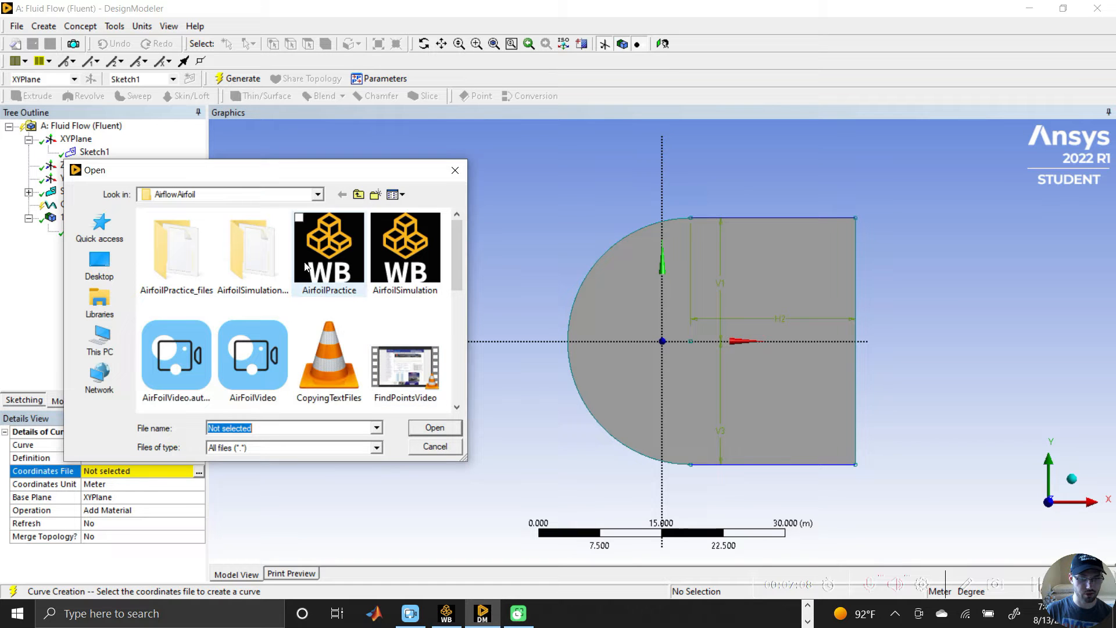
{"action": "scroll", "coordinate": [329, 322], "scroll_direction": "down", "scroll_amount": 3}
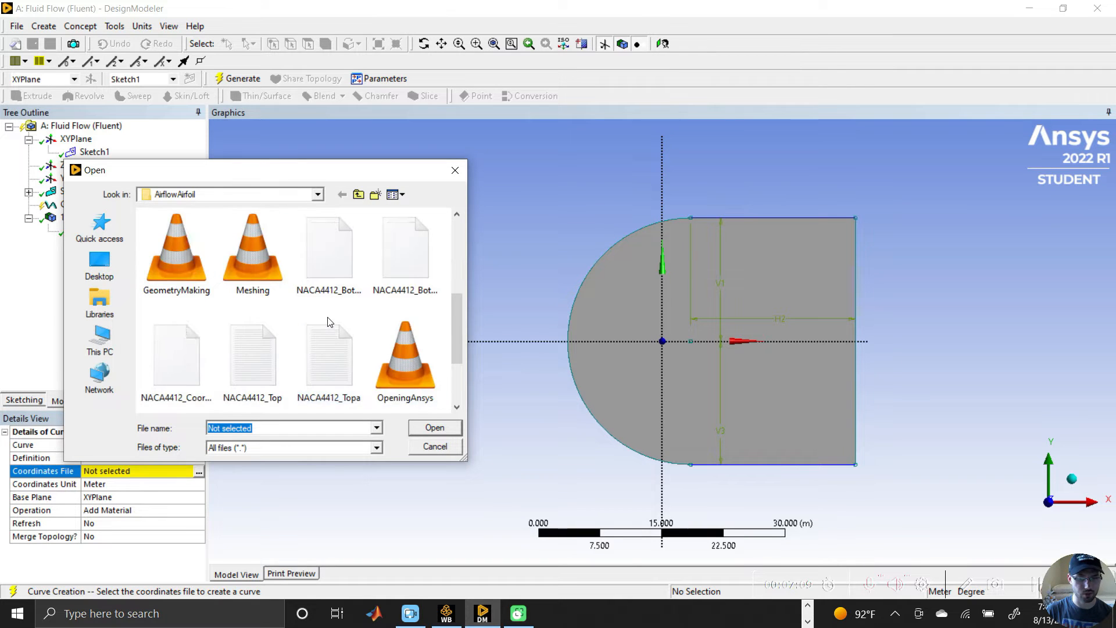
{"action": "left_click", "coordinate": [262, 373]}
{"action": "left_click", "coordinate": [436, 433]}
{"action": "left_click", "coordinate": [237, 78]}
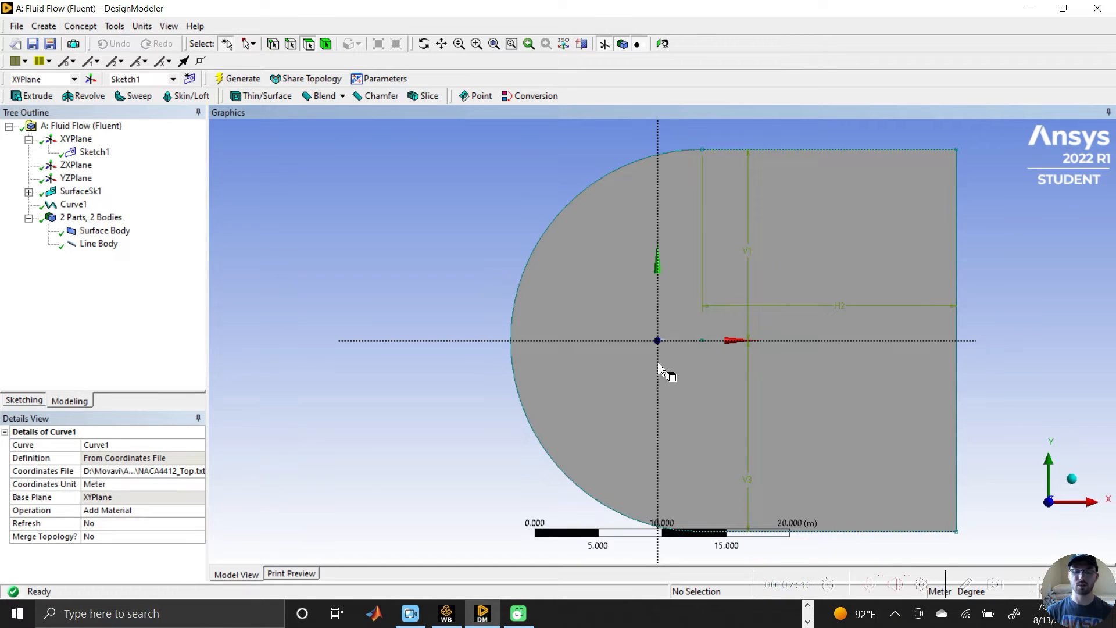
{"action": "right_click_drag", "start_coordinate": [645, 326], "coordinate": [687, 361]}
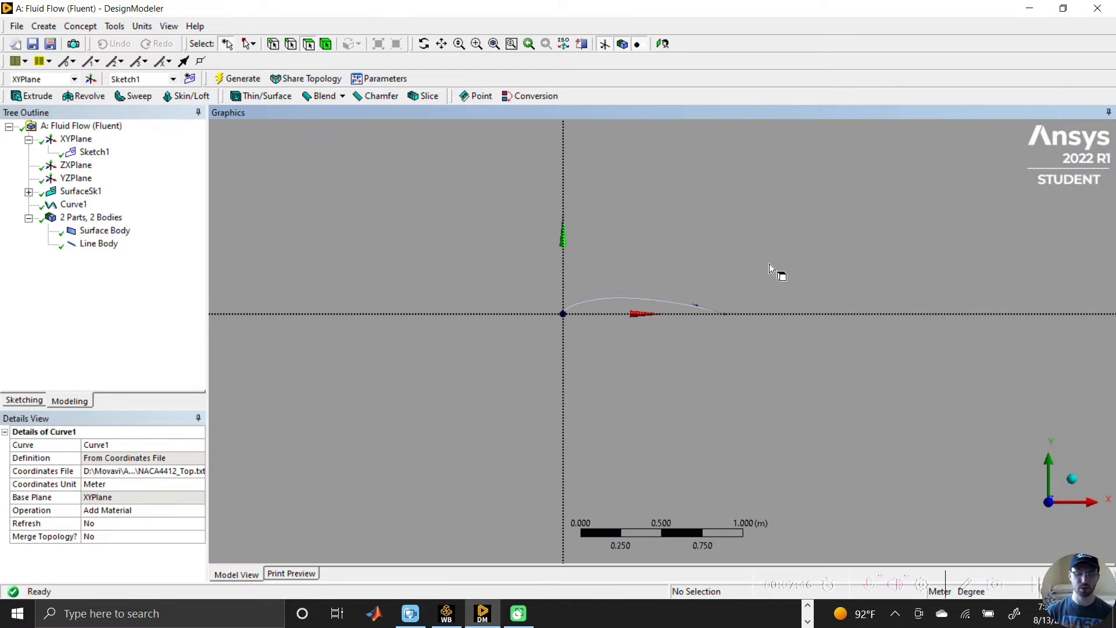
Step: Generate a second 3D curve defined from the coordinates file NACA4412_Bottom in the AirflowAirfoil folder
{"action": "left_click", "coordinate": [81, 26]}
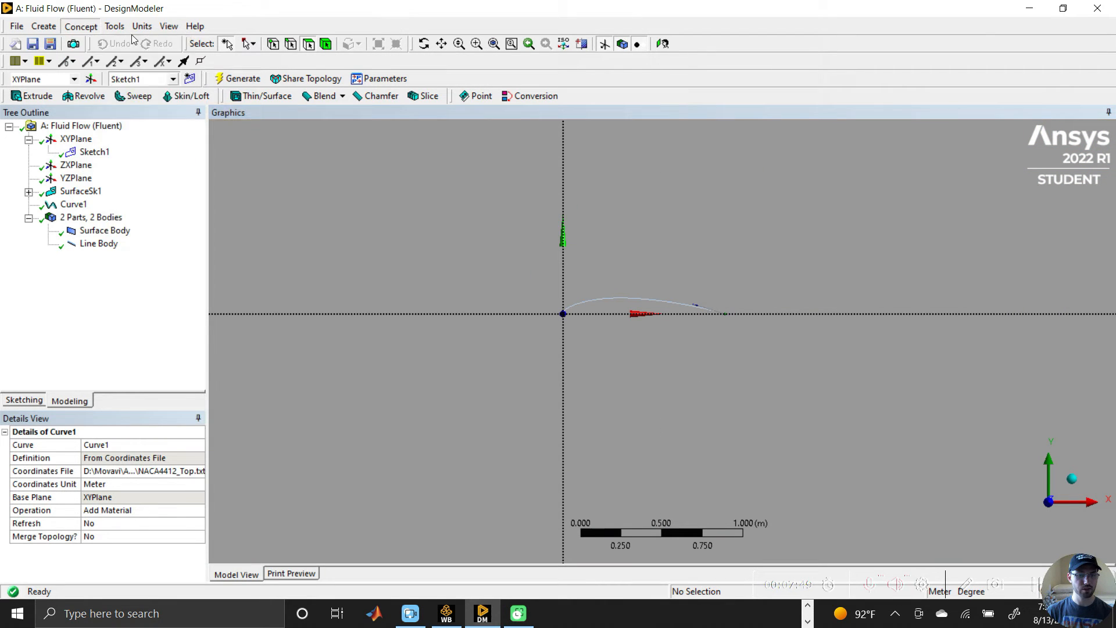
{"action": "left_click", "coordinate": [104, 90]}
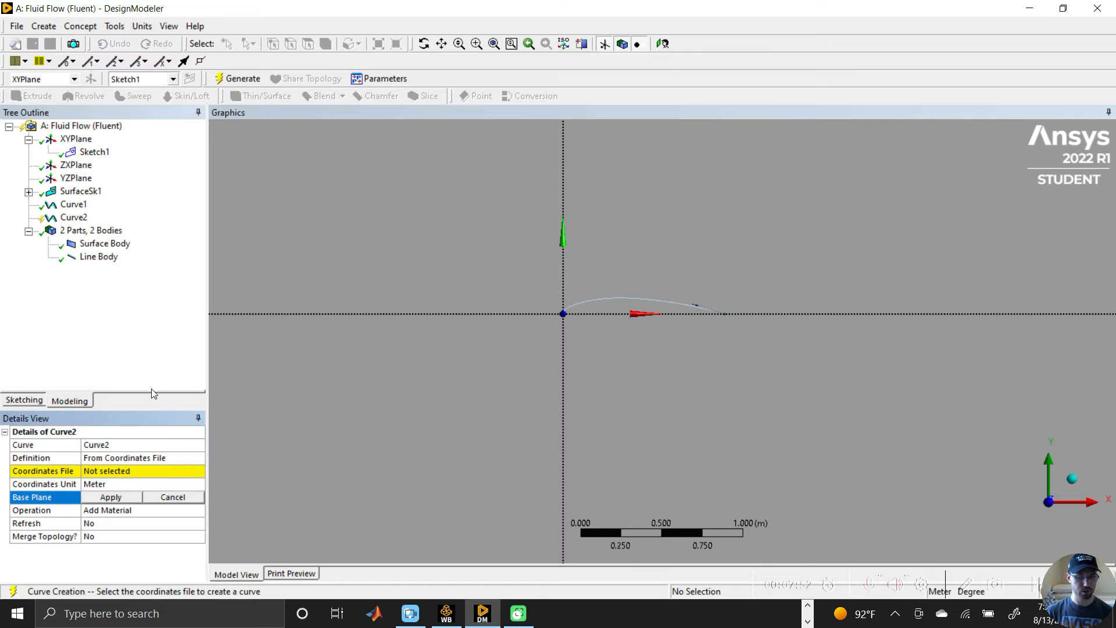
{"action": "left_click", "coordinate": [188, 472]}
{"action": "left_click", "coordinate": [198, 471]}
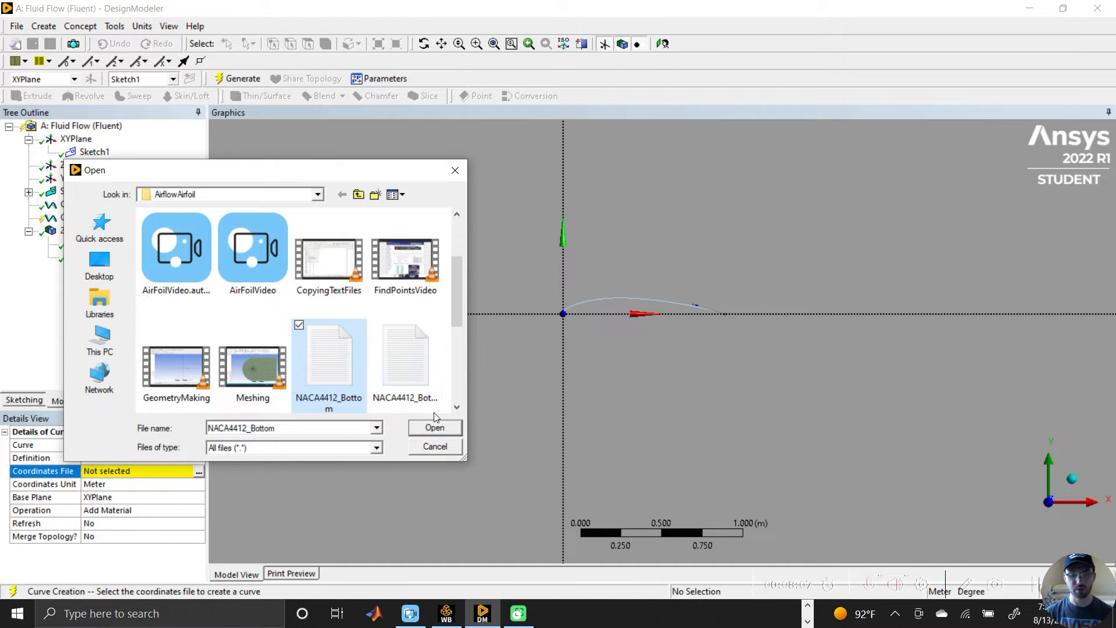
{"action": "left_click", "coordinate": [432, 428]}
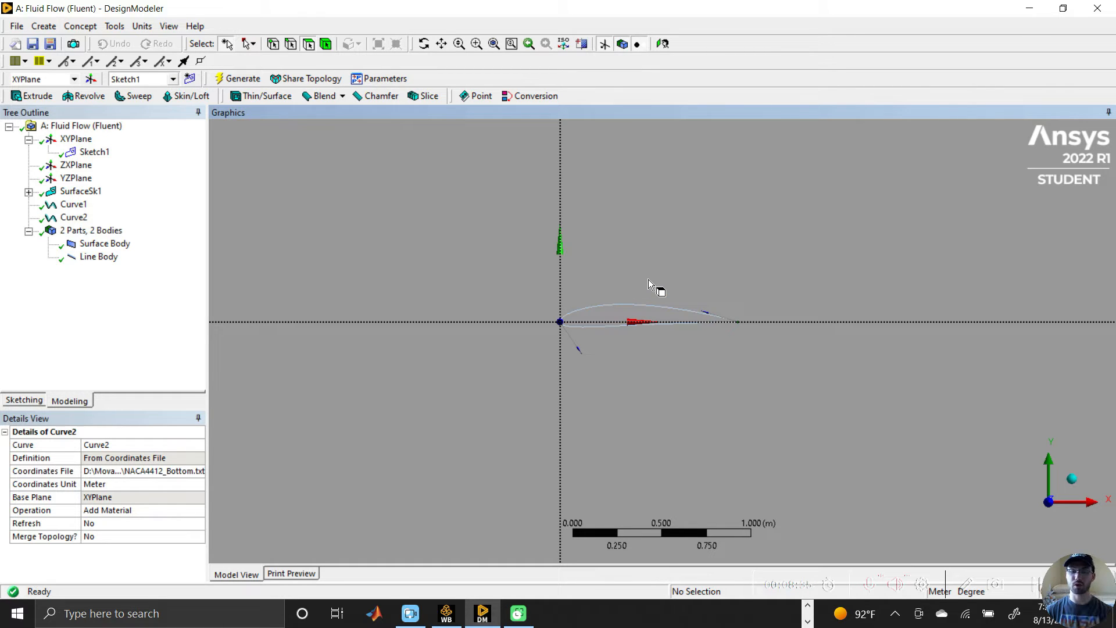
Step: Generate a surface from the upper and lower airfoil curves using Surfaces From Edges
{"action": "left_click", "coordinate": [81, 27]}
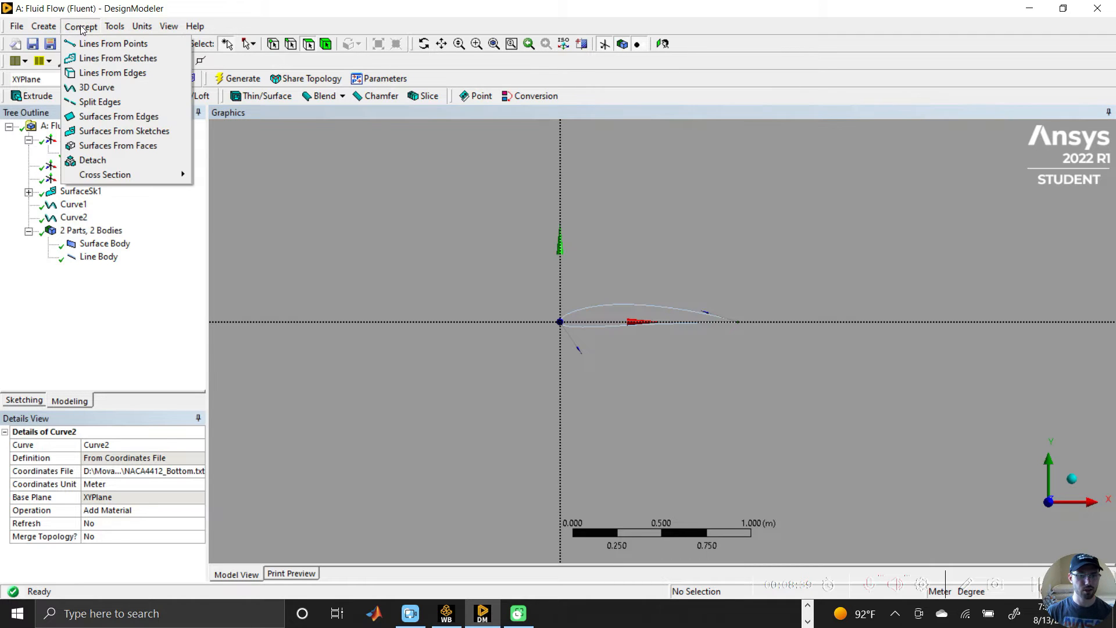
{"action": "left_click", "coordinate": [159, 118]}
{"action": "left_click", "coordinate": [618, 302]}
{"action": "left_click", "coordinate": [602, 324], "text": "ctrl"}
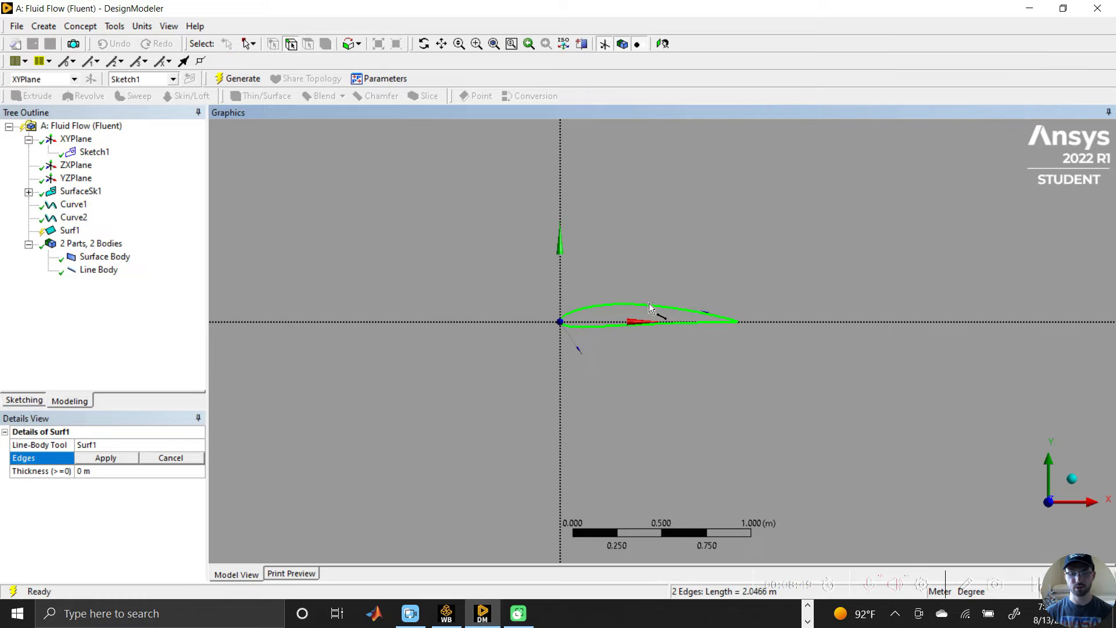
{"action": "left_click", "coordinate": [116, 459]}
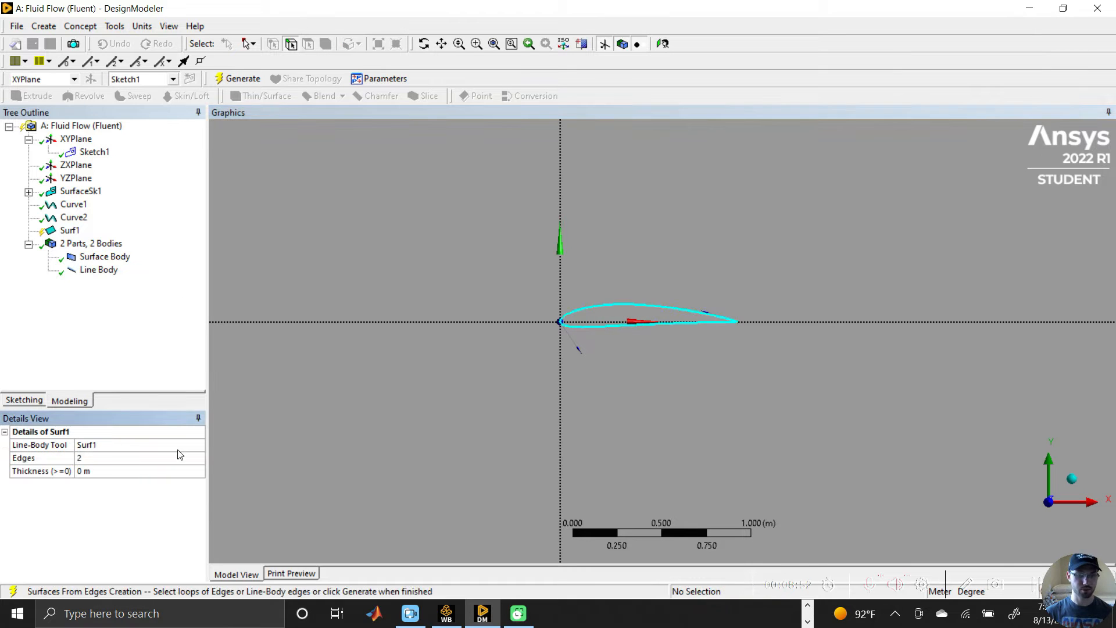
{"action": "left_click", "coordinate": [231, 82]}
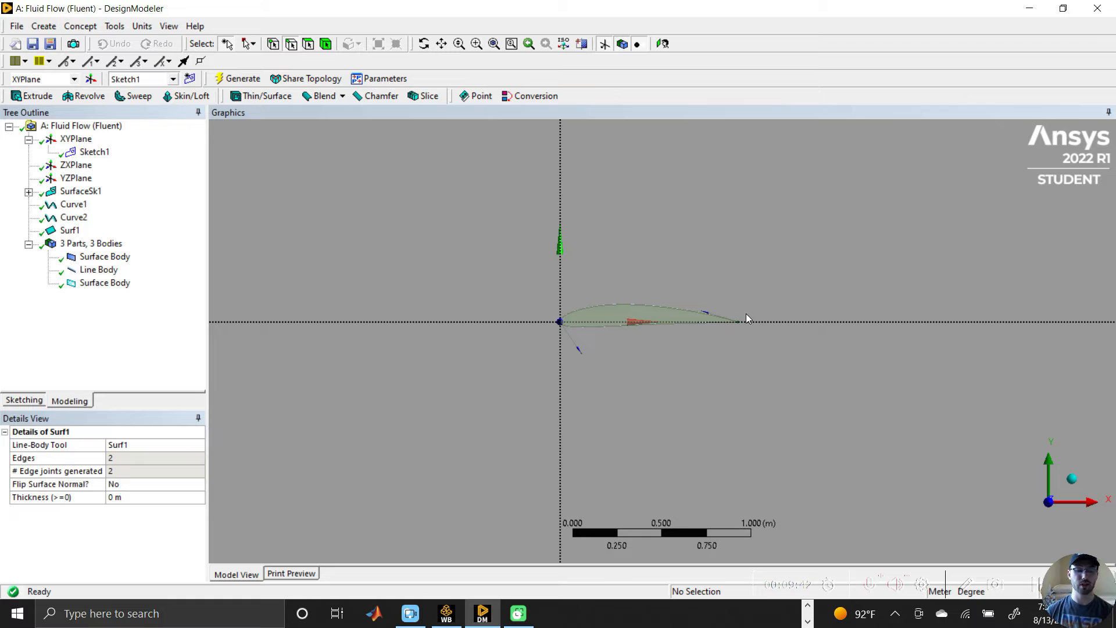
Step: Set up a Rotate body transformation of the airfoil surface body about the ZXPlane axis that runs along global Z
{"action": "left_click", "coordinate": [44, 26]}
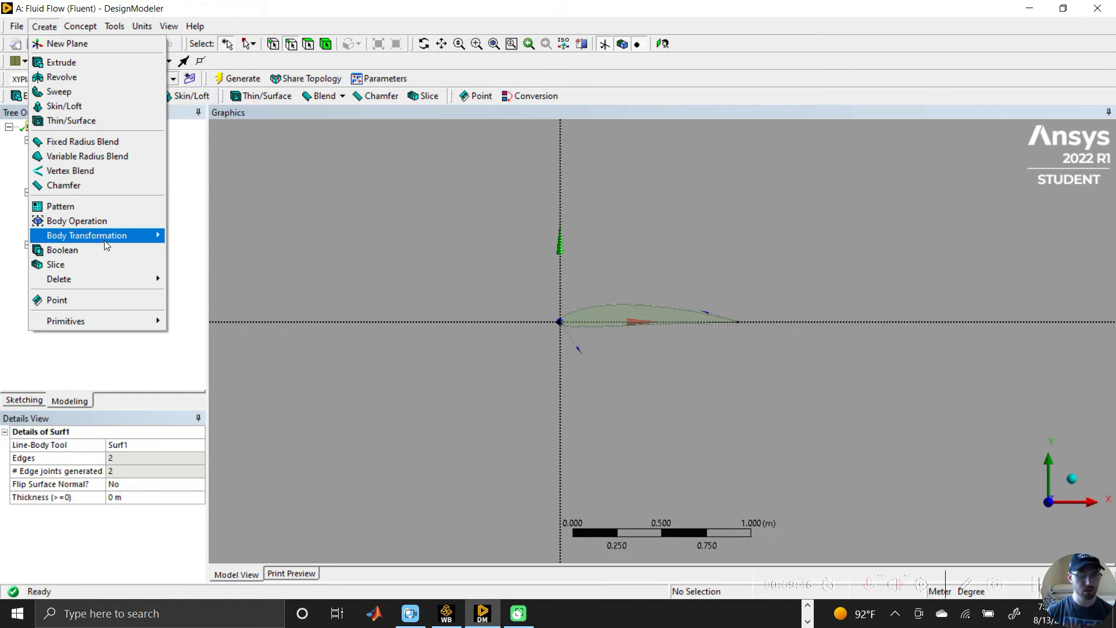
{"action": "mouse_move", "coordinate": [117, 243]}
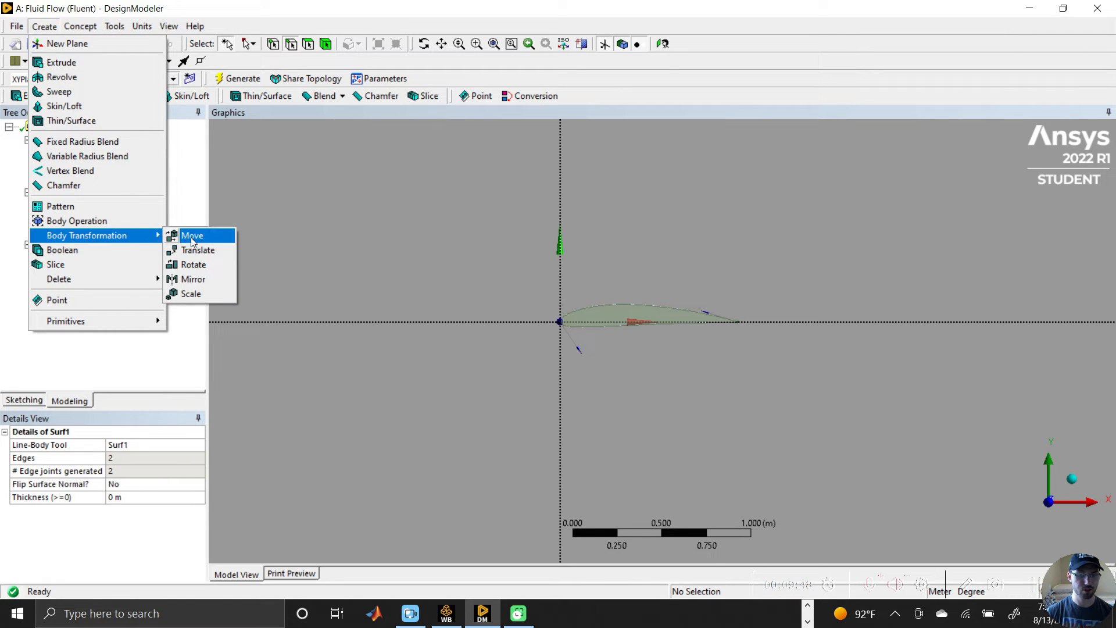
{"action": "left_click", "coordinate": [197, 265]}
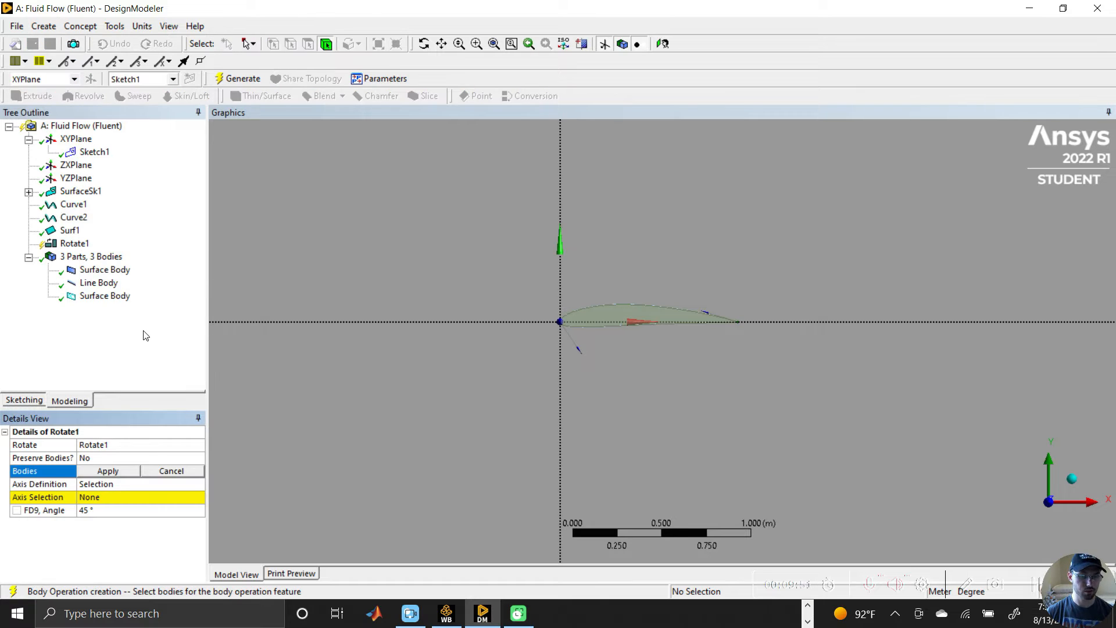
{"action": "left_click", "coordinate": [104, 297]}
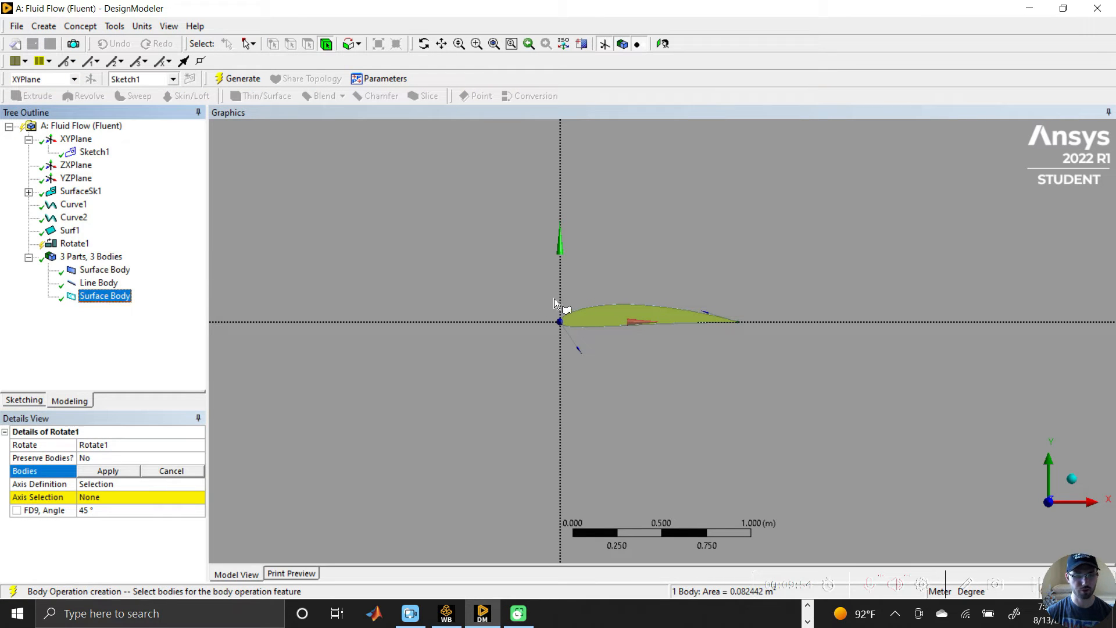
{"action": "left_click", "coordinate": [106, 472]}
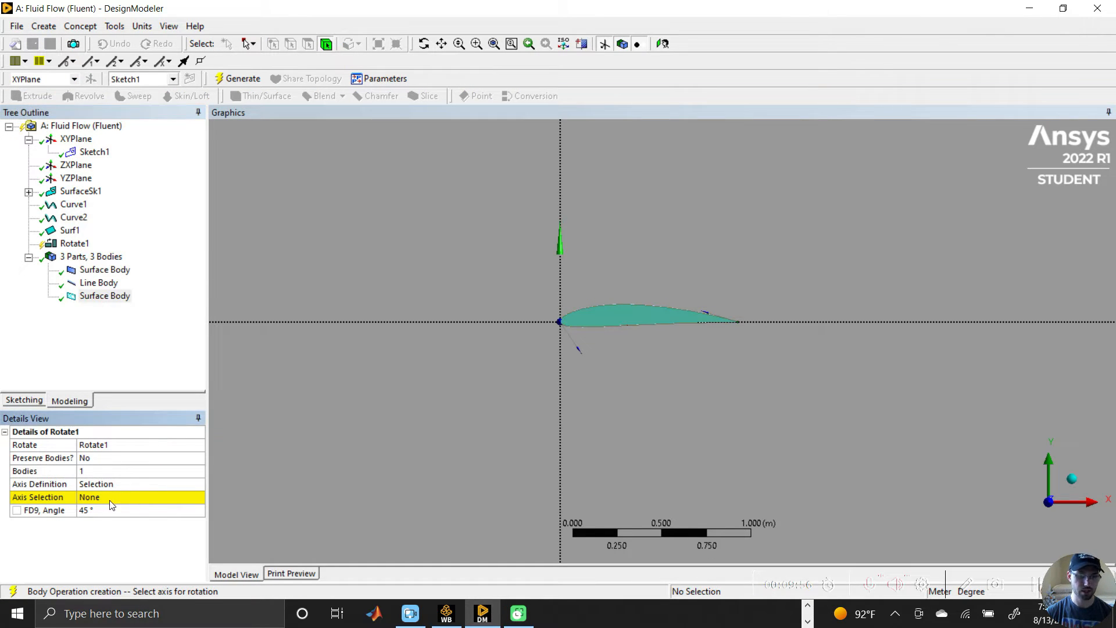
{"action": "left_click", "coordinate": [110, 498]}
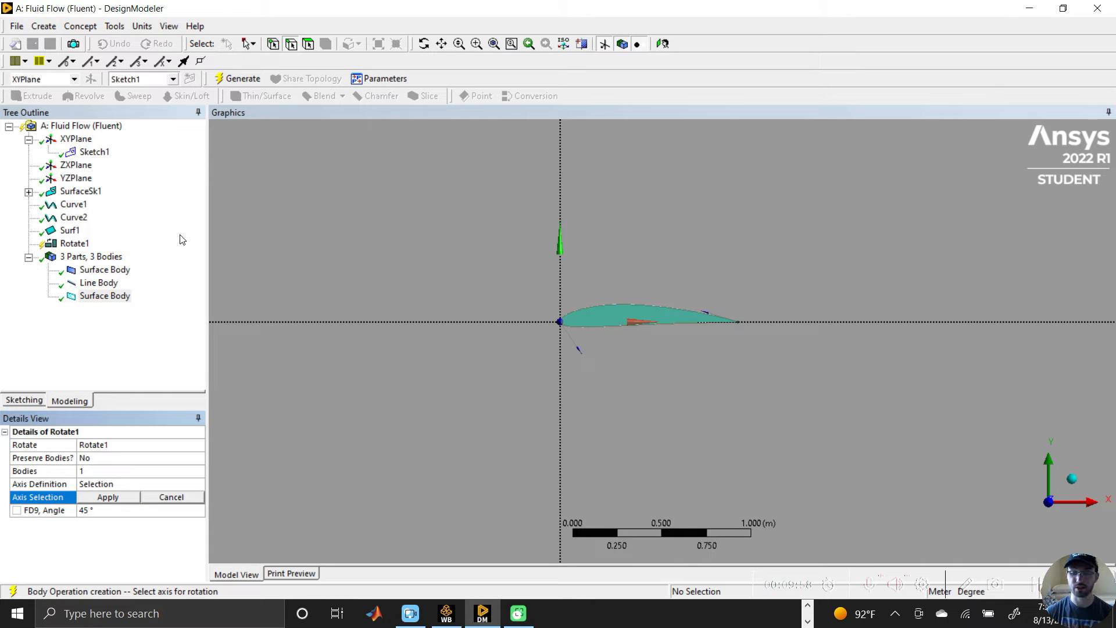
{"action": "left_click", "coordinate": [75, 165]}
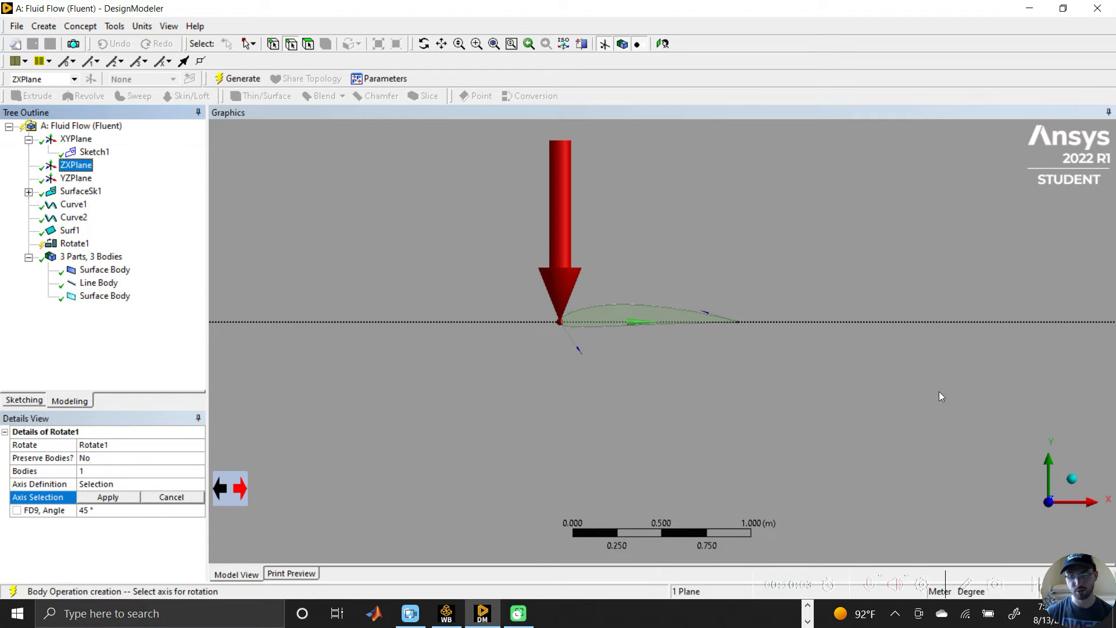
{"action": "left_click", "coordinate": [1072, 487]}
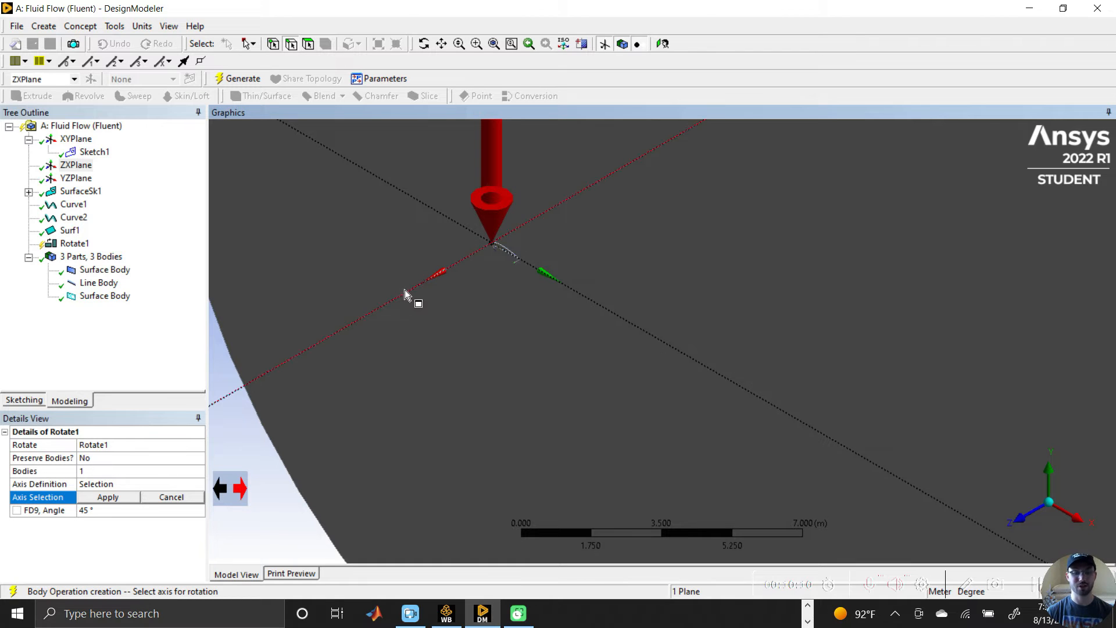
{"action": "left_click", "coordinate": [471, 260]}
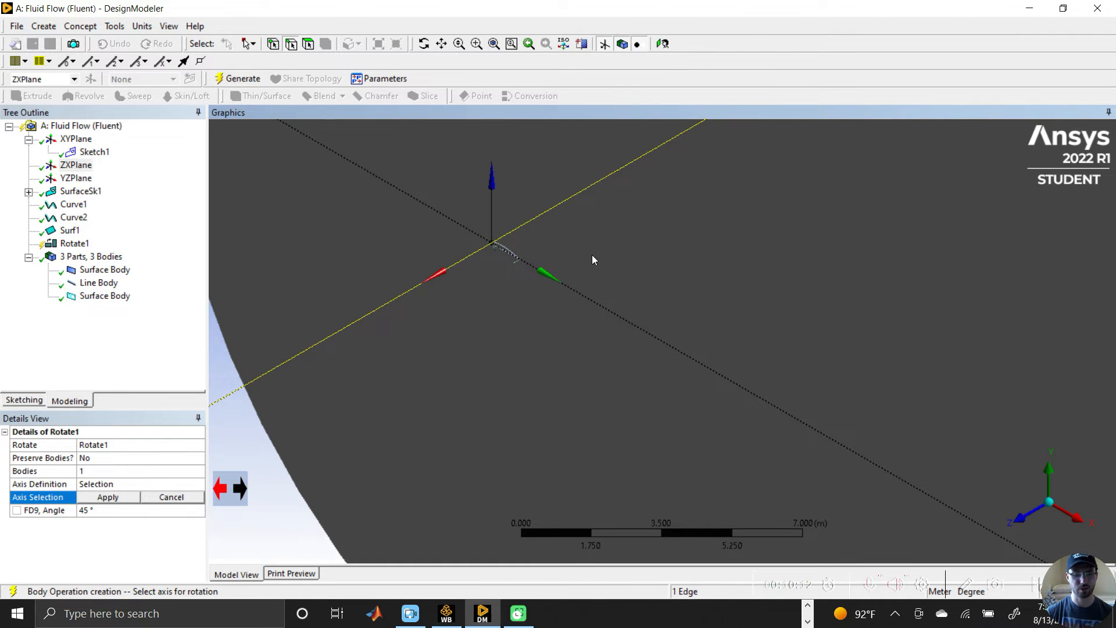
{"action": "left_click", "coordinate": [93, 498]}
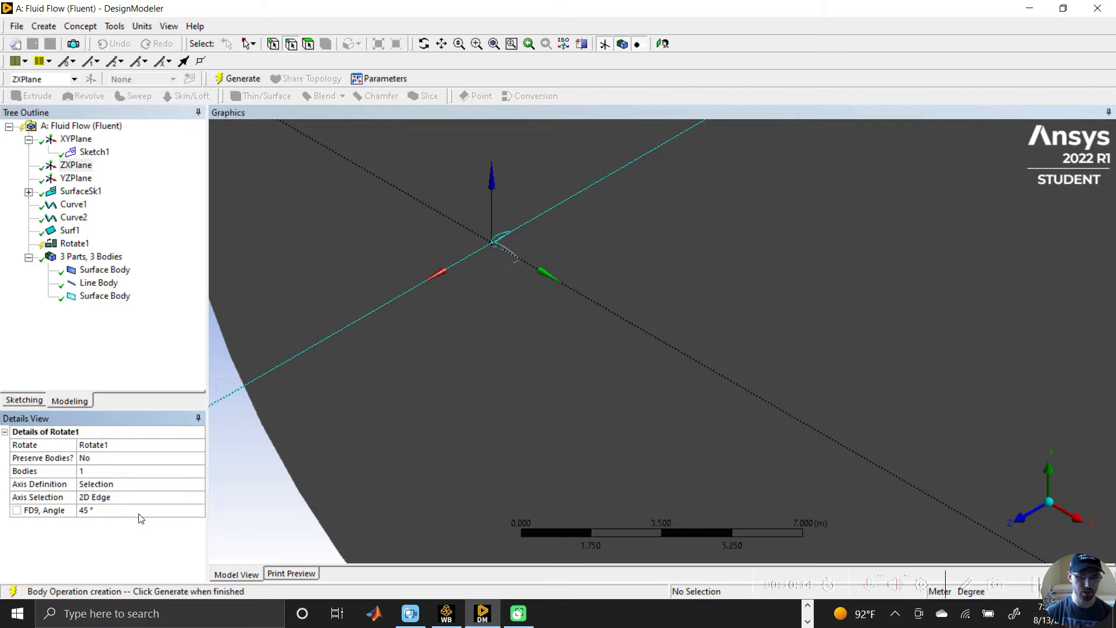
Step: Set the airfoil's rotation angle to -5° and generate the rotation
{"action": "left_click", "coordinate": [128, 511]}
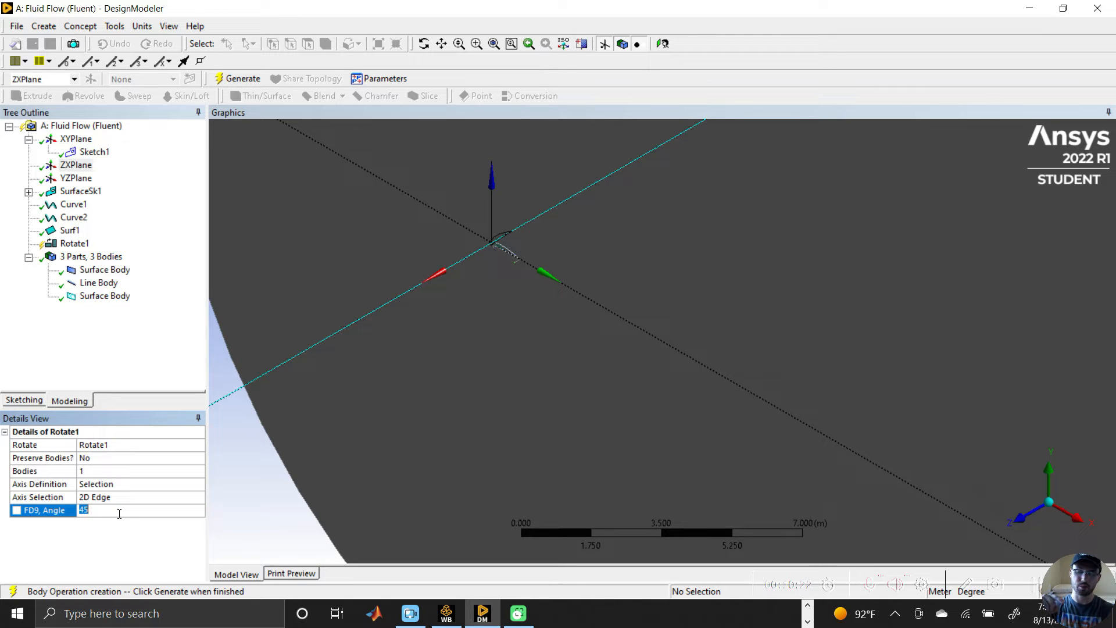
{"action": "type", "text": "-5"}
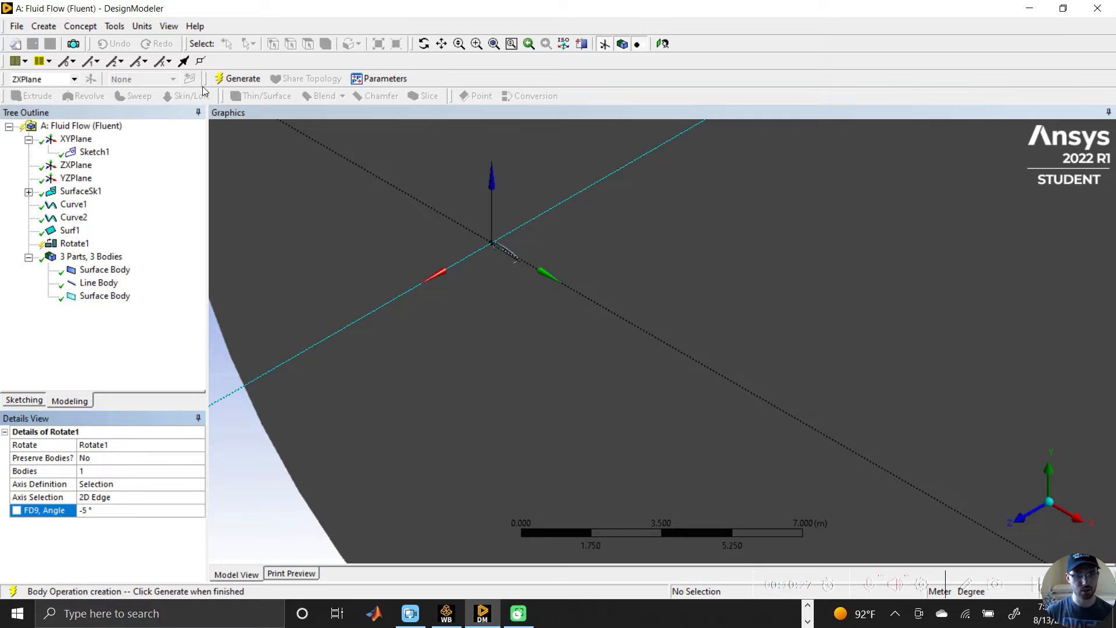
{"action": "key", "text": "Return"}
{"action": "left_click_drag", "start_coordinate": [389, 326], "coordinate": [493, 376]}
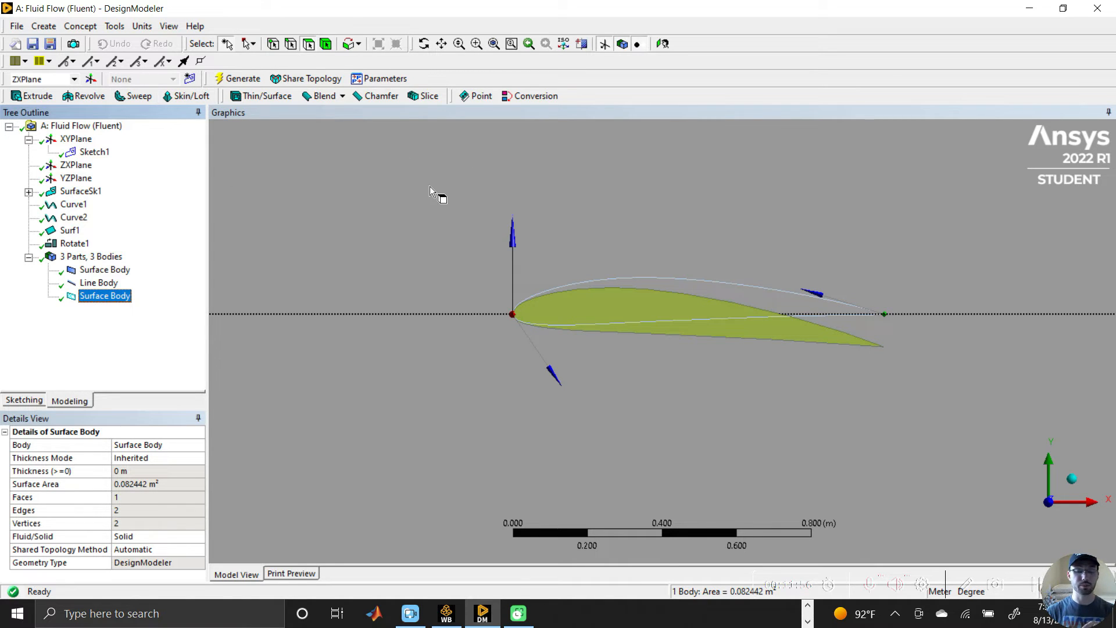
Step: Set up a Boolean Subtract with the fluid domain surface as target body and the rotated airfoil surface as tool body
{"action": "left_click", "coordinate": [45, 26]}
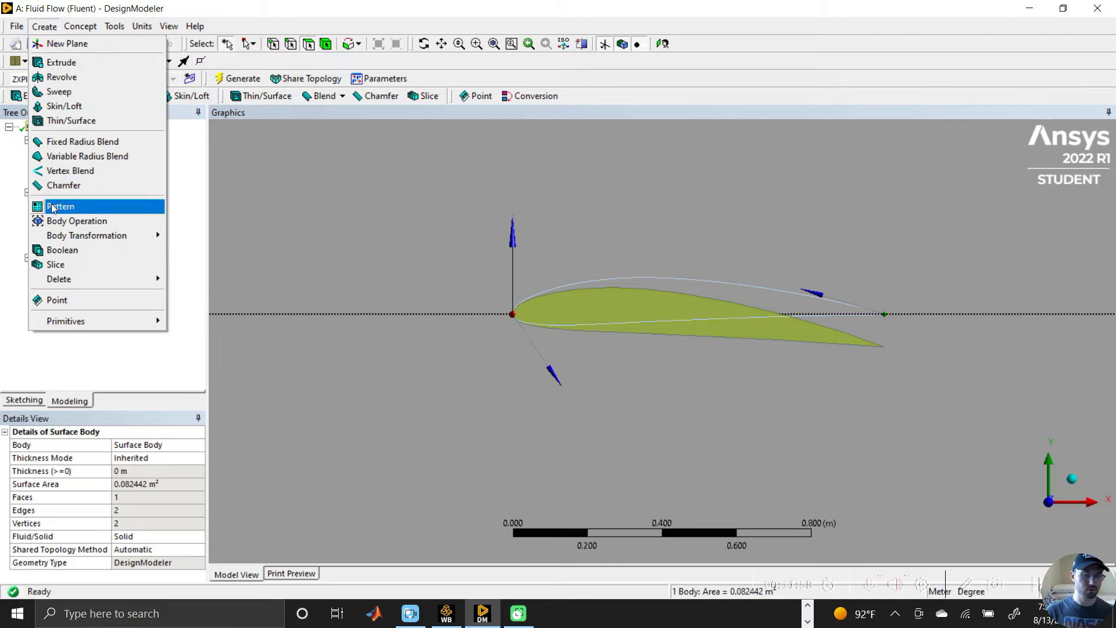
{"action": "left_click", "coordinate": [87, 250]}
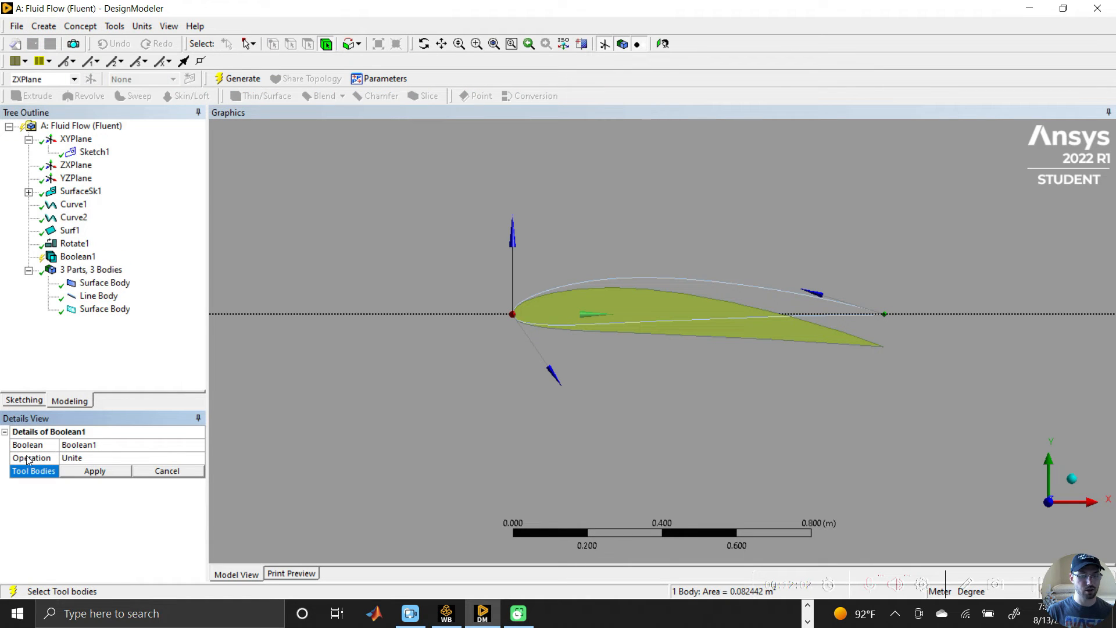
{"action": "left_click", "coordinate": [93, 458]}
{"action": "left_click", "coordinate": [198, 458]}
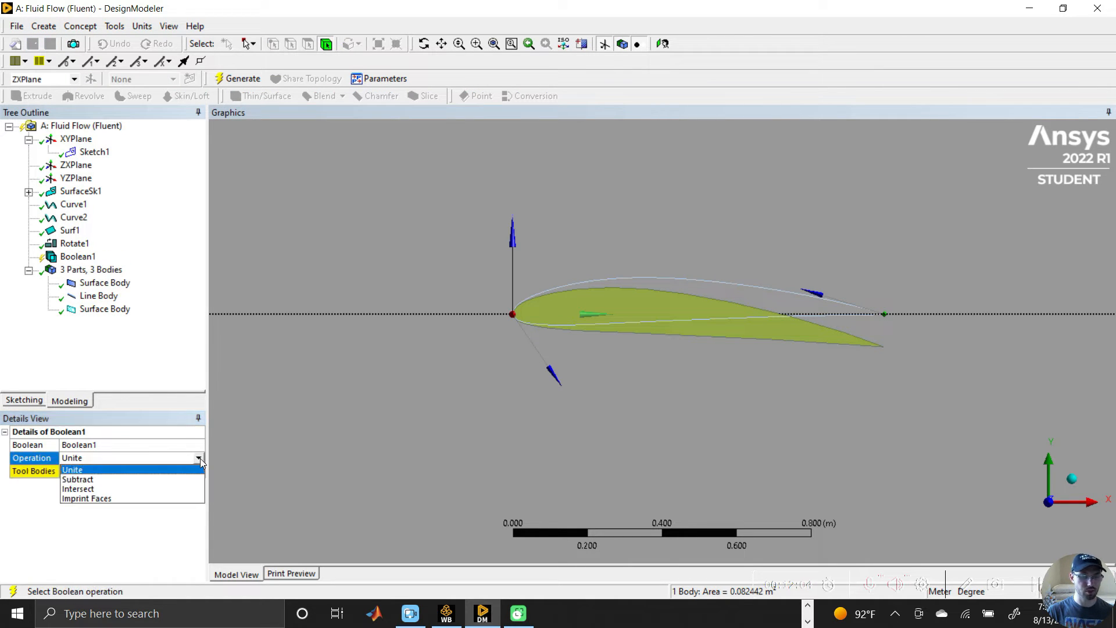
{"action": "left_click", "coordinate": [81, 479]}
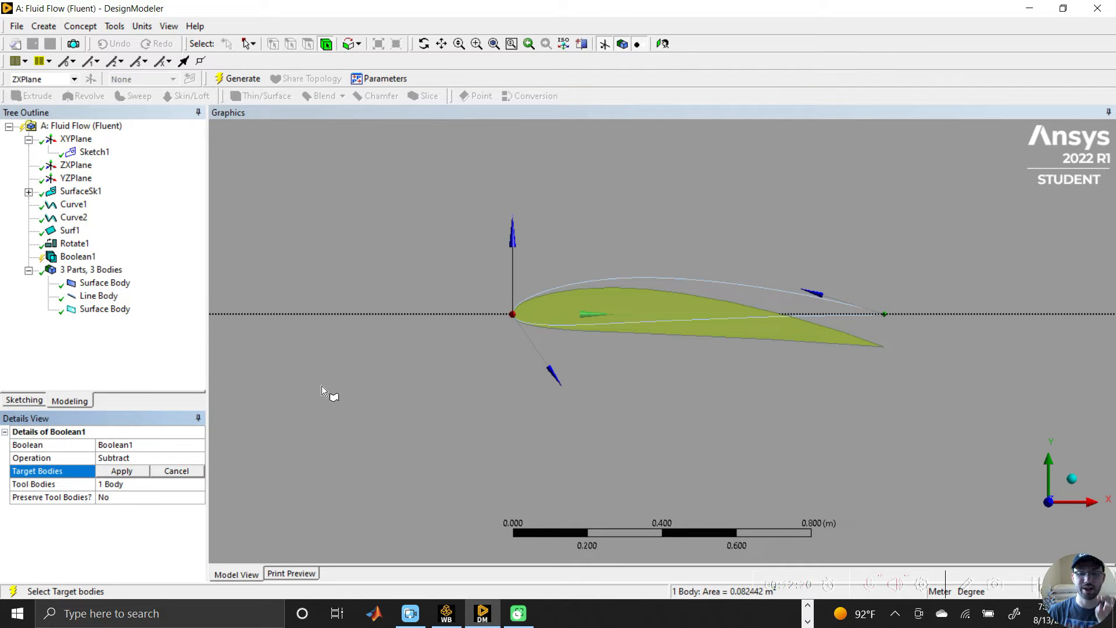
{"action": "left_click", "coordinate": [437, 211]}
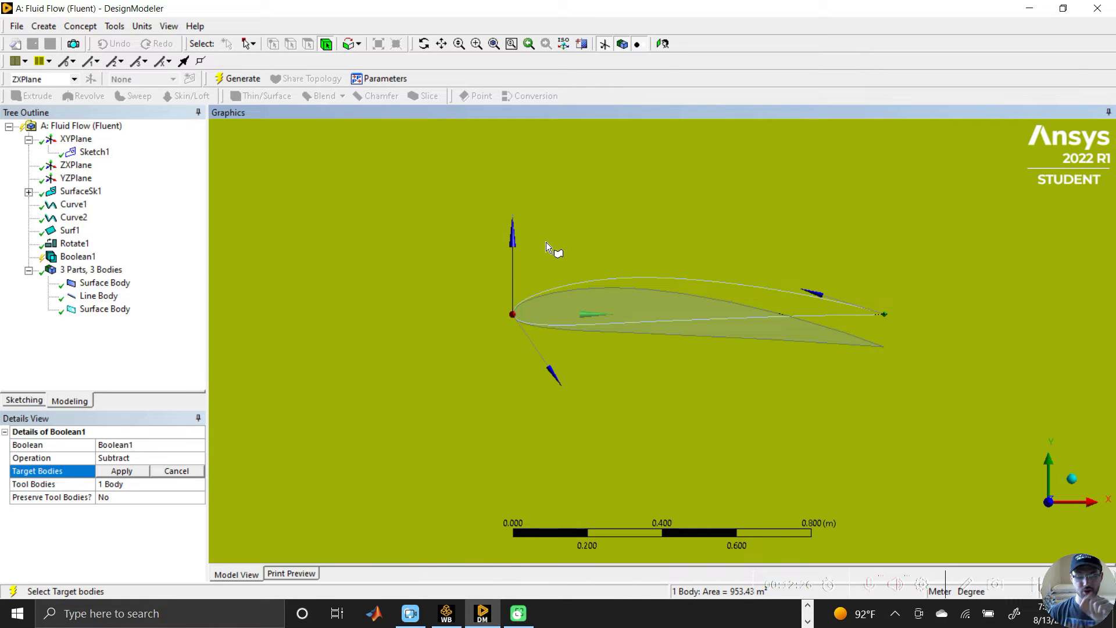
{"action": "left_click", "coordinate": [122, 471]}
{"action": "left_click", "coordinate": [144, 484]}
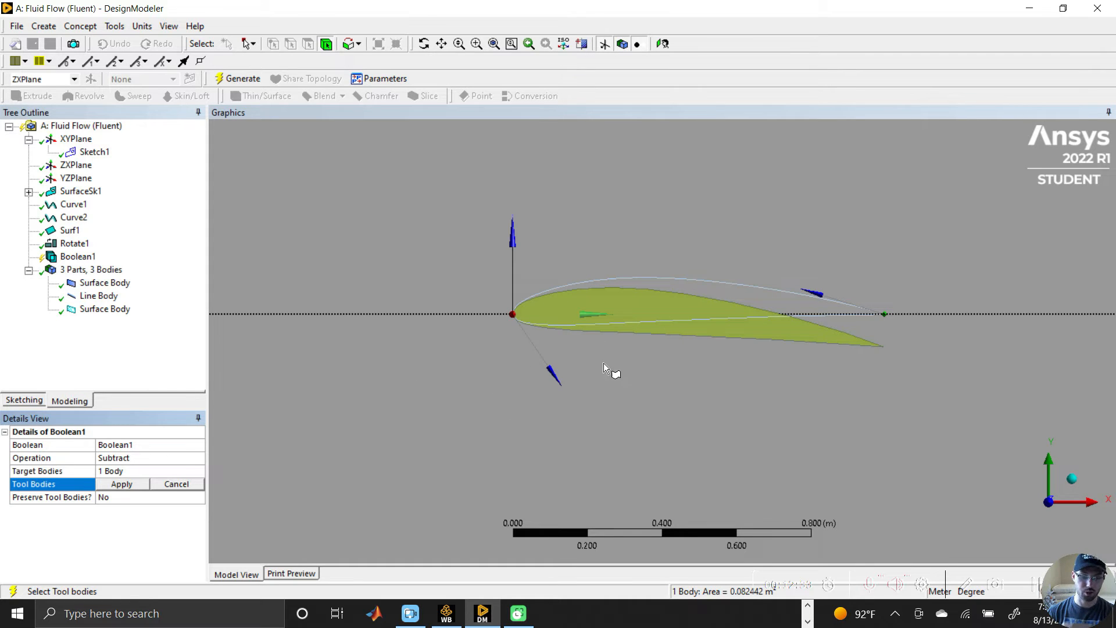
{"action": "left_click", "coordinate": [122, 484]}
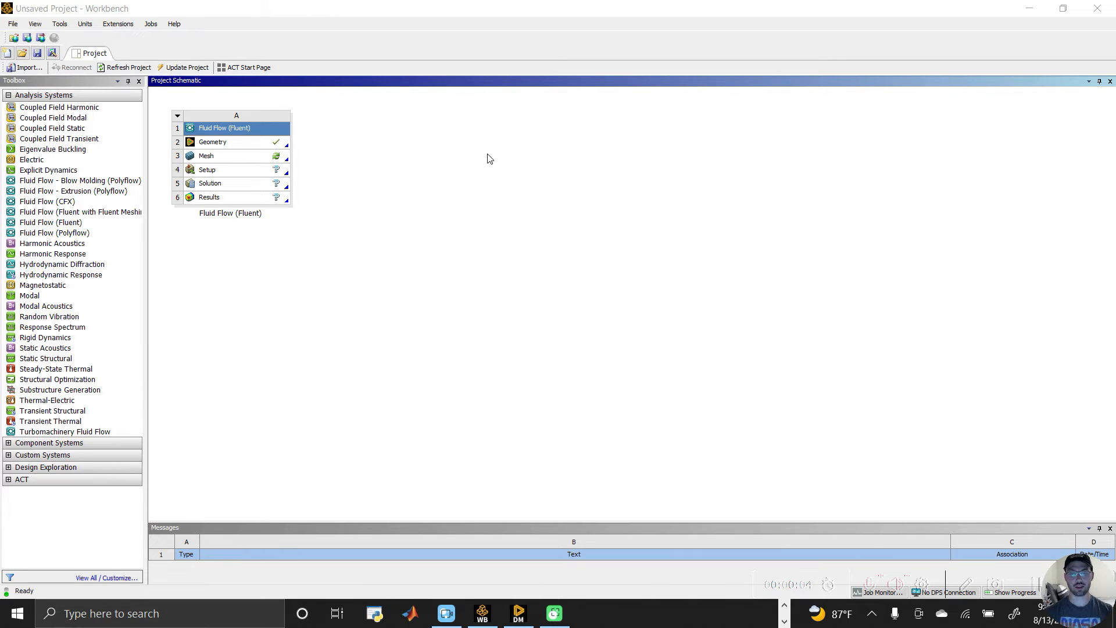
Step: Switch to the Workbench project, update the Mesh cell of the Fluid Flow (Fluent) system and open it for editing
{"action": "right_click", "coordinate": [260, 158]}
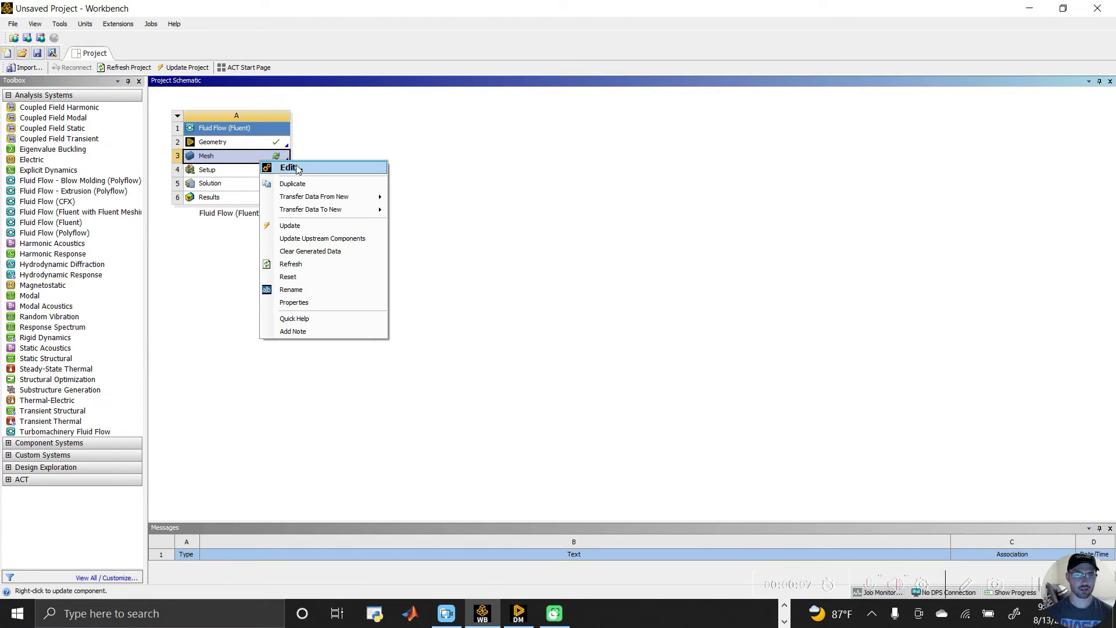
{"action": "left_click", "coordinate": [286, 238]}
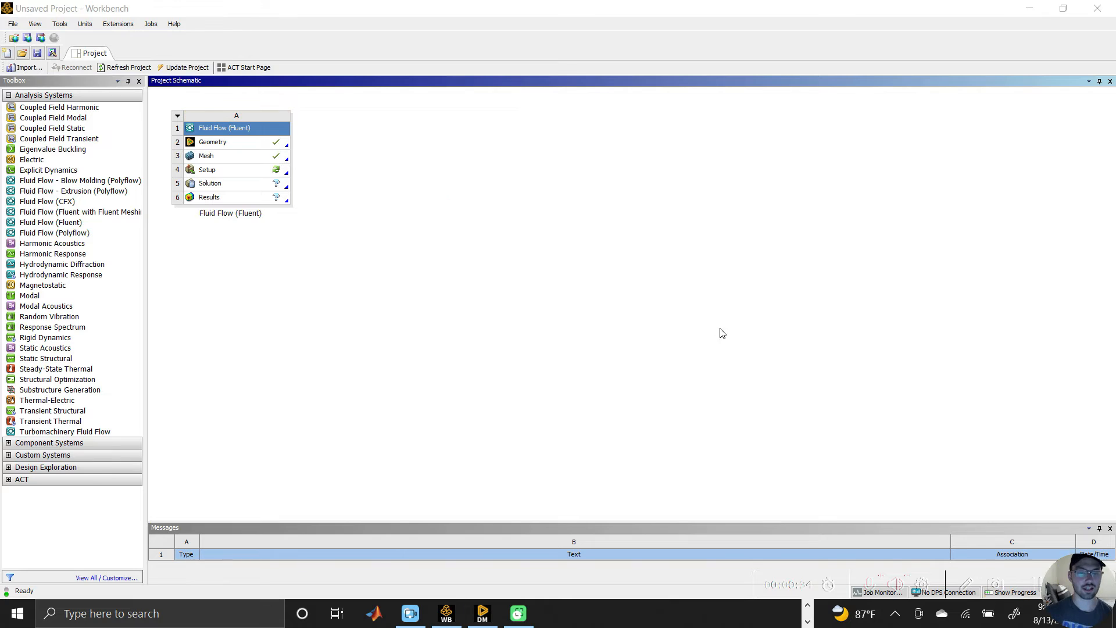
{"action": "right_click", "coordinate": [266, 157]}
{"action": "left_click", "coordinate": [312, 163]}
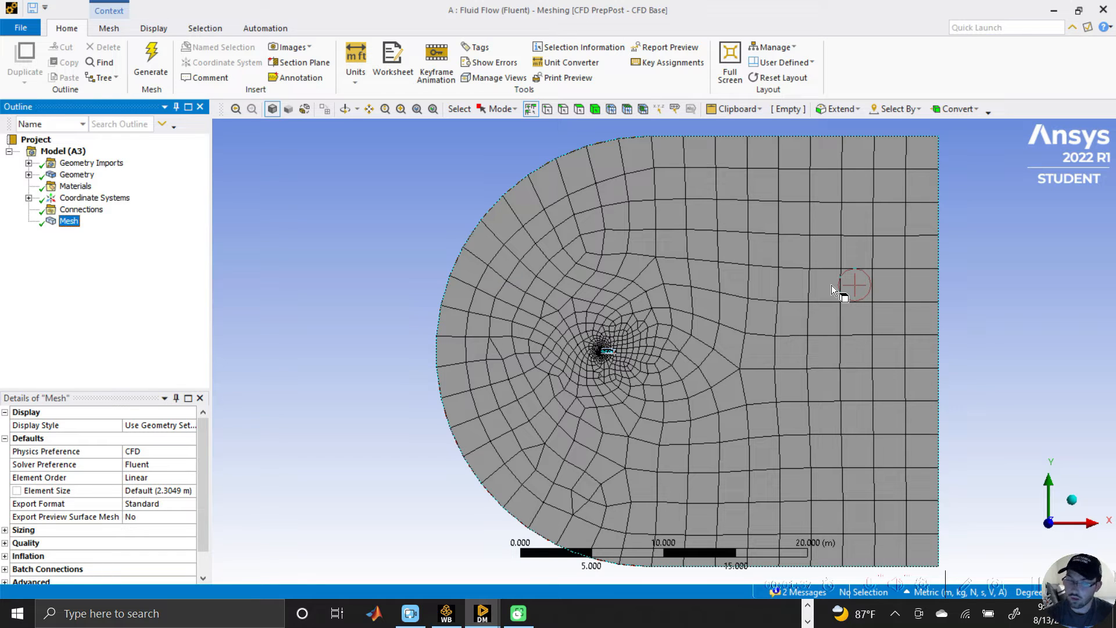
Step: Set the mesh element size to 0.1 m, regenerate the mesh and inspect it around the airfoil
{"action": "right_click_drag", "start_coordinate": [581, 329], "coordinate": [636, 372]}
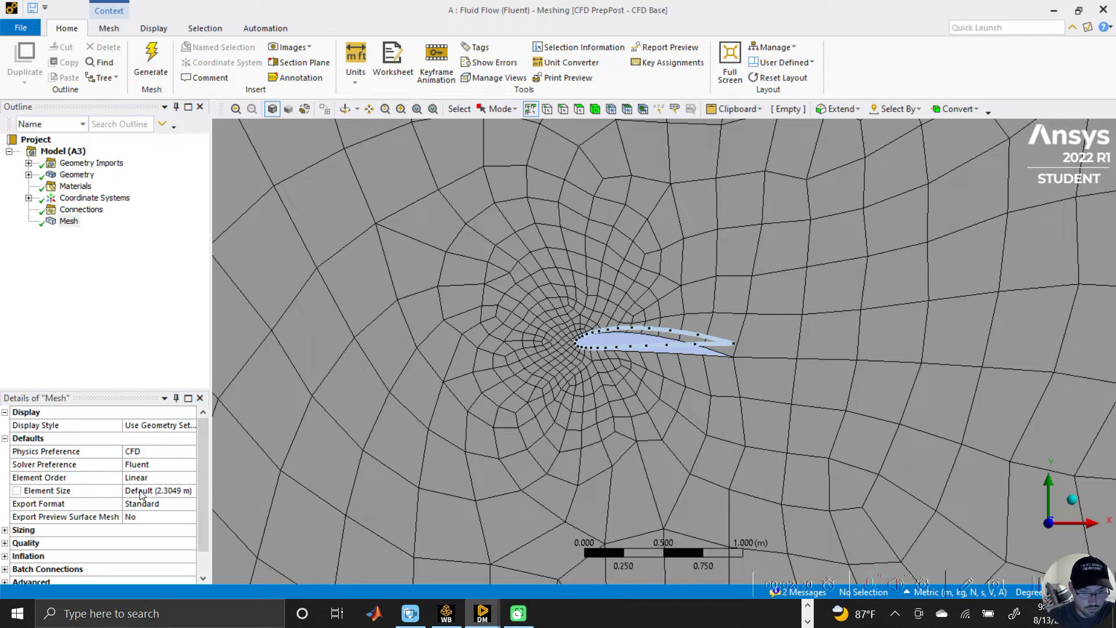
{"action": "left_click", "coordinate": [184, 494]}
{"action": "type", "text": "0.1"}
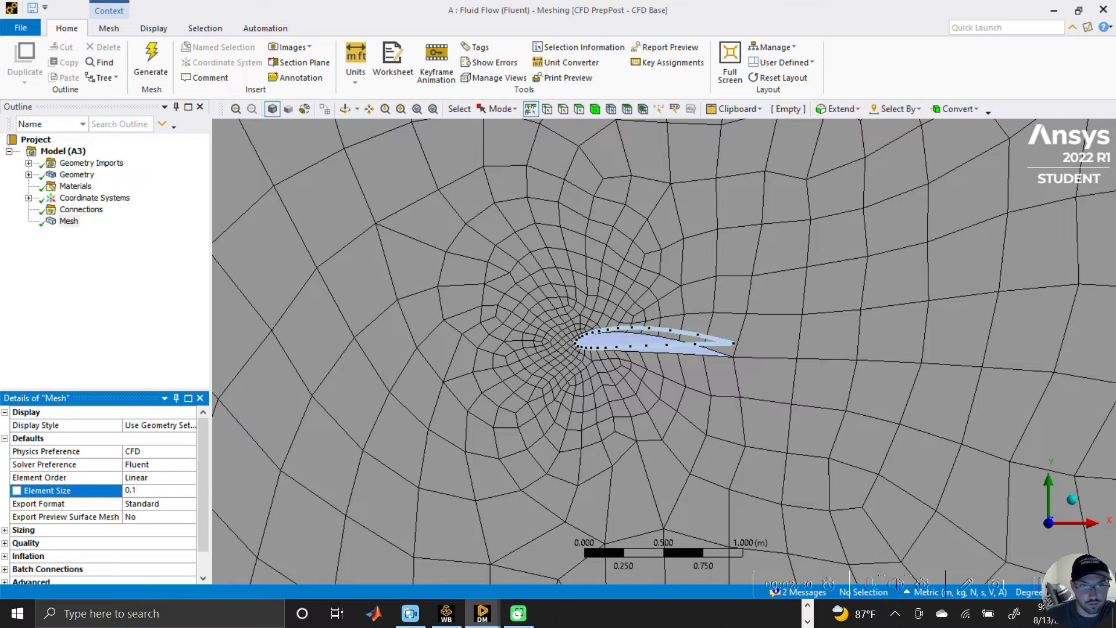
{"action": "left_click", "coordinate": [150, 65]}
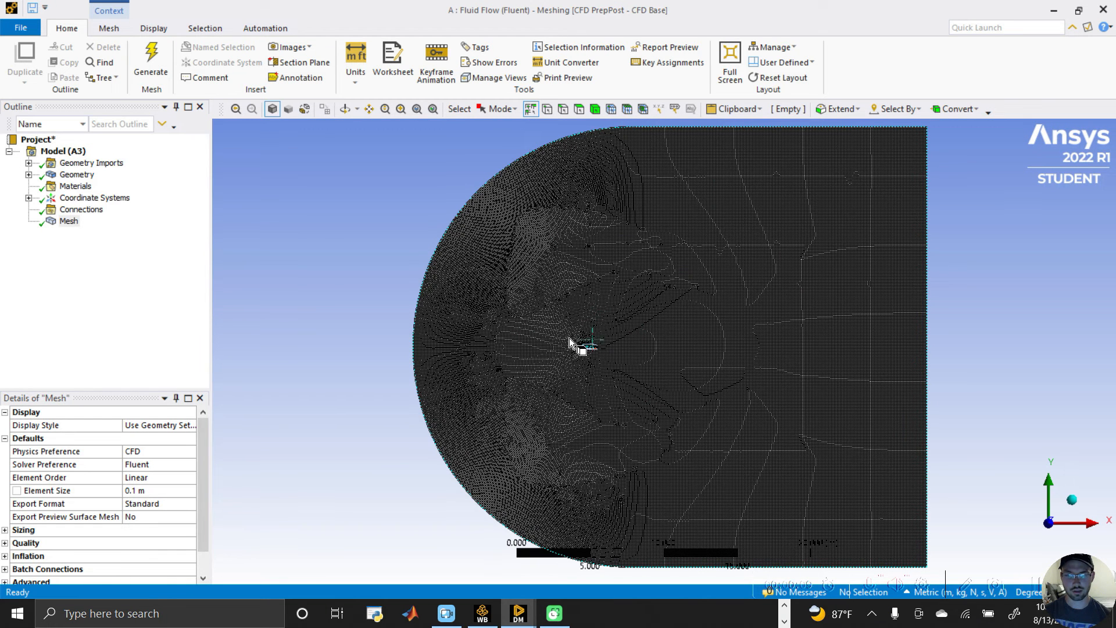
{"action": "right_click_drag", "start_coordinate": [568, 336], "coordinate": [612, 361]}
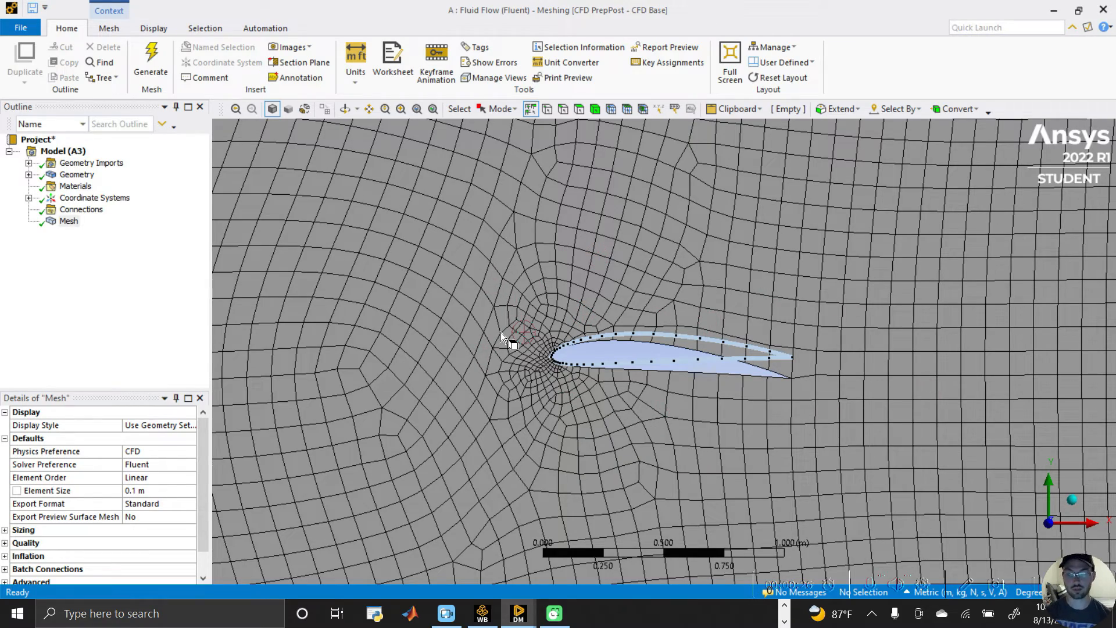
Step: Create a named selection called inlet from the curved outer edge of the C-shaped domain
{"action": "scroll", "coordinate": [837, 412], "scroll_direction": "down", "scroll_amount": 10}
{"action": "scroll", "coordinate": [838, 379], "scroll_direction": "down", "scroll_amount": 6}
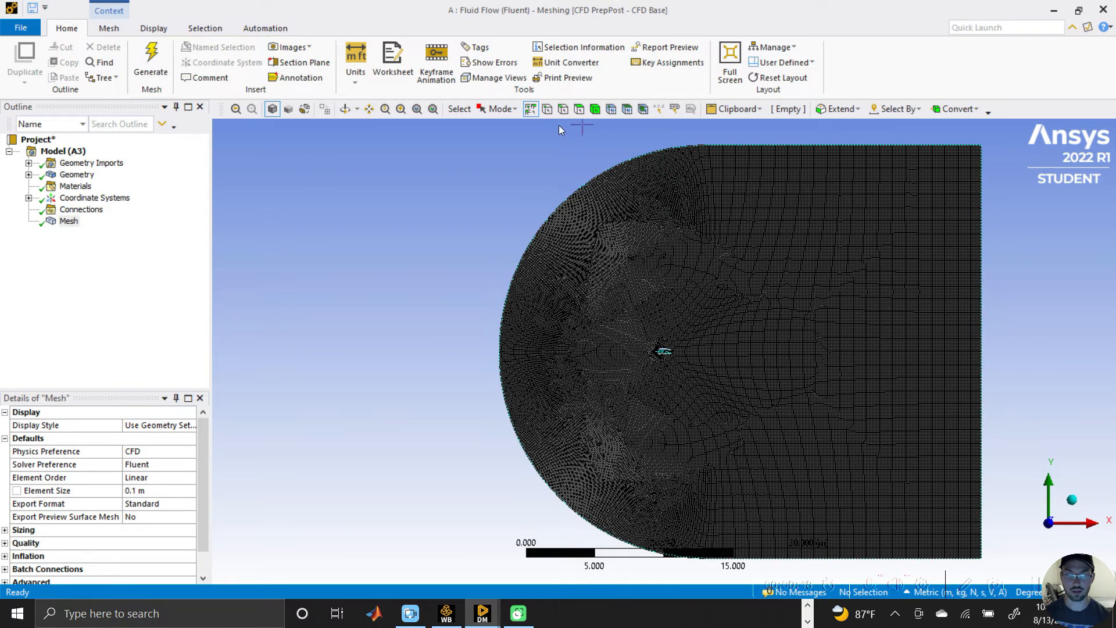
{"action": "key", "text": "ctrl+f"}
{"action": "left_click", "coordinate": [563, 204]}
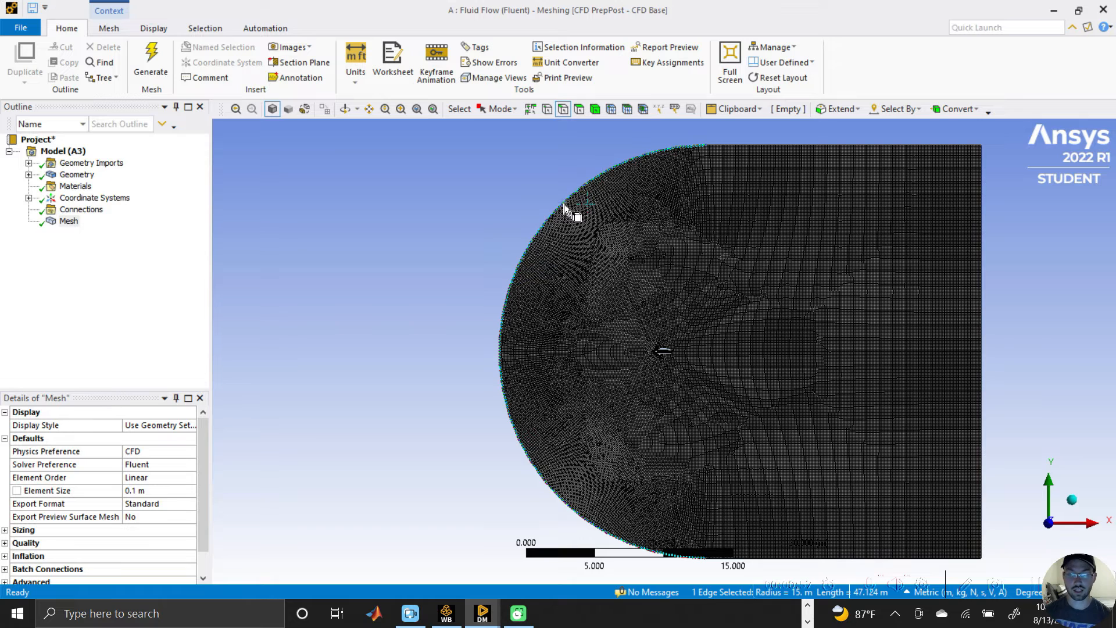
{"action": "right_click", "coordinate": [564, 204]}
{"action": "left_click", "coordinate": [688, 530]}
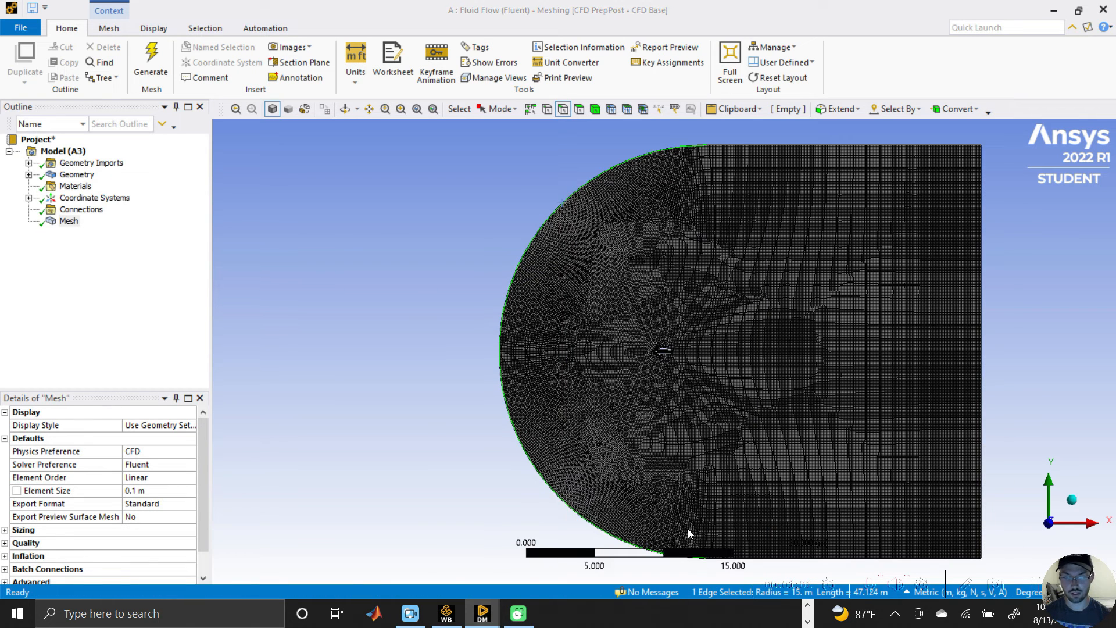
{"action": "type", "text": "inlet"}
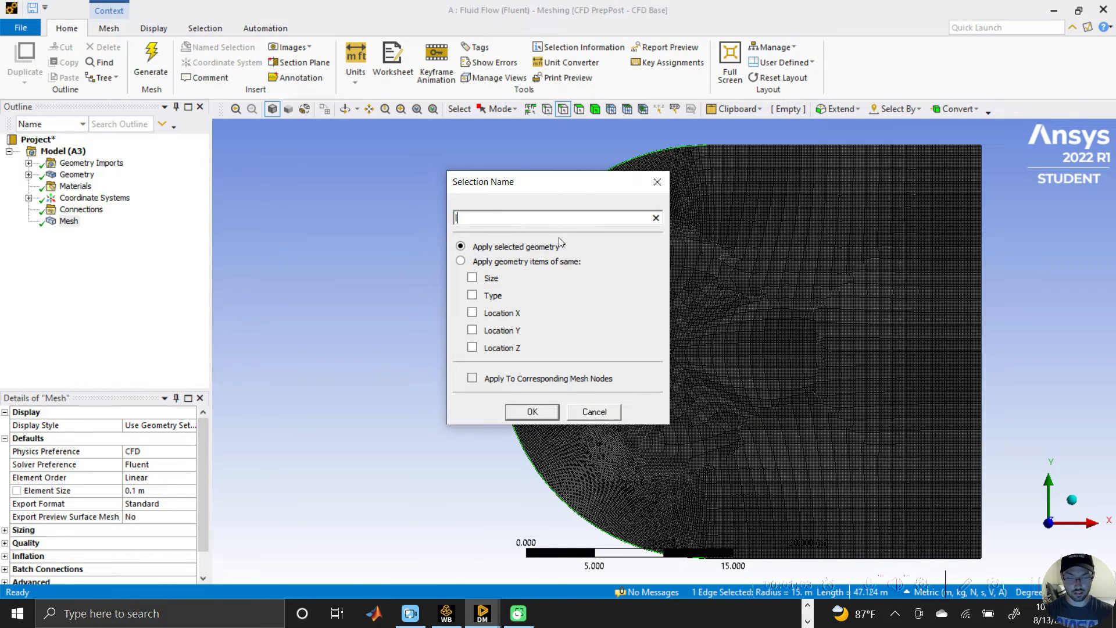
{"action": "left_click", "coordinate": [550, 414]}
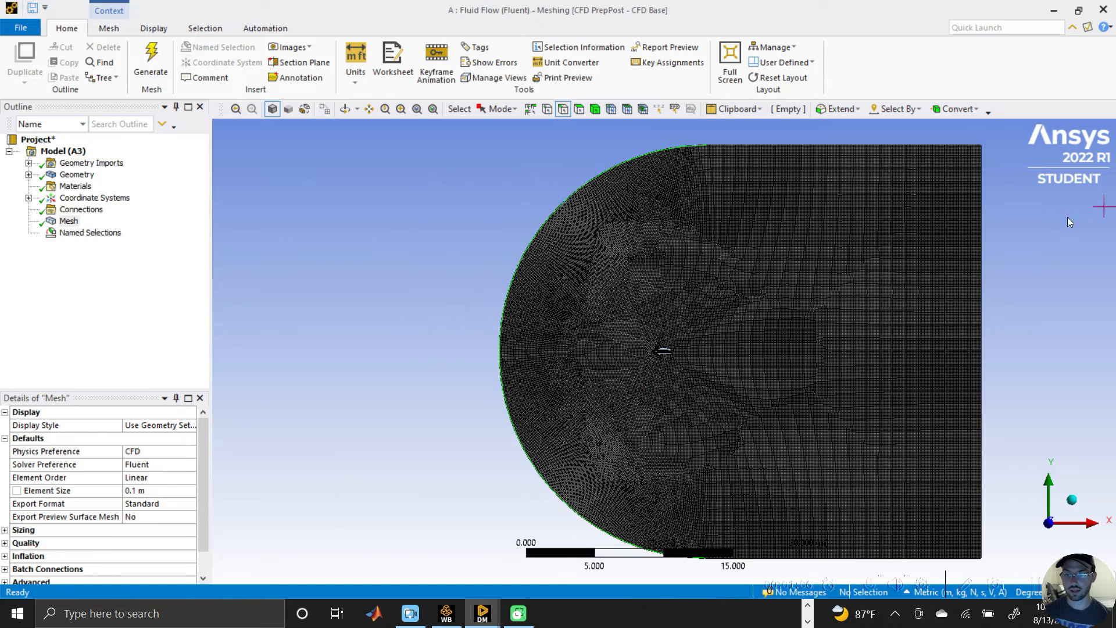
Step: Create a named selection called outlet from the straight vertical edge behind the airfoil and regenerate the mesh
{"action": "left_click", "coordinate": [982, 286]}
{"action": "right_click", "coordinate": [981, 285]}
{"action": "left_click", "coordinate": [1013, 532]}
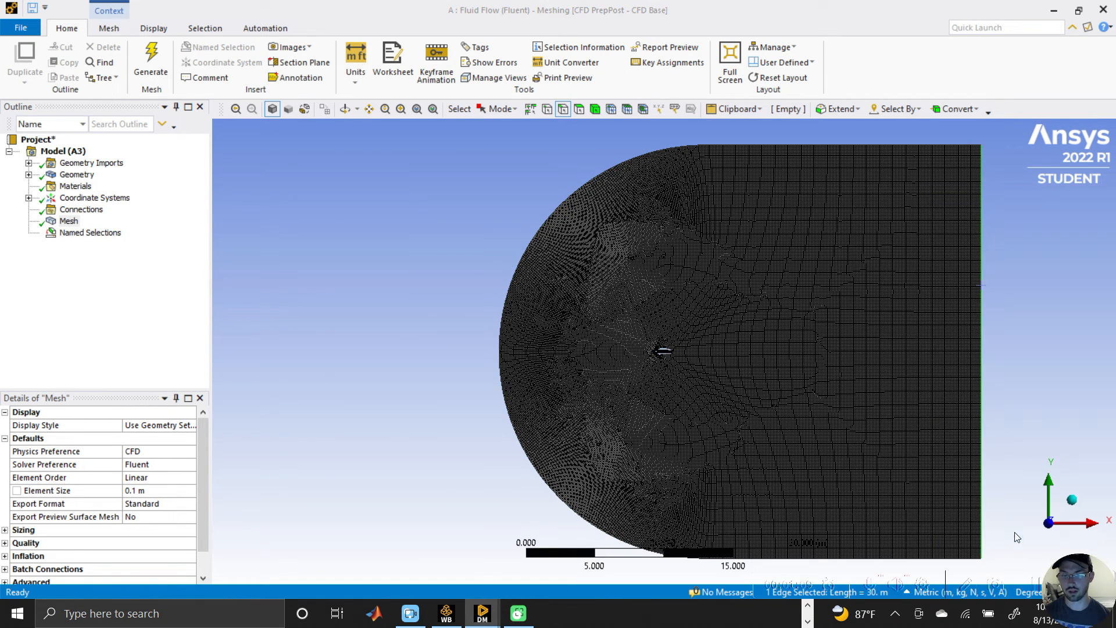
{"action": "type", "text": "Oulet"}
{"action": "left_click", "coordinate": [151, 65]}
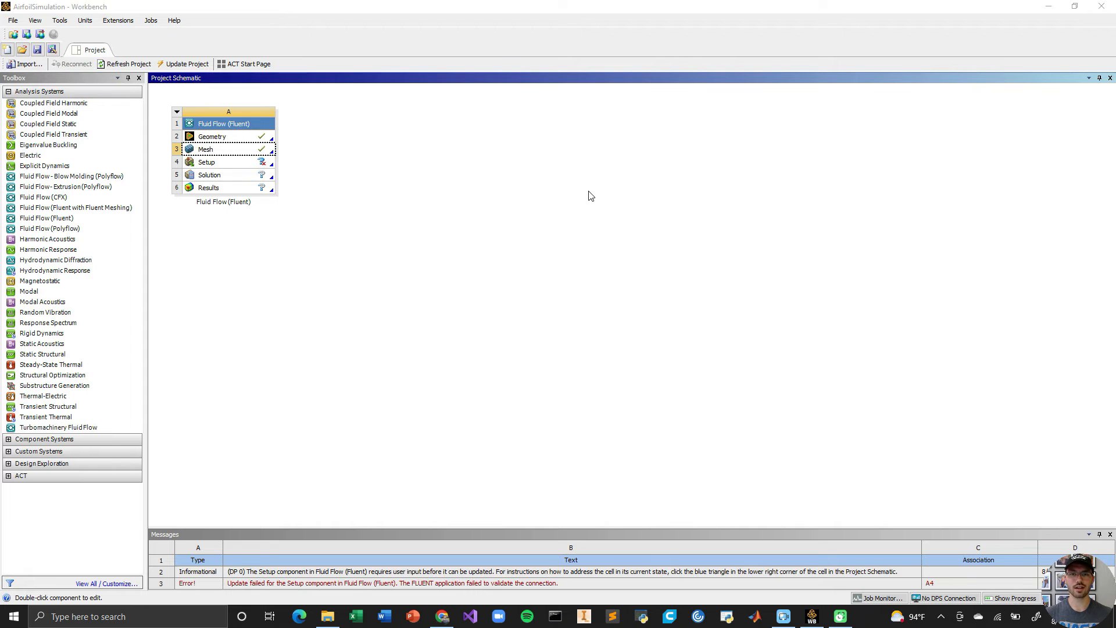
Step: In the Workbench project, open the Setup cell for editing and start Fluent with the 2D single-process launcher settings
{"action": "right_click", "coordinate": [237, 162]}
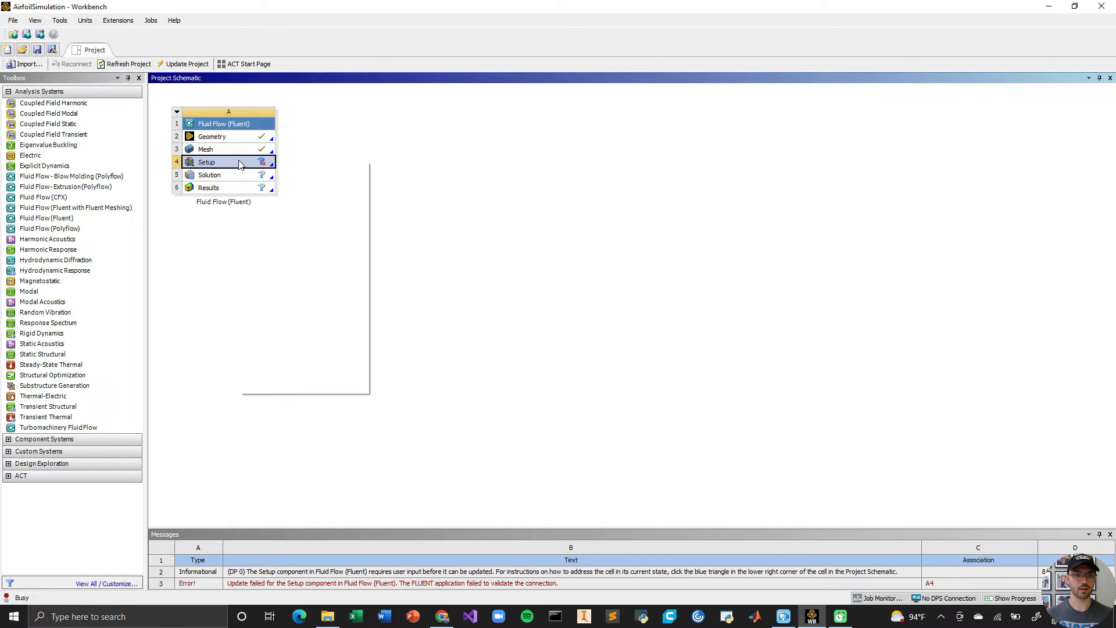
{"action": "left_click", "coordinate": [274, 168]}
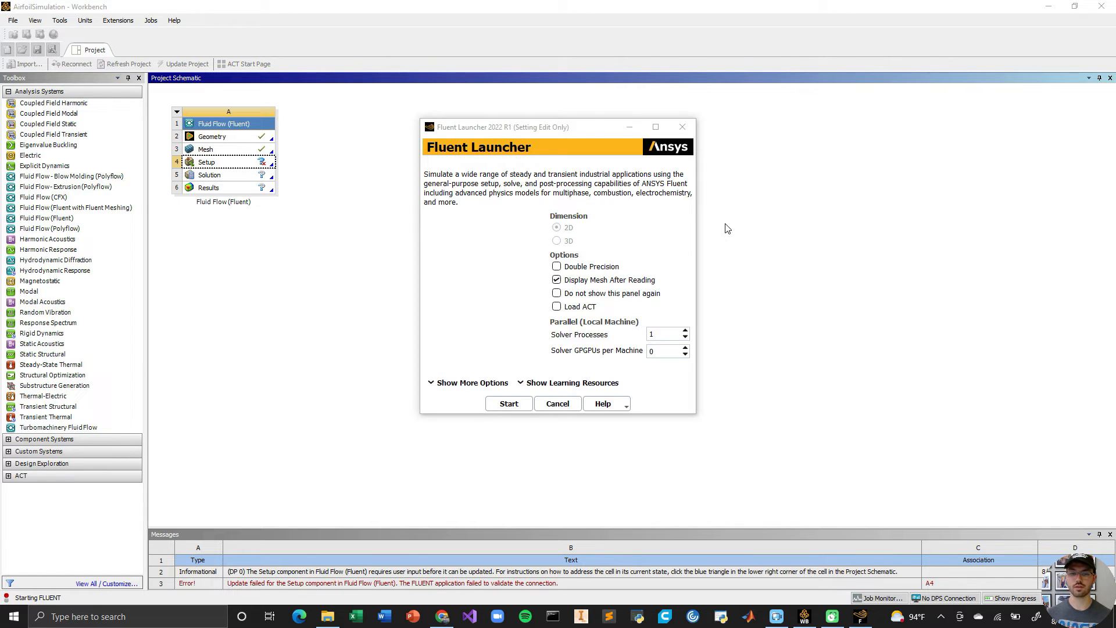
{"action": "left_click", "coordinate": [509, 403]}
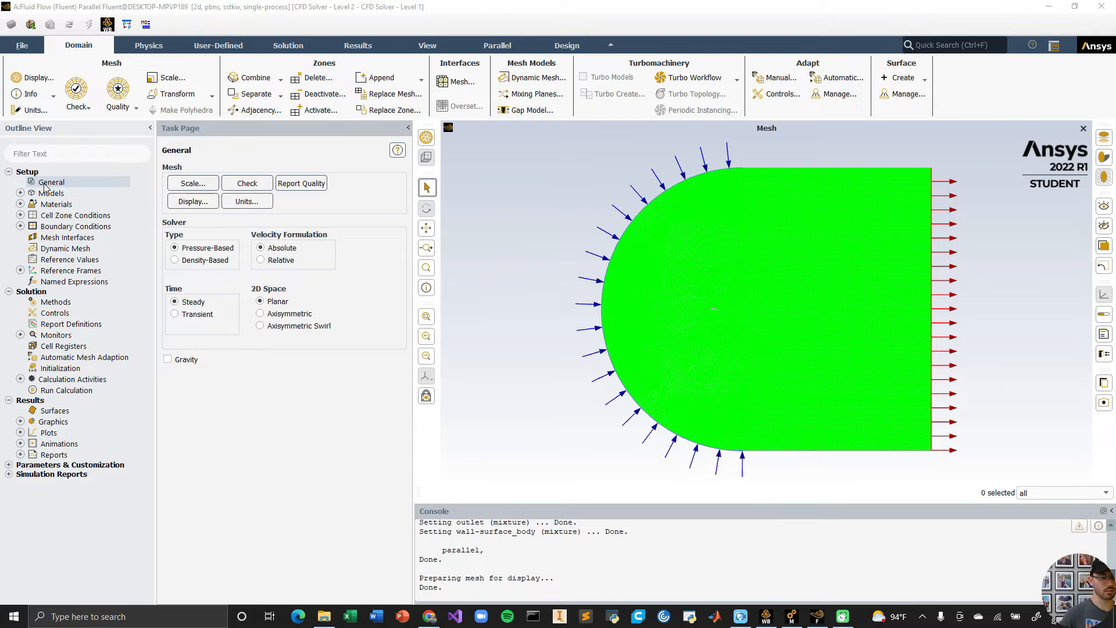
Step: Set the viscous model to k-epsilon (2 eqn) with the Standard model and Standard Wall Functions
{"action": "left_click", "coordinate": [20, 193]}
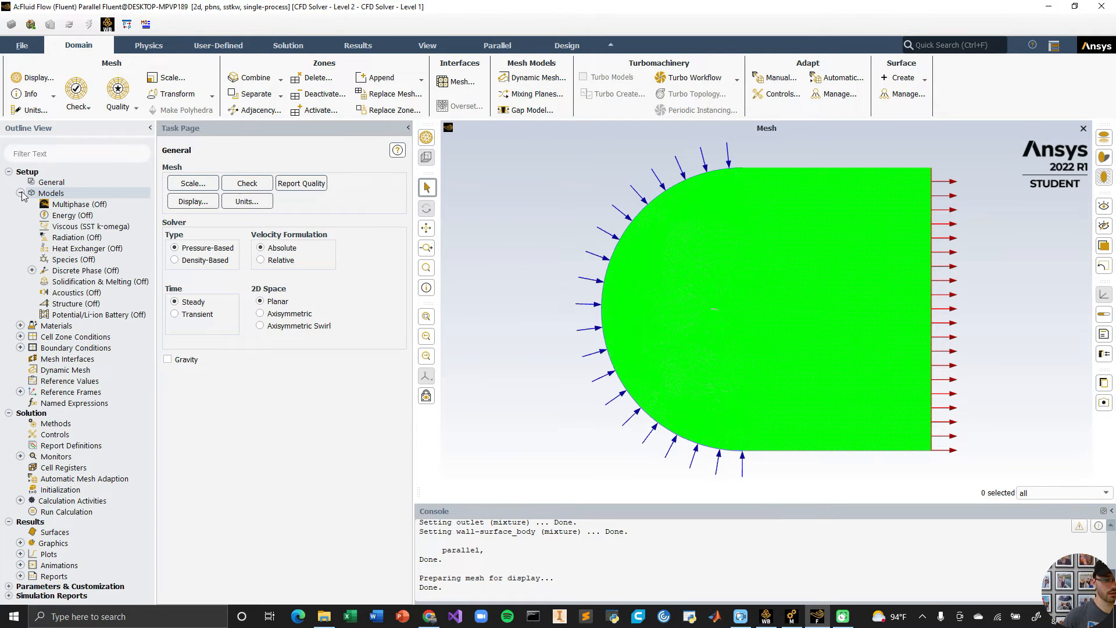
{"action": "double_click", "coordinate": [82, 227]}
{"action": "left_click", "coordinate": [442, 178]}
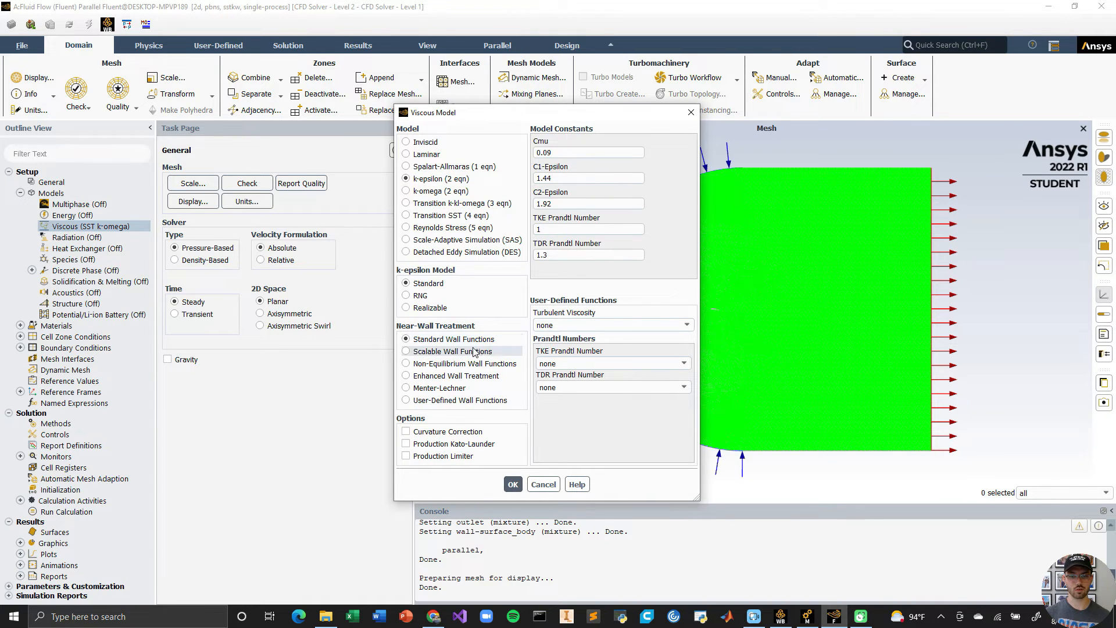
{"action": "key", "text": "Return"}
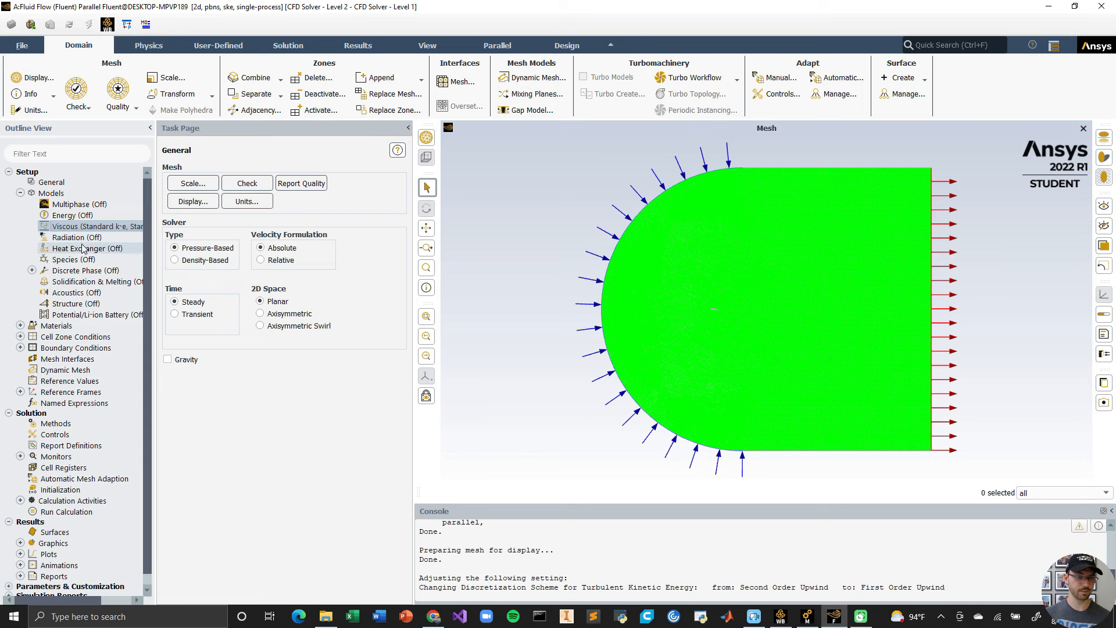
Step: Check the density and viscosity properties of the fluid material air
{"action": "left_click", "coordinate": [20, 192]}
{"action": "left_click", "coordinate": [19, 204]}
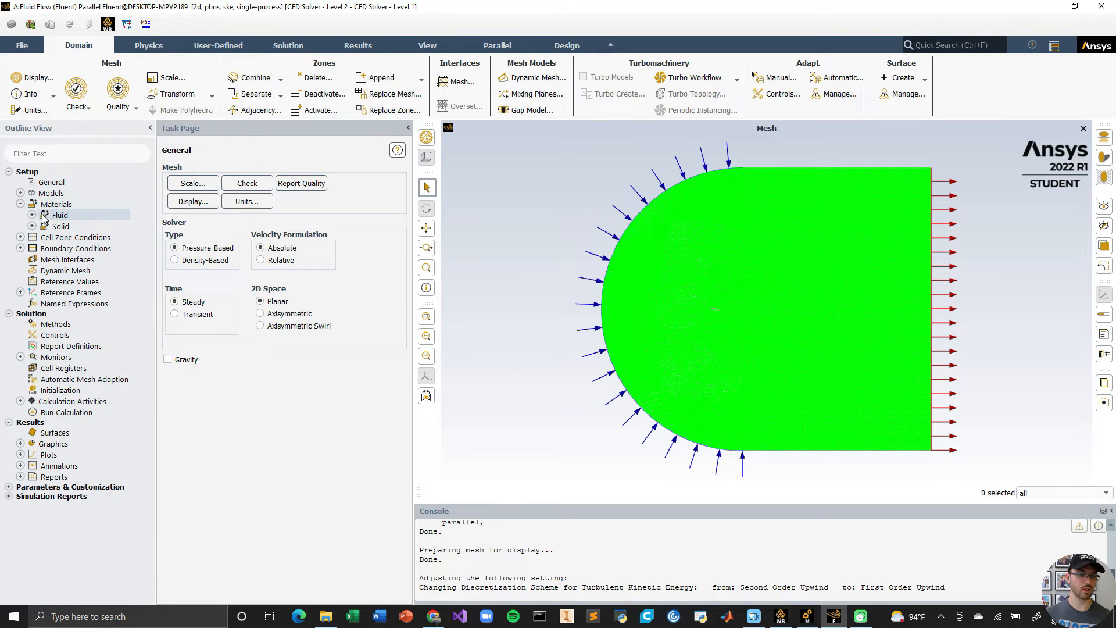
{"action": "left_click", "coordinate": [32, 215]}
{"action": "double_click", "coordinate": [68, 226]}
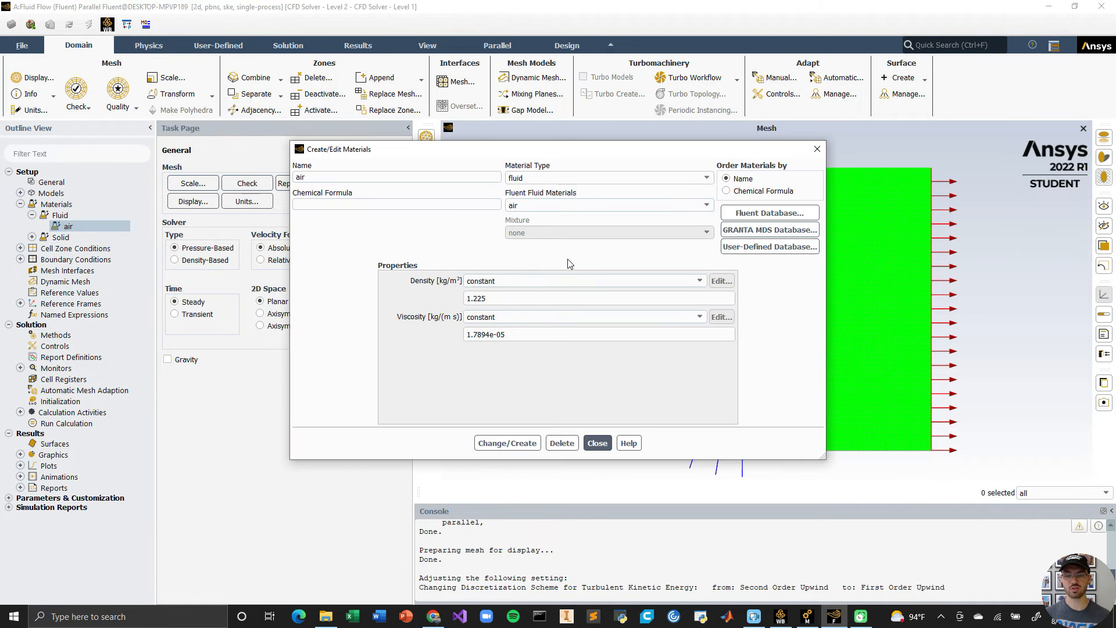
{"action": "left_click", "coordinate": [597, 443]}
{"action": "left_click", "coordinate": [20, 204]}
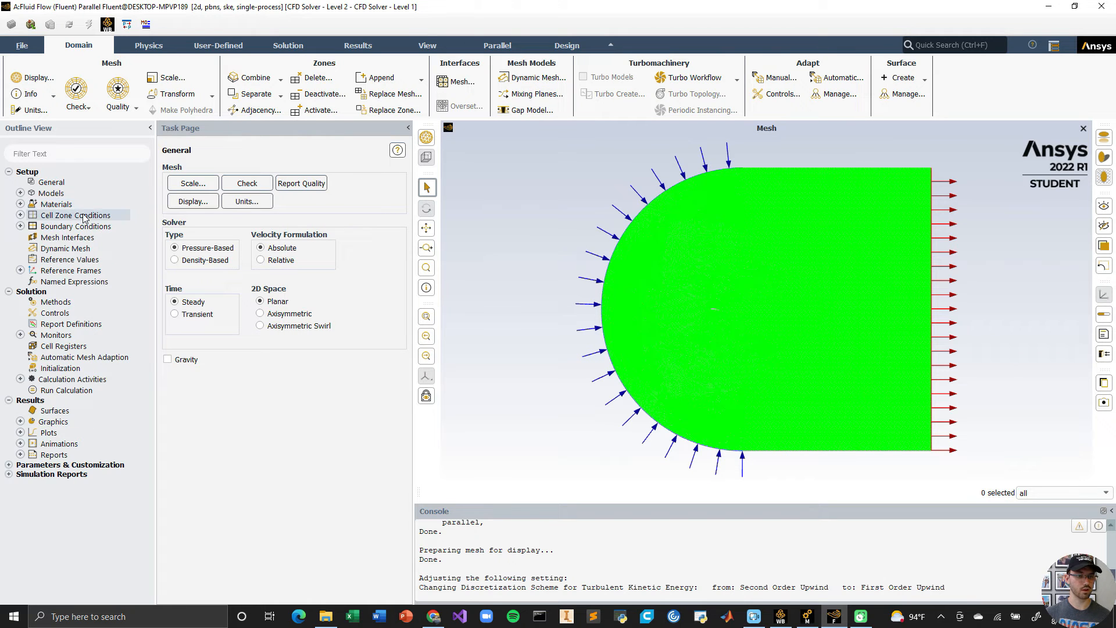
Step: Check which body is assigned to the fluid cell zone
{"action": "left_click", "coordinate": [20, 215]}
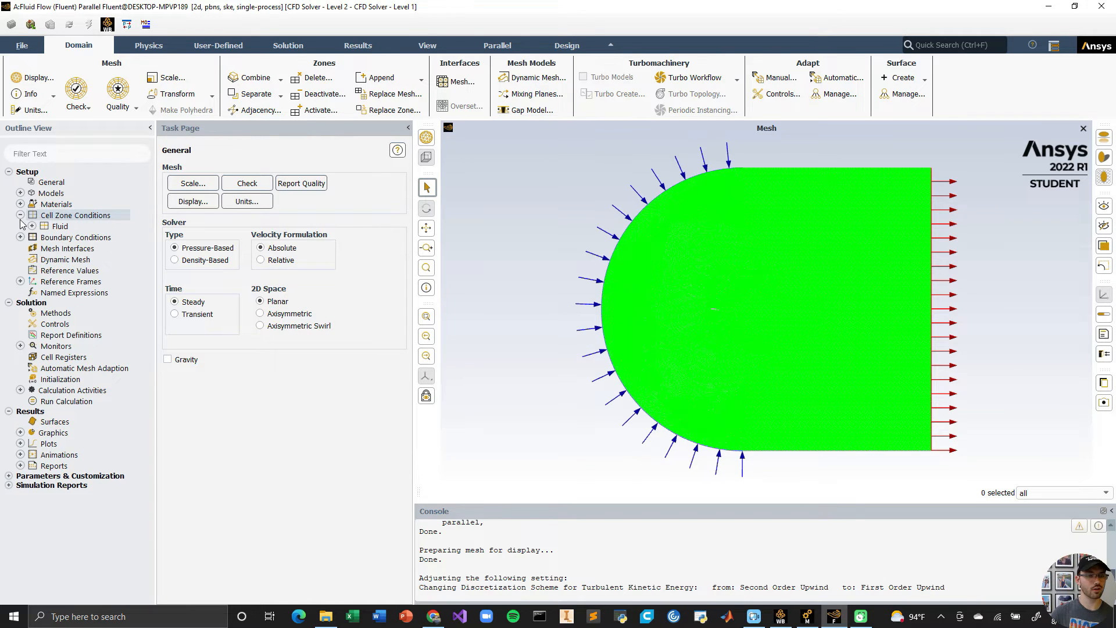
{"action": "left_click", "coordinate": [32, 226]}
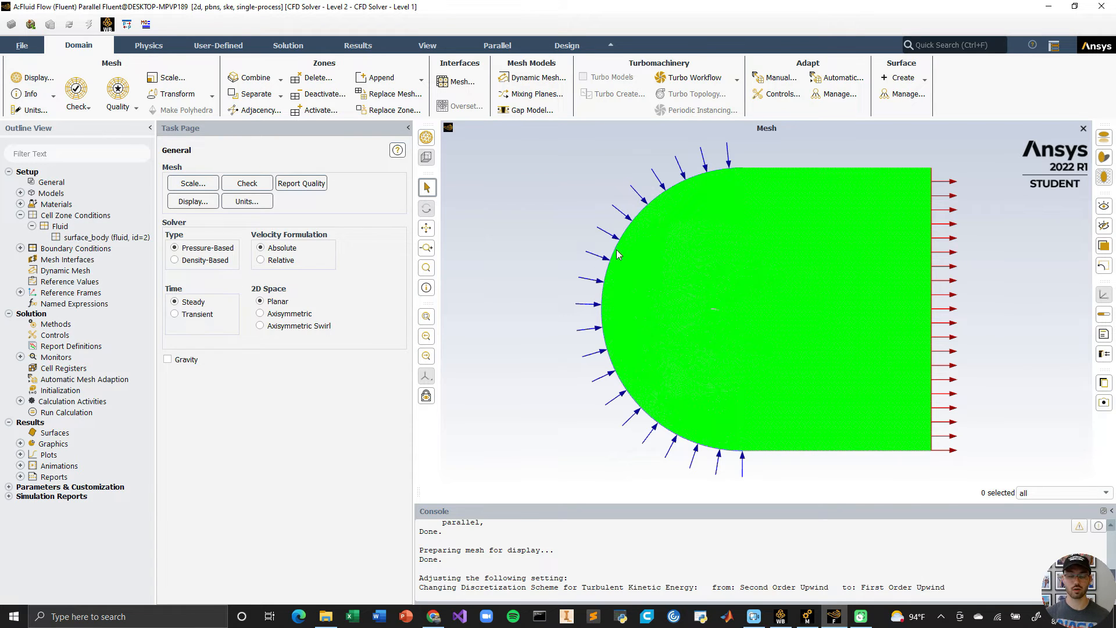
{"action": "left_click", "coordinate": [32, 226]}
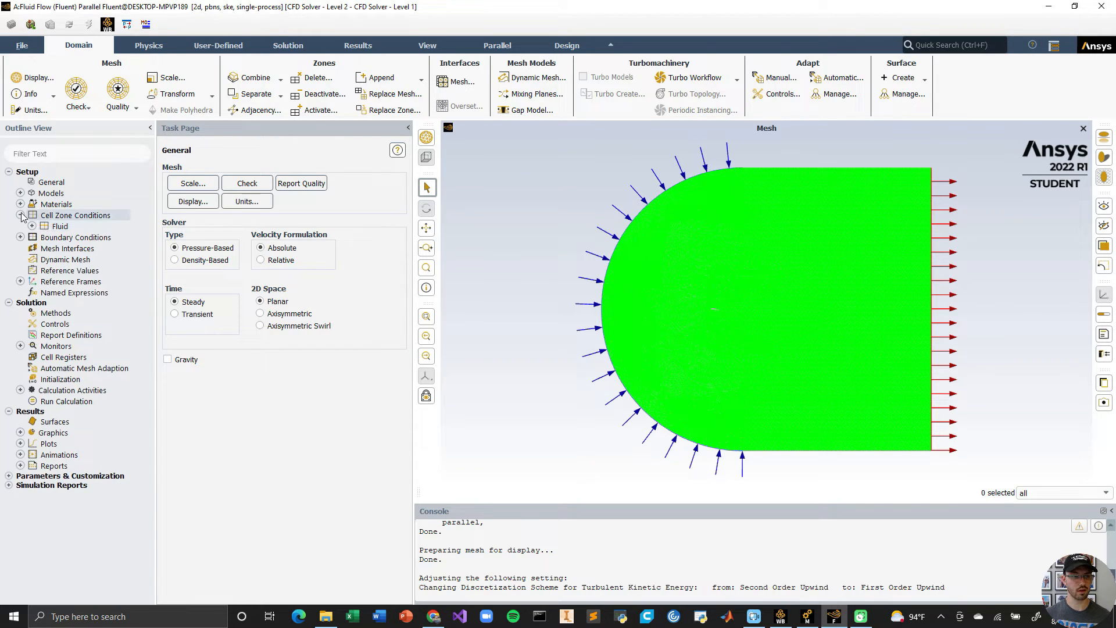
{"action": "left_click", "coordinate": [20, 215]}
Step: Consult the 737 cruise speed search in the browser and set the inlet boundary's velocity magnitude to 230 m/s
{"action": "left_click", "coordinate": [21, 226]}
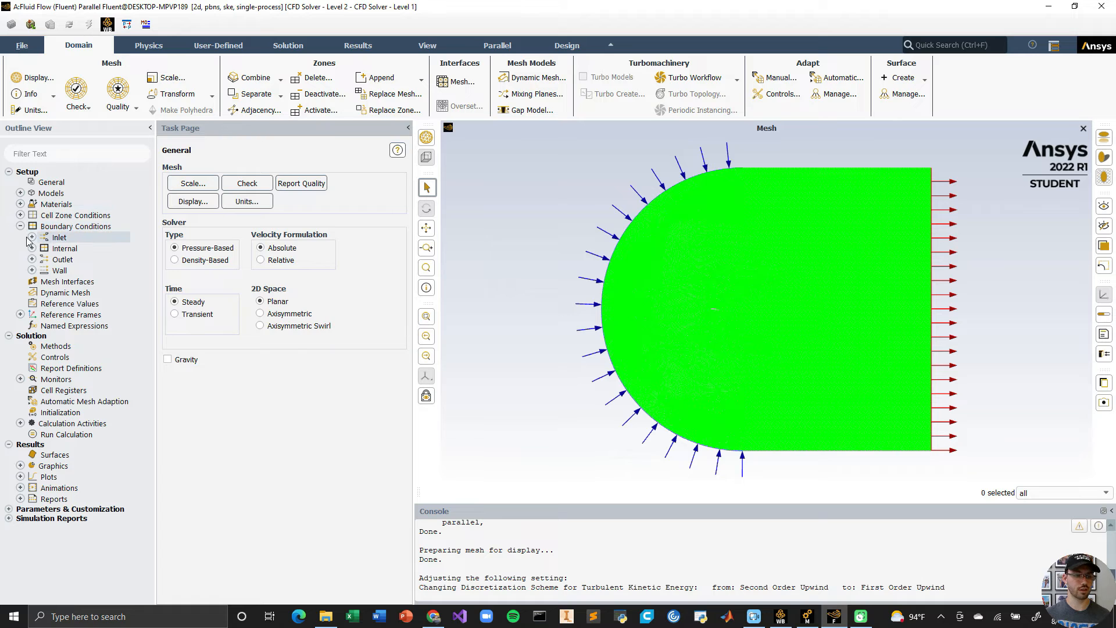
{"action": "left_click", "coordinate": [32, 237]}
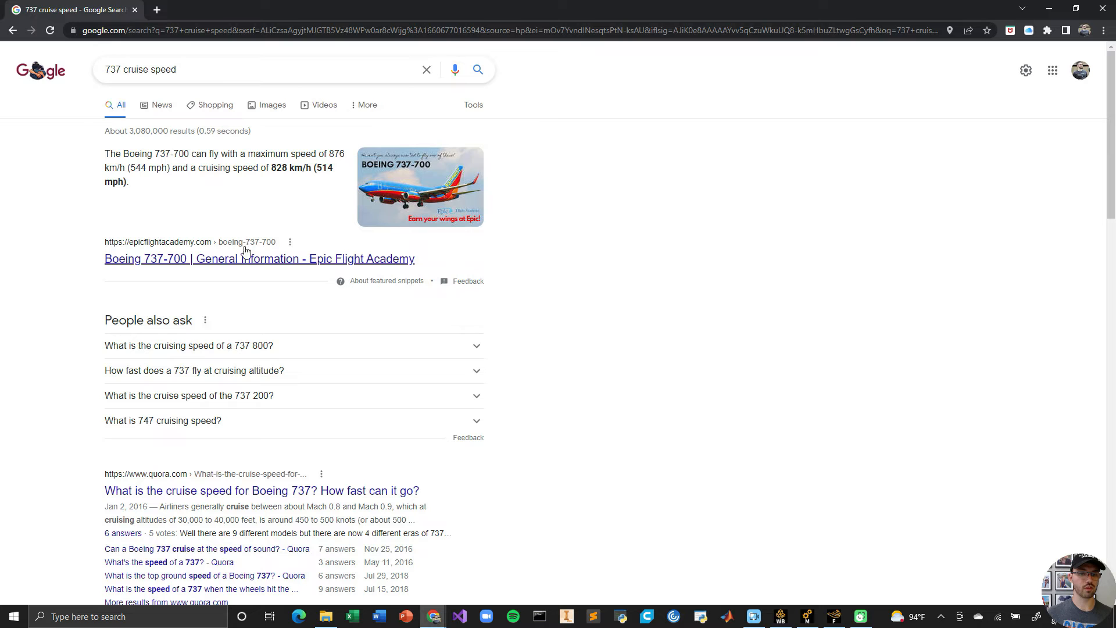
{"action": "left_click", "coordinate": [433, 616]}
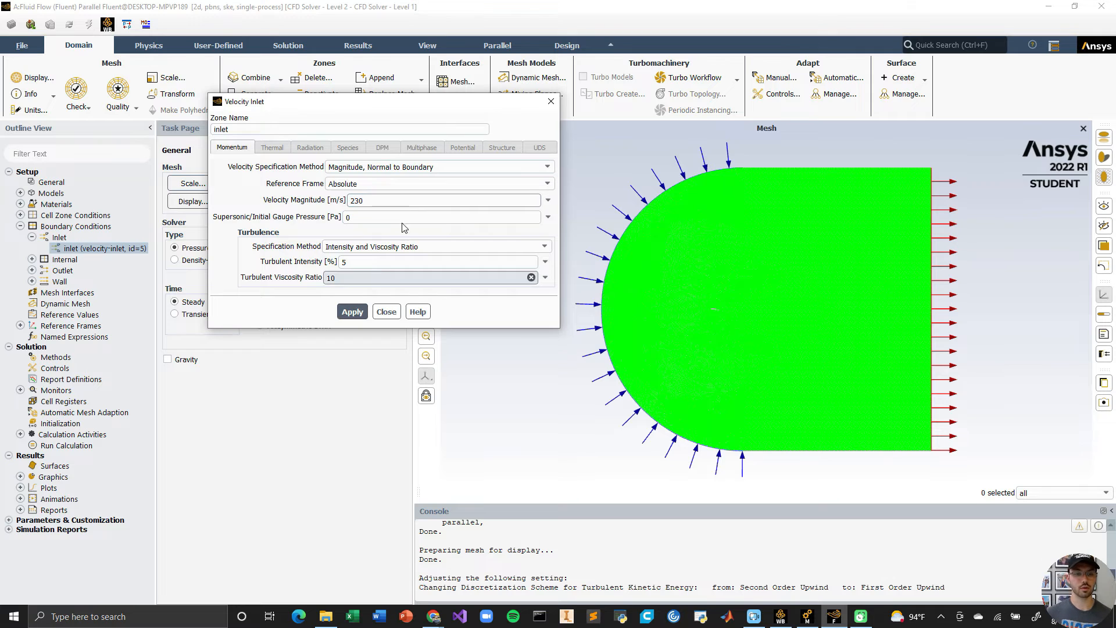
{"action": "left_click", "coordinate": [372, 200]}
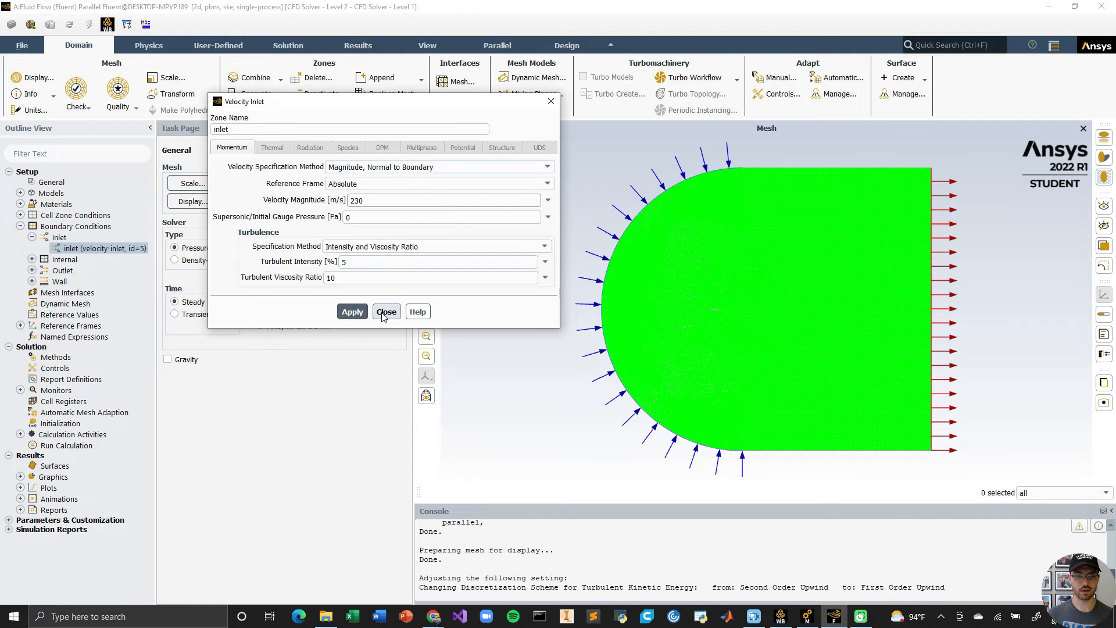
{"action": "left_click", "coordinate": [352, 312]}
{"action": "left_click", "coordinate": [388, 313]}
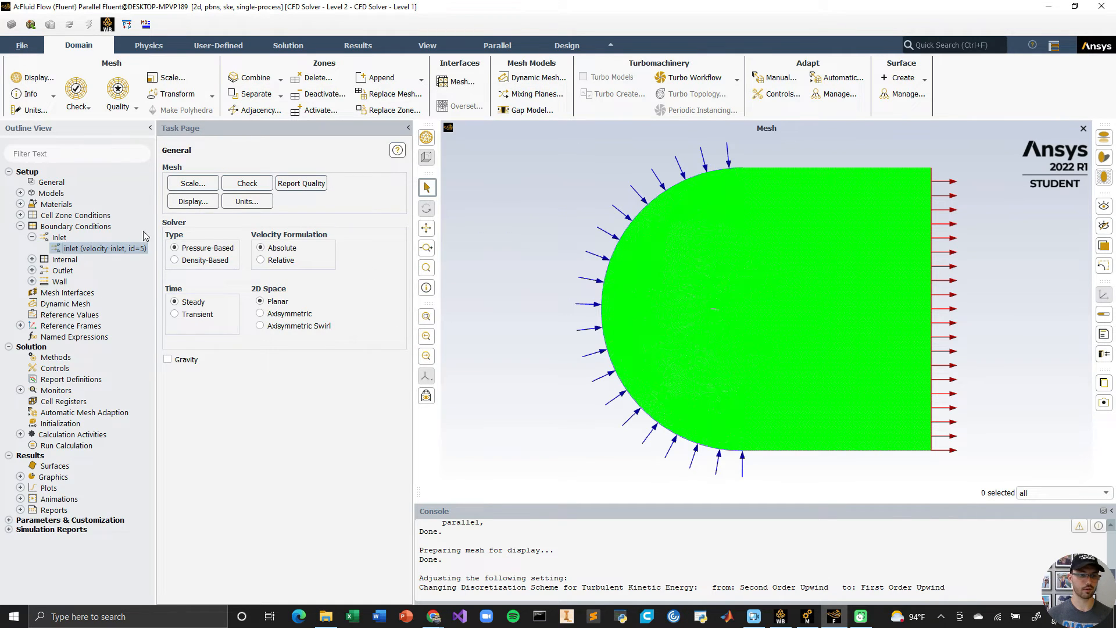
Step: Review the internal boundary condition interior-surface_body and close it without changes
{"action": "left_click", "coordinate": [74, 271]}
{"action": "double_click", "coordinate": [81, 273]}
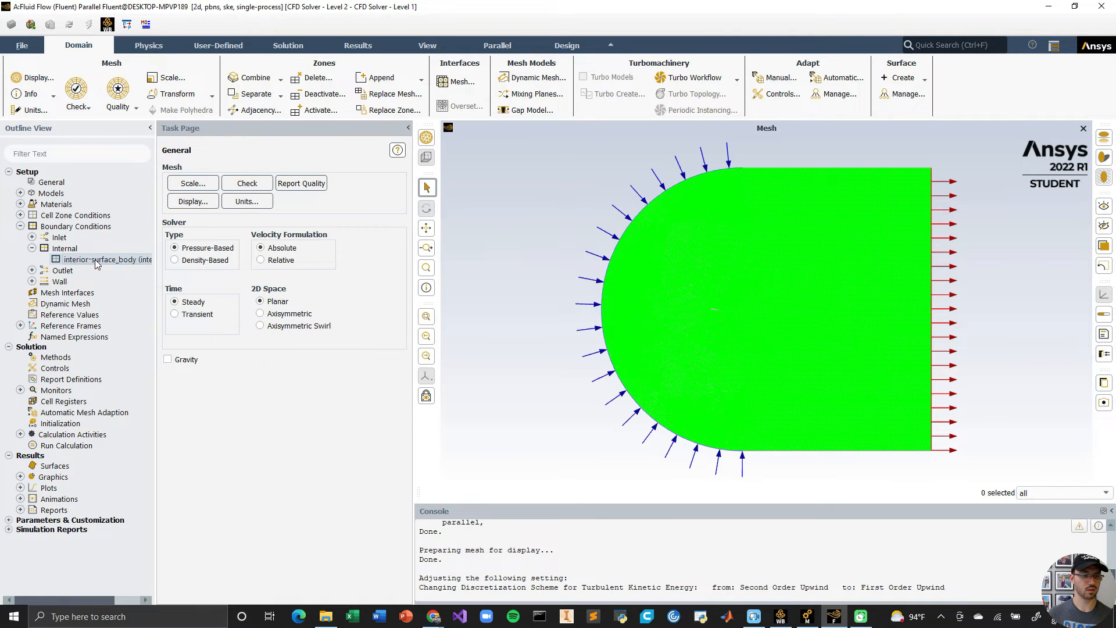
{"action": "double_click", "coordinate": [96, 262]}
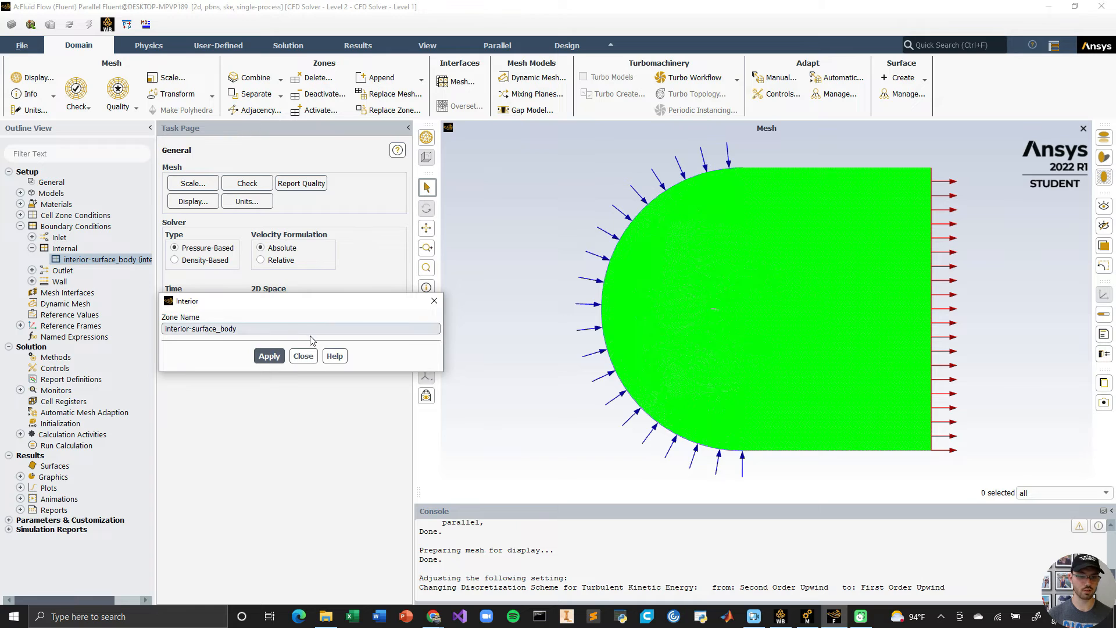
{"action": "left_click", "coordinate": [302, 355]}
{"action": "left_click", "coordinate": [32, 248]}
Step: Review the wall motion, shear and roughness settings of the wall-surface_body boundary condition
{"action": "left_click", "coordinate": [32, 271]}
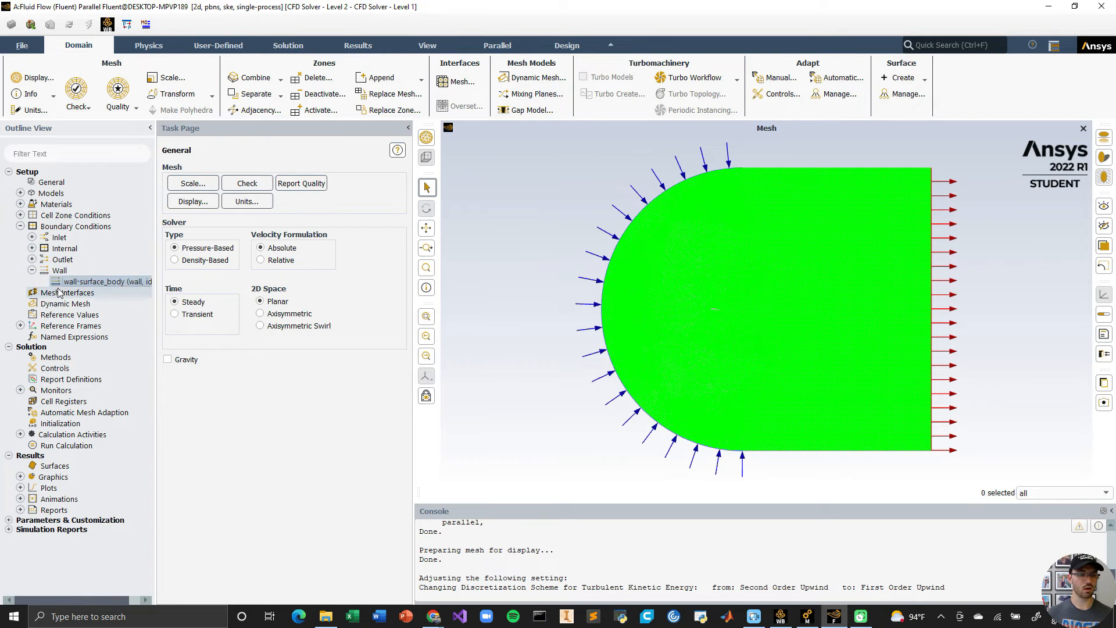
{"action": "double_click", "coordinate": [68, 280]}
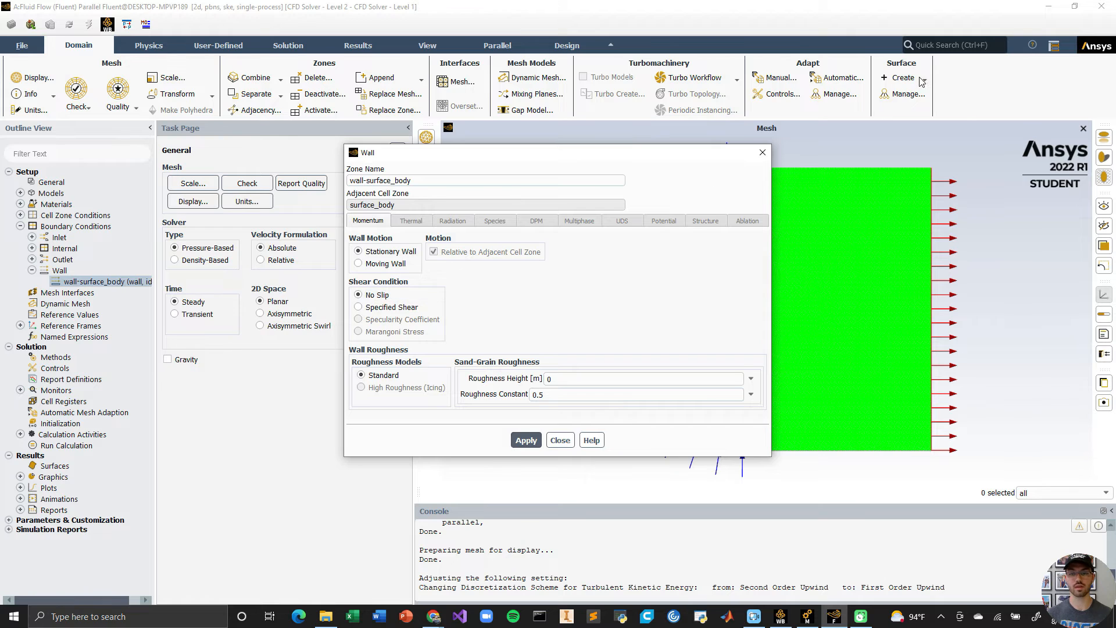
{"action": "left_click_drag", "start_coordinate": [675, 157], "coordinate": [450, 115]}
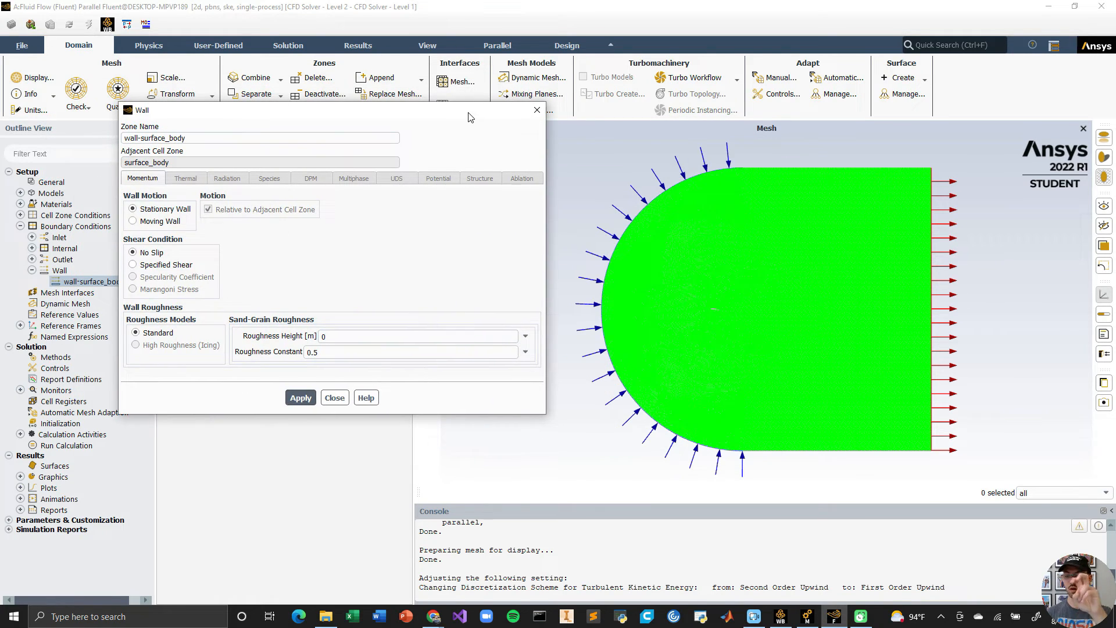
{"action": "left_click", "coordinate": [707, 324]}
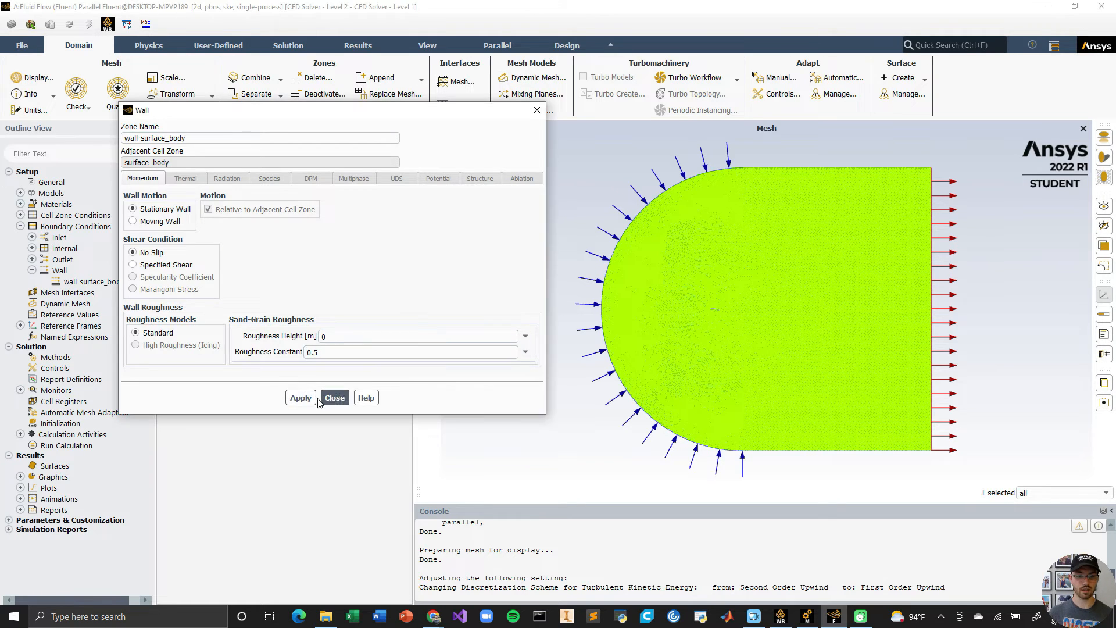
{"action": "left_click", "coordinate": [335, 397]}
{"action": "left_click", "coordinate": [20, 226]}
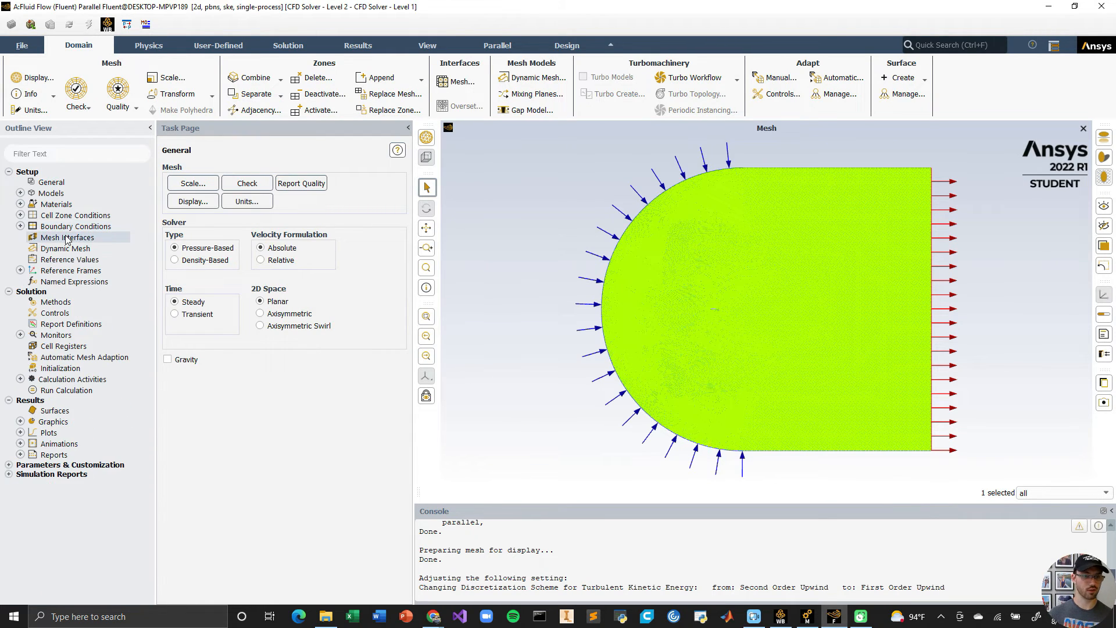
Step: Add a drag force report definition for the wall-surface_body zone, outputting the drag coefficient with a report file and report plot
{"action": "double_click", "coordinate": [87, 324]}
{"action": "left_click", "coordinate": [417, 284]}
{"action": "mouse_move", "coordinate": [440, 334]}
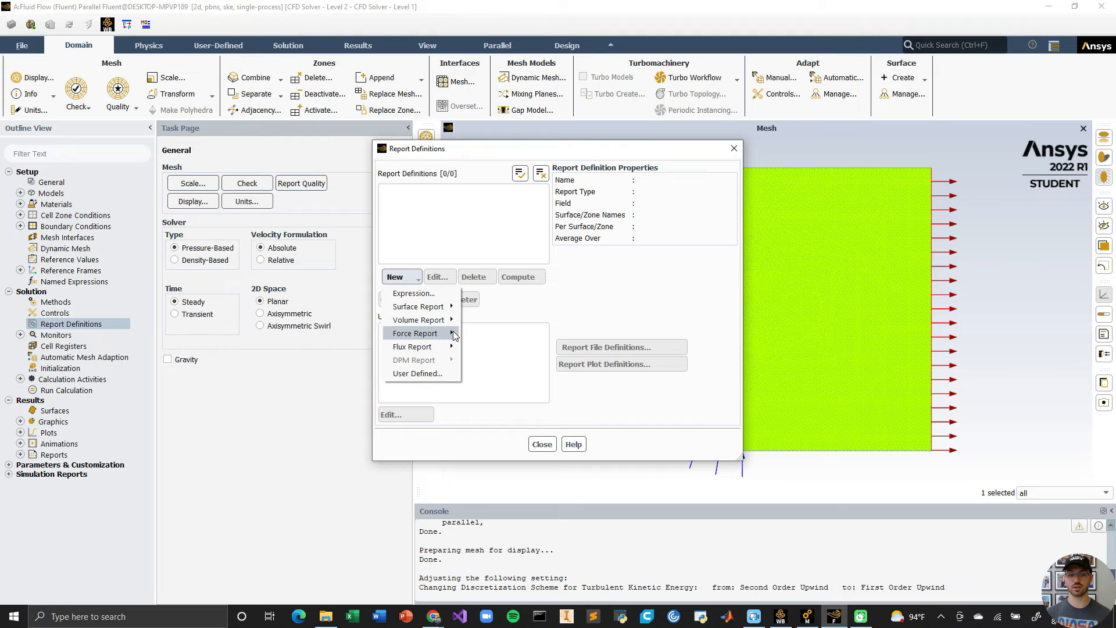
{"action": "left_click", "coordinate": [483, 336]}
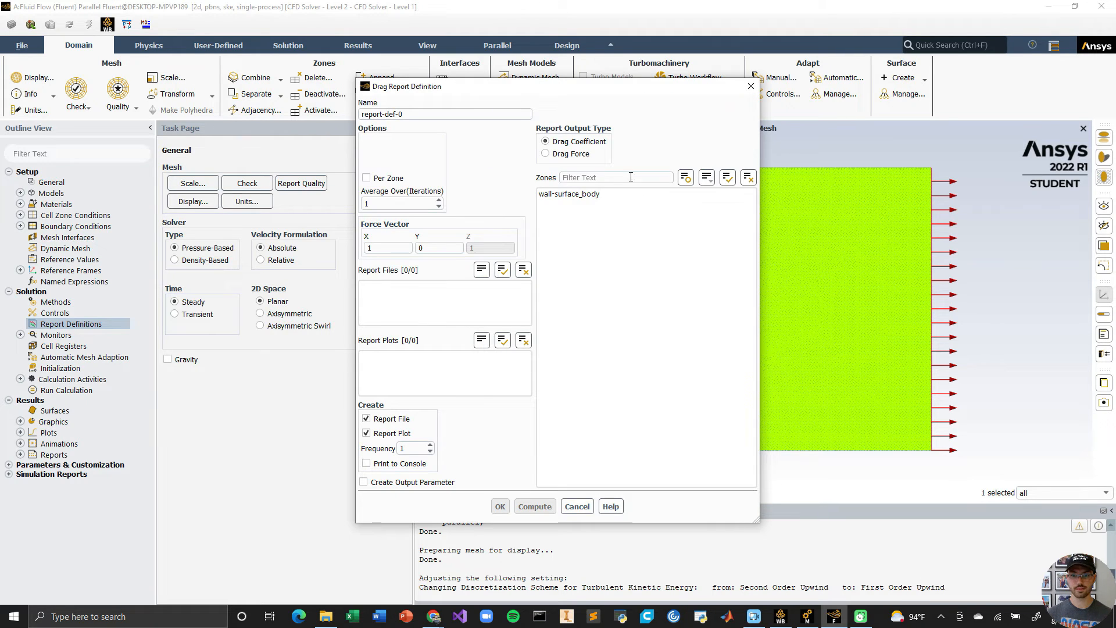
{"action": "left_click", "coordinate": [608, 198]}
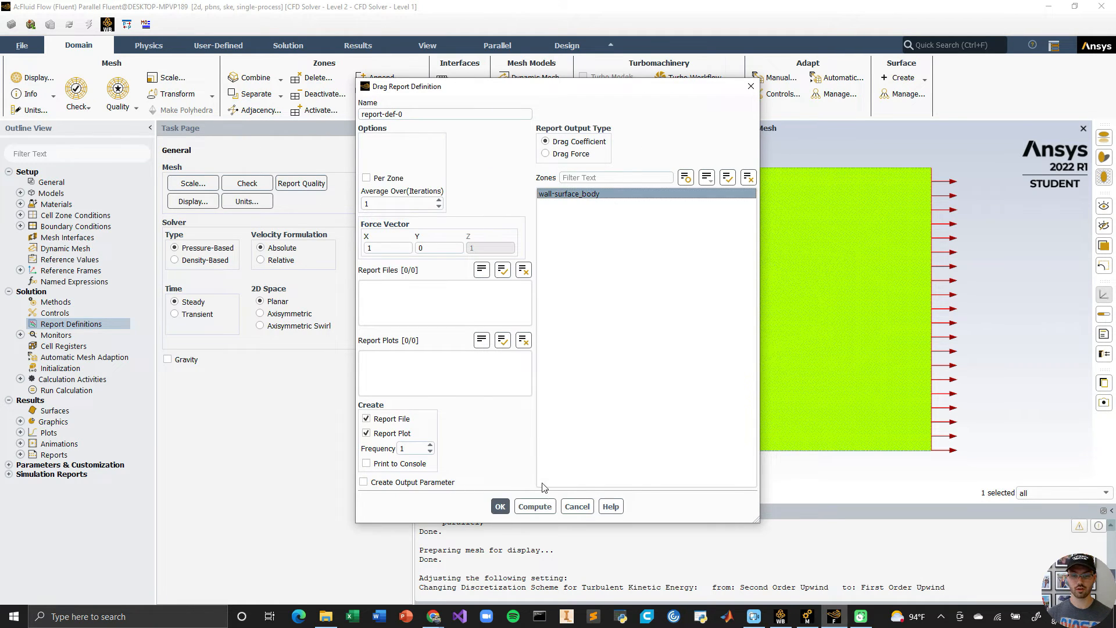
{"action": "left_click", "coordinate": [503, 507]}
Step: Add a lift force report definition for the wall-surface_body zone, outputting the lift coefficient with a report file and report plot, and check the definitions list
{"action": "left_click", "coordinate": [416, 277]}
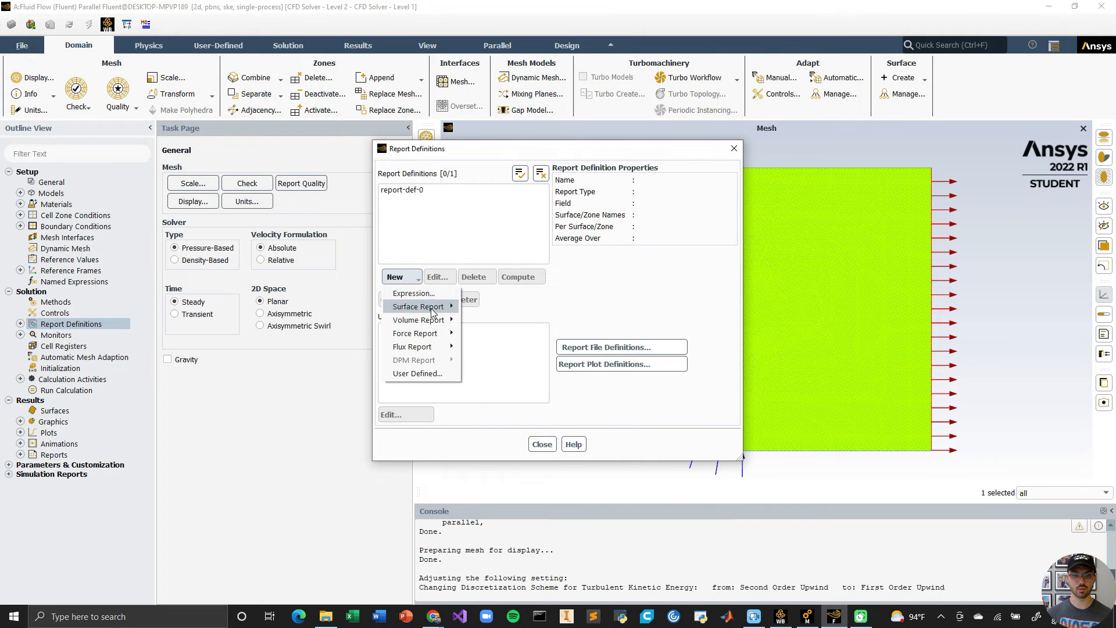
{"action": "left_click", "coordinate": [477, 348]}
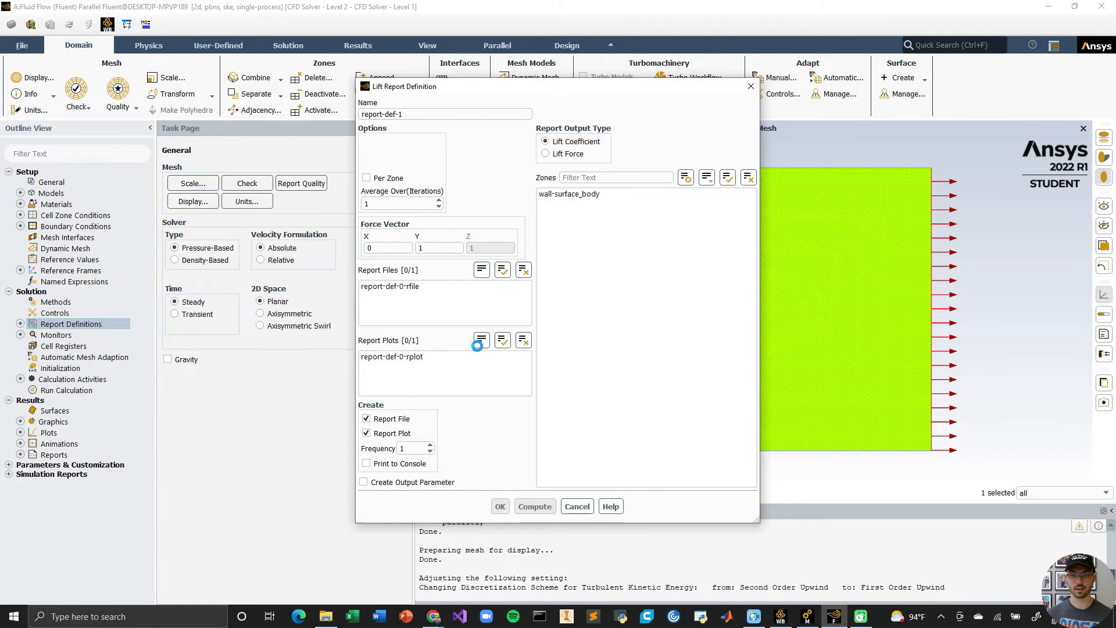
{"action": "left_click", "coordinate": [595, 196]}
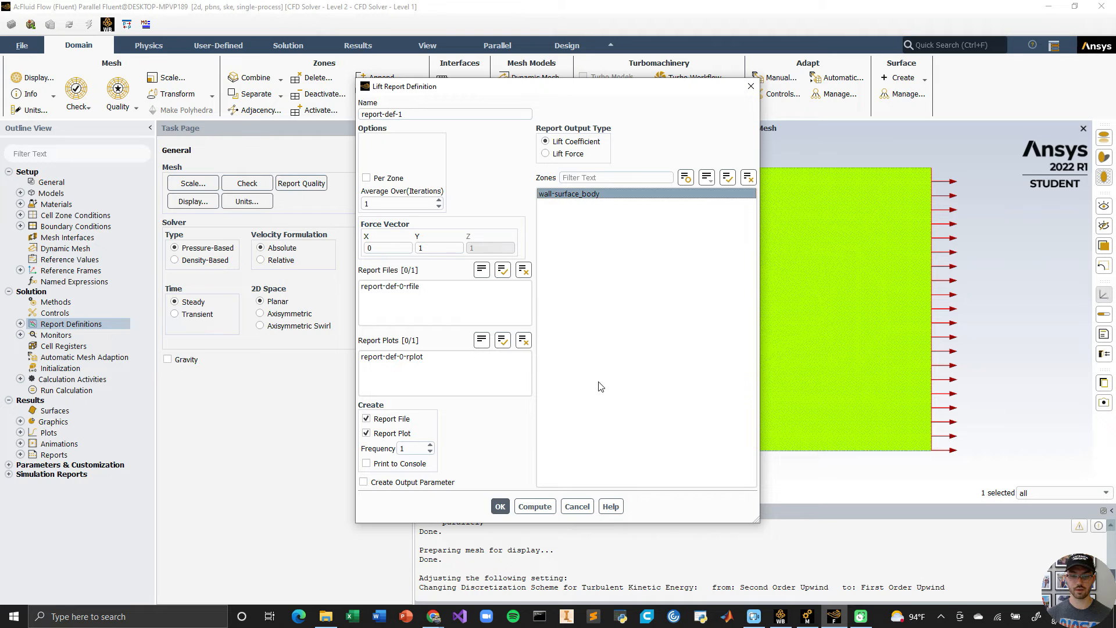
{"action": "left_click", "coordinate": [500, 506]}
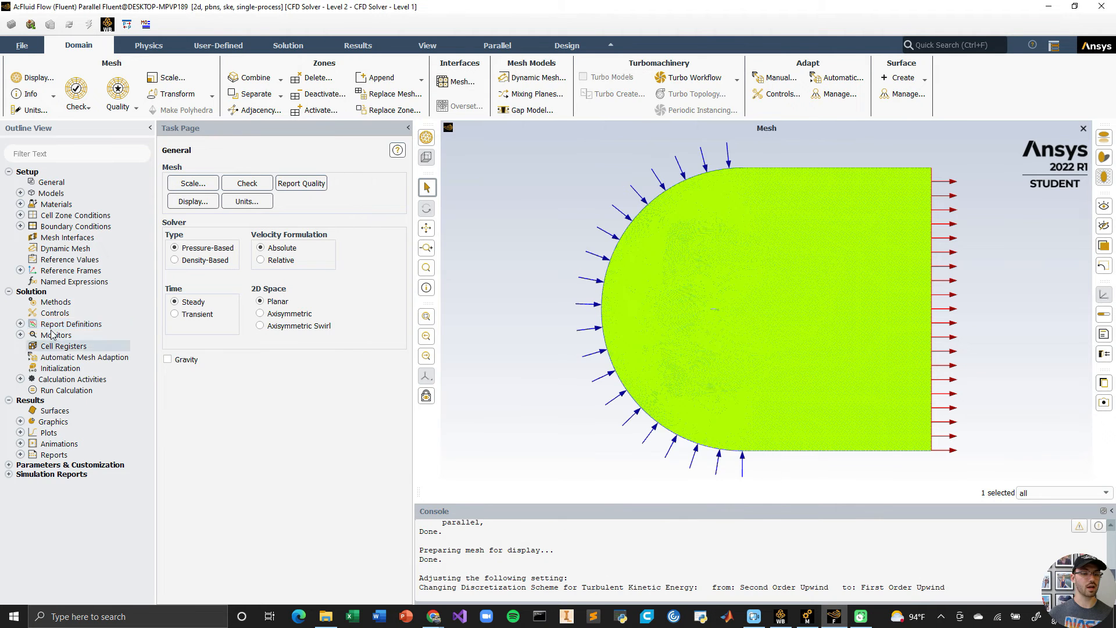
{"action": "left_click", "coordinate": [20, 324]}
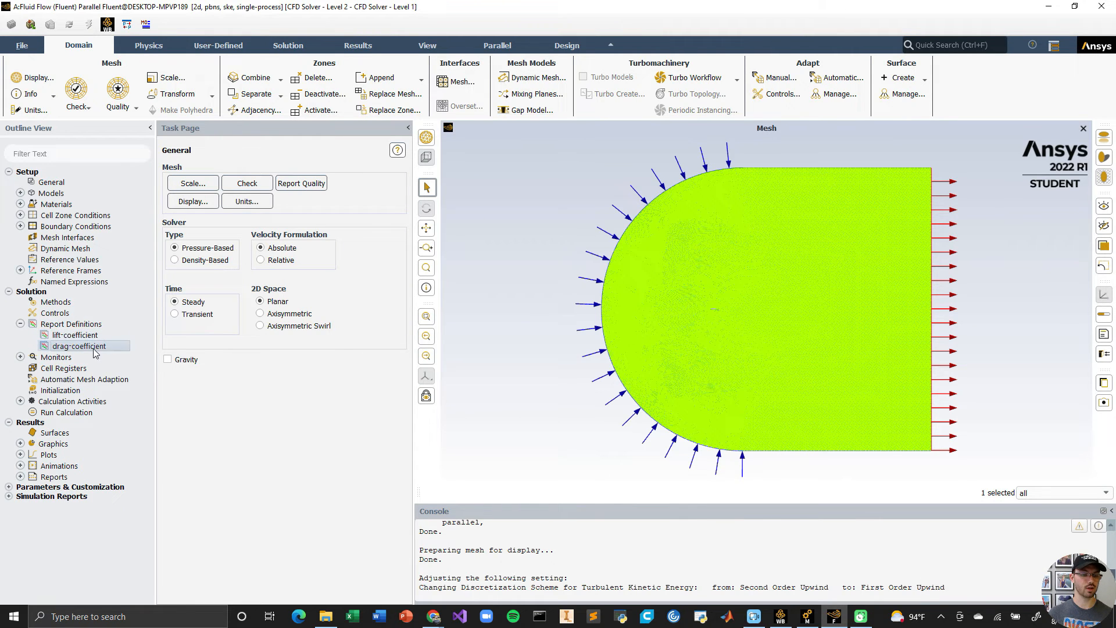
{"action": "left_click", "coordinate": [20, 323]}
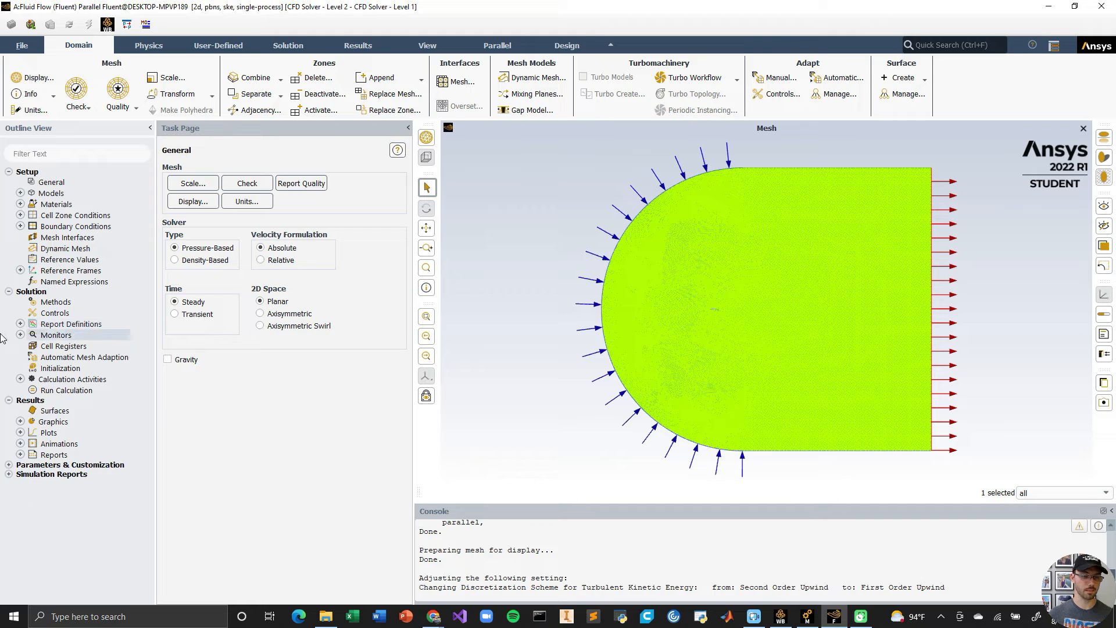
Step: Initialize the solution with Hybrid Initialization and run the calculation for 1000 iterations
{"action": "left_click", "coordinate": [60, 367]}
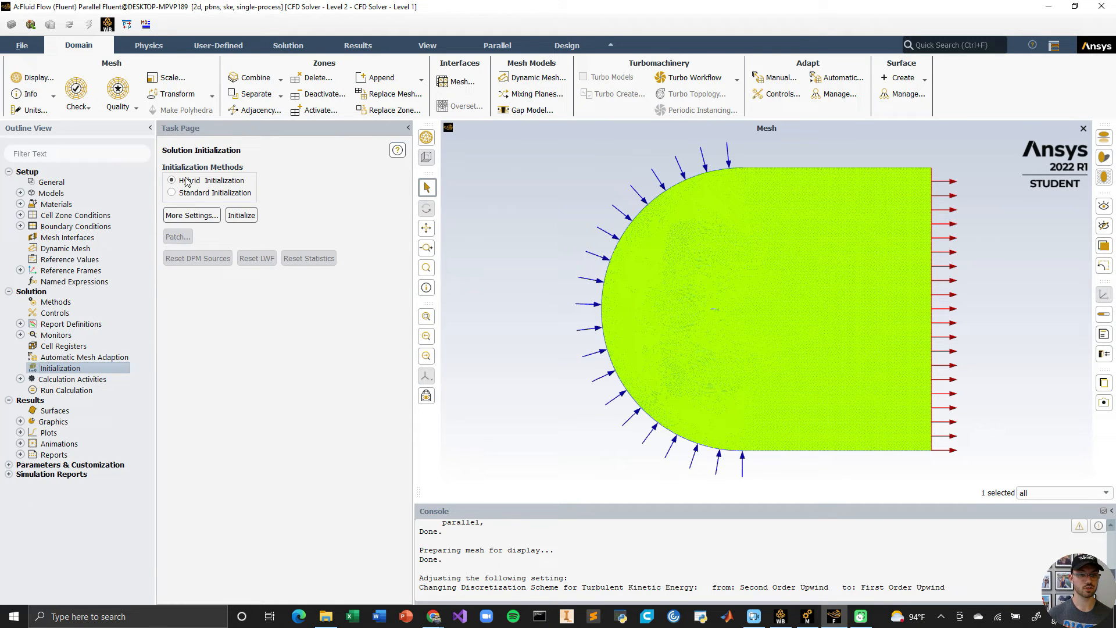
{"action": "left_click", "coordinate": [232, 214]}
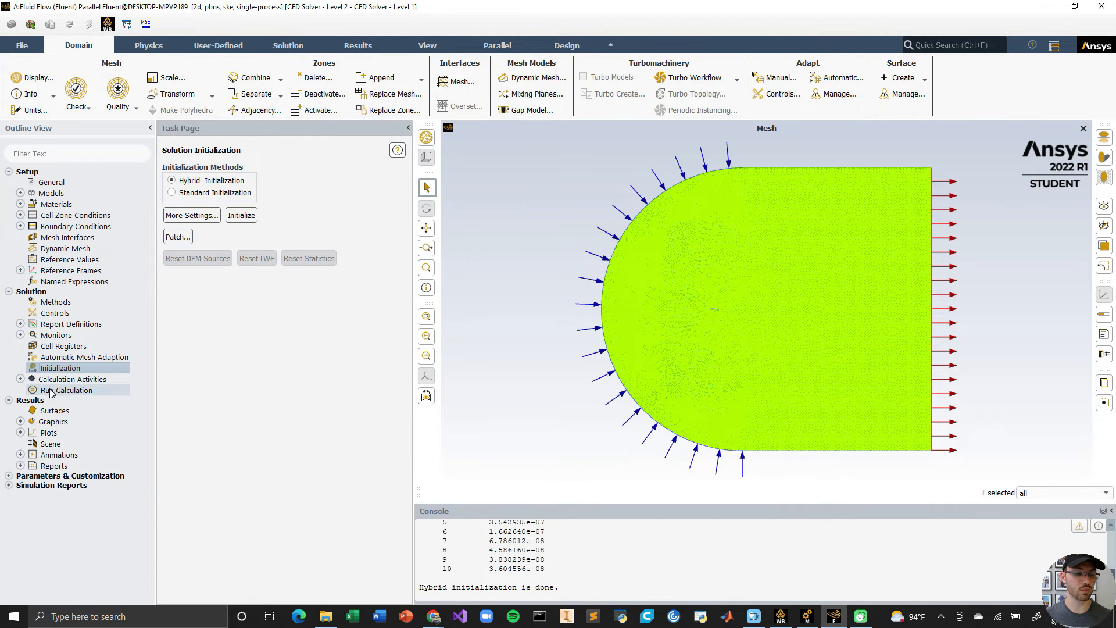
{"action": "left_click", "coordinate": [81, 391]}
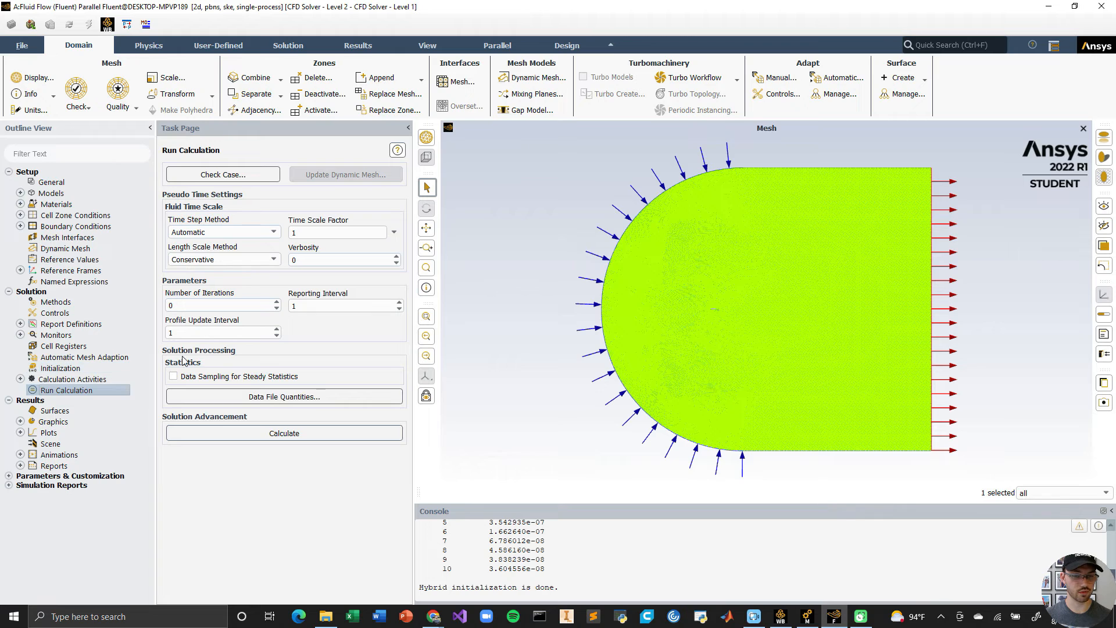
{"action": "double_click", "coordinate": [260, 304]}
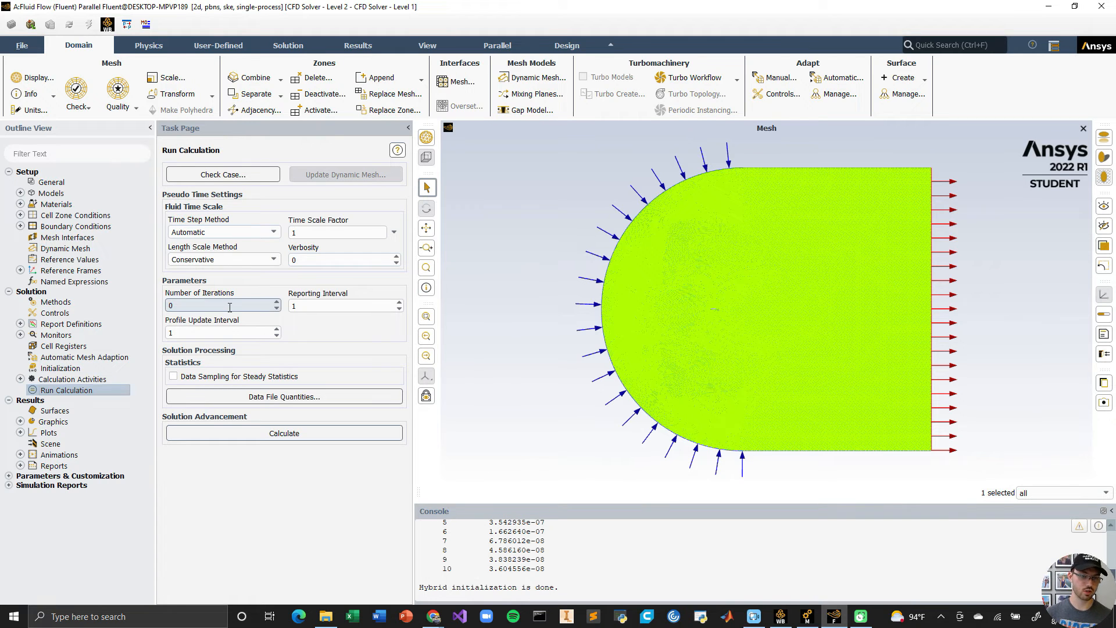
{"action": "type", "text": "1000"}
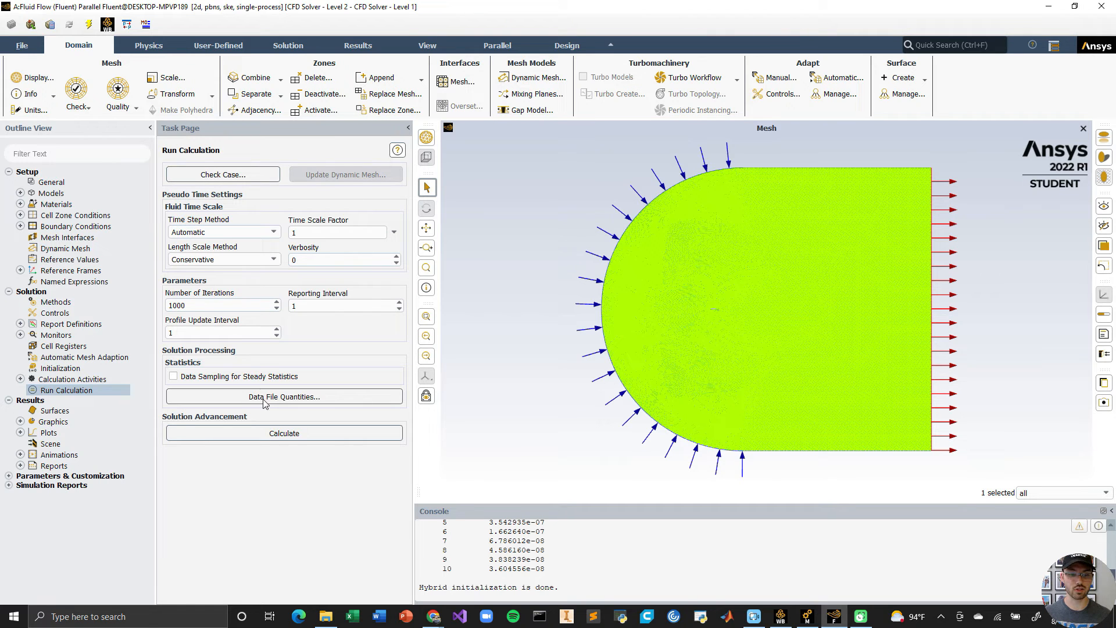
{"action": "left_click", "coordinate": [295, 434]}
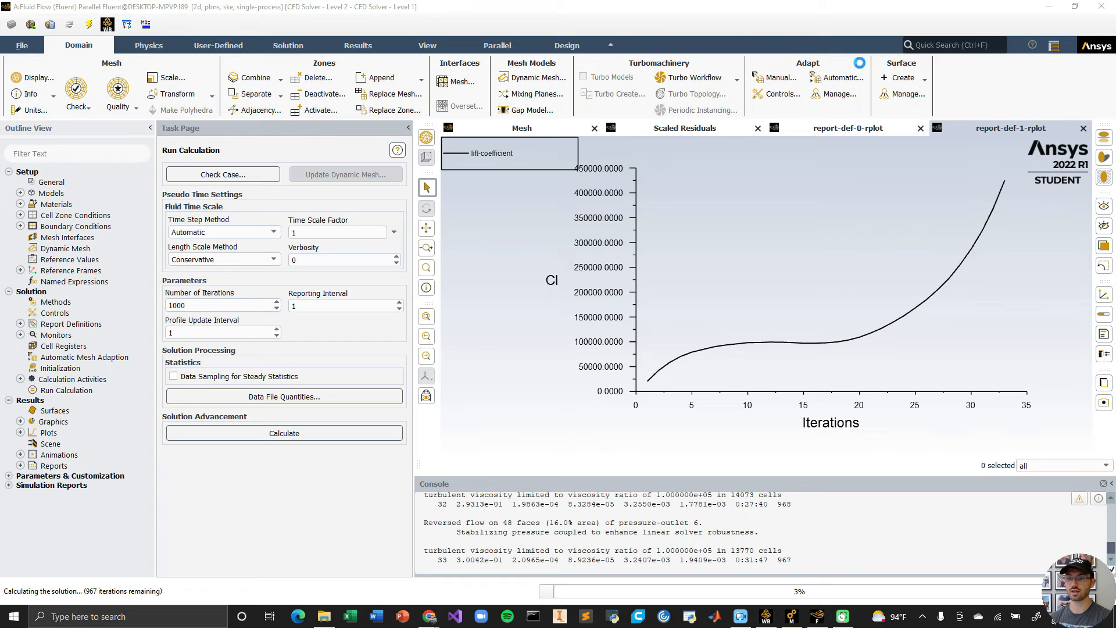
Step: Compare the drag coefficient and lift coefficient plots over the iterations to judge convergence
{"action": "left_click", "coordinate": [846, 133]}
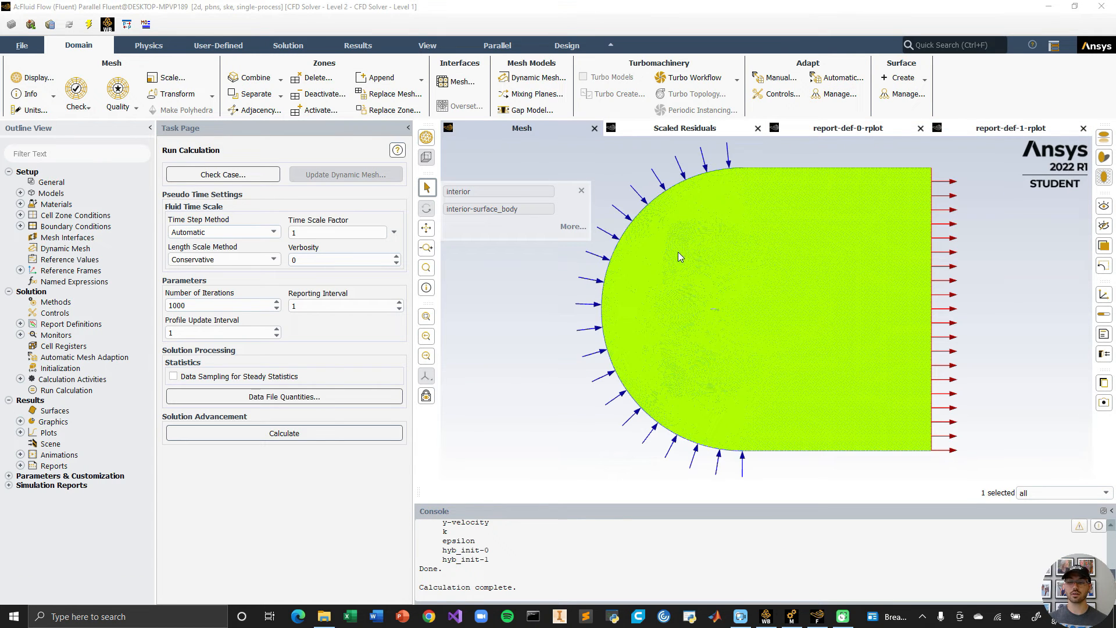
{"action": "left_click", "coordinate": [819, 130]}
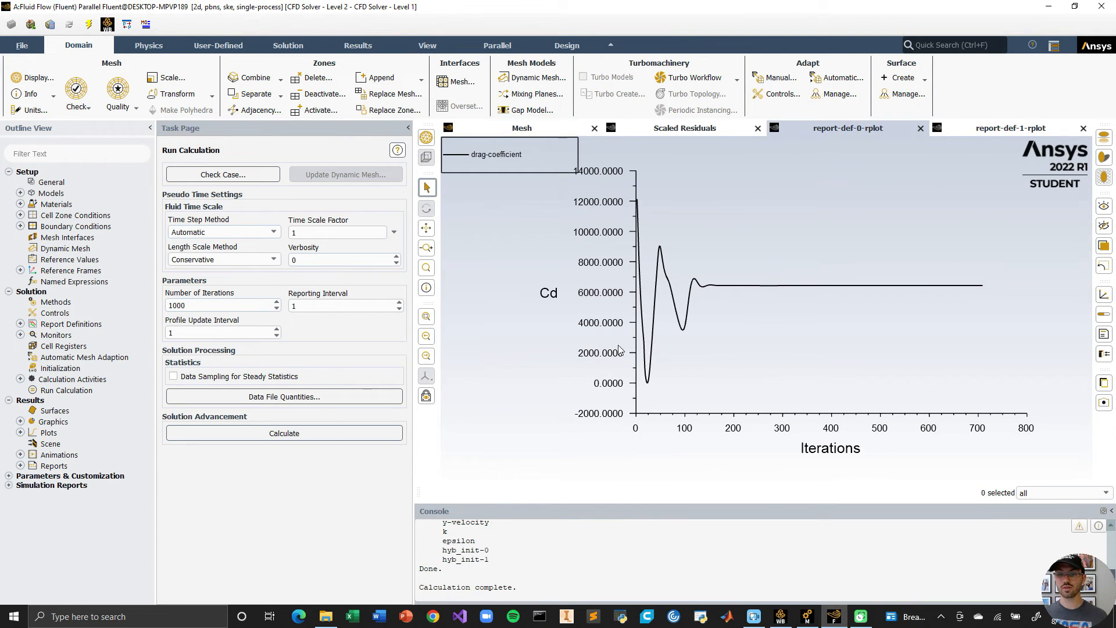
{"action": "left_click", "coordinate": [1025, 132]}
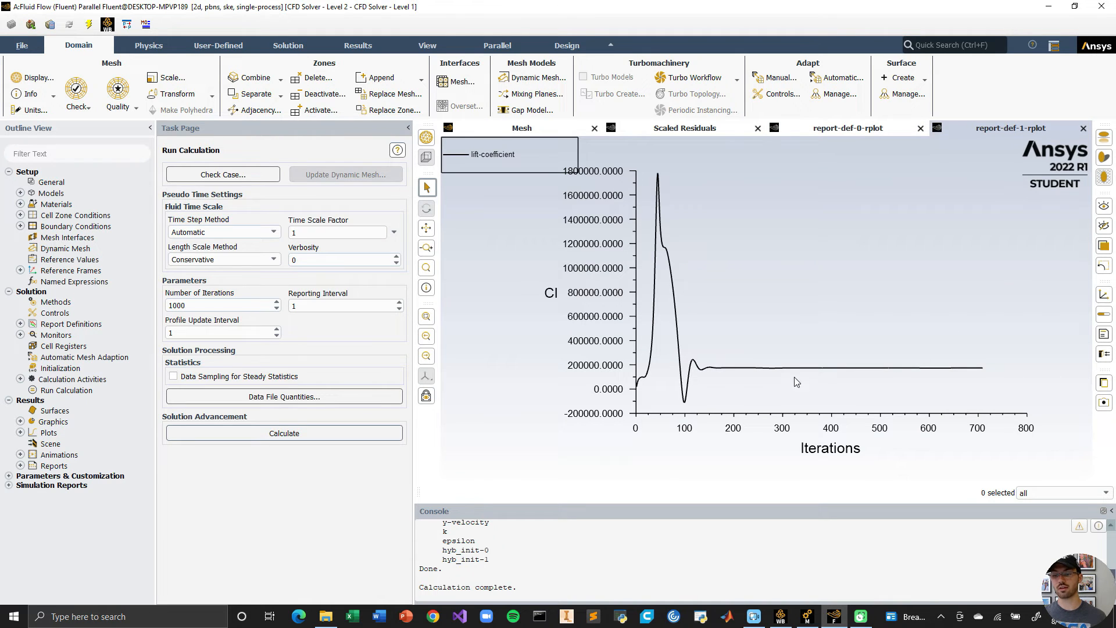
{"action": "left_click", "coordinate": [848, 129]}
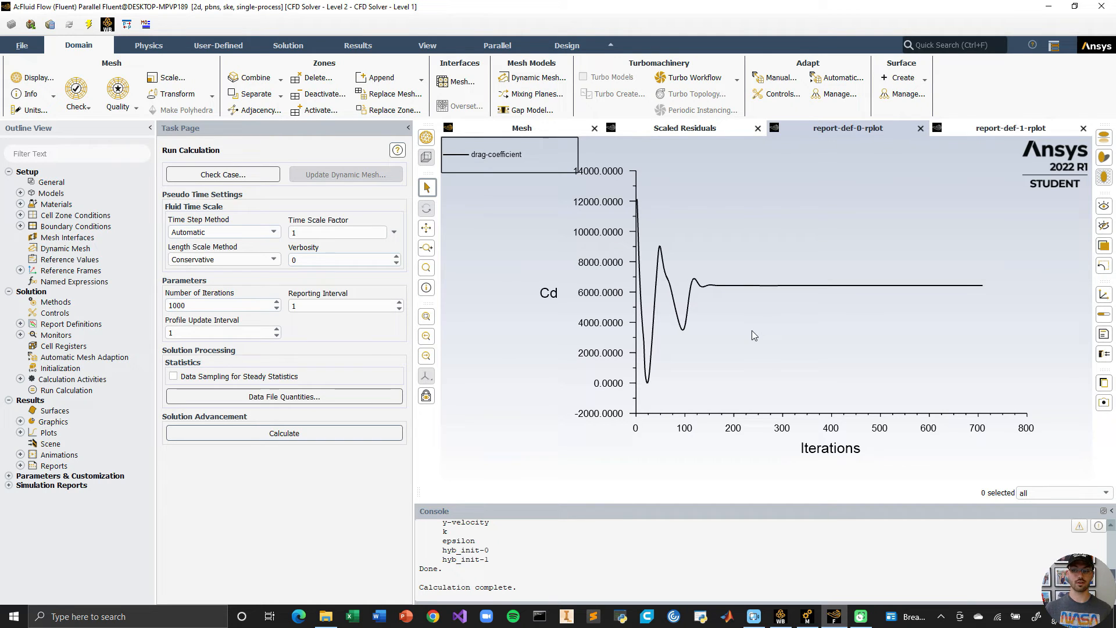
Step: Create a filled, smooth contour named pressure-contour showing Absolute Pressure on interior-surface_body and surface_body
{"action": "left_click", "coordinate": [20, 421]}
{"action": "double_click", "coordinate": [67, 443]}
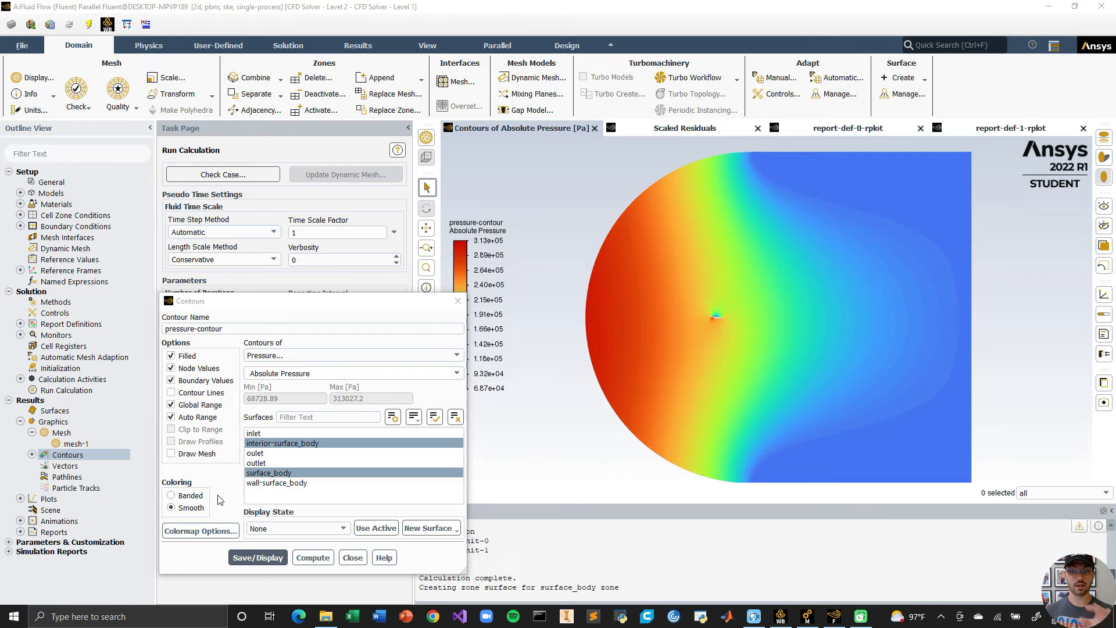
{"action": "left_click", "coordinate": [352, 558]}
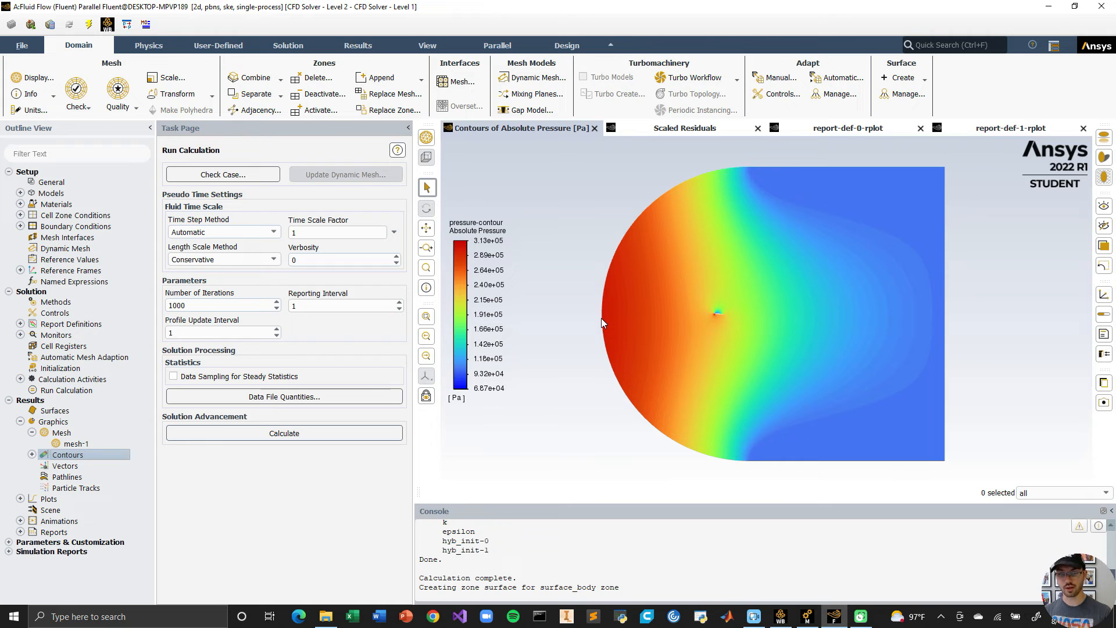
Step: Examine the absolute pressure distribution around the airfoil, above and below its surface
{"action": "scroll", "coordinate": [643, 295], "scroll_direction": "up", "scroll_amount": 1}
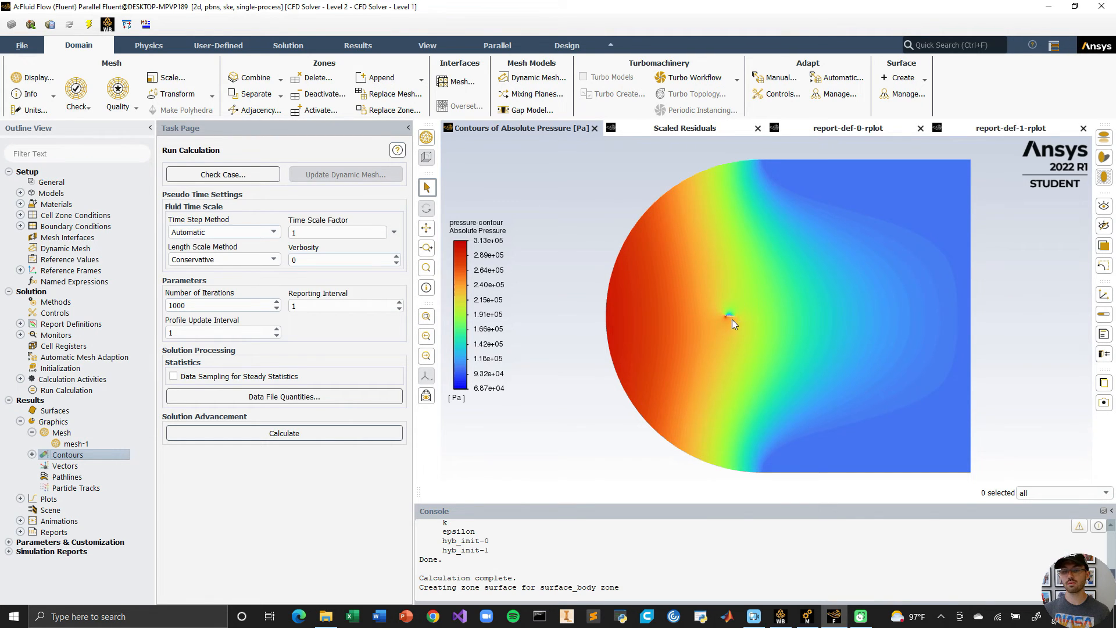
{"action": "scroll", "coordinate": [731, 319], "scroll_direction": "up", "scroll_amount": 8}
{"action": "scroll", "coordinate": [714, 363], "scroll_direction": "down", "scroll_amount": 3}
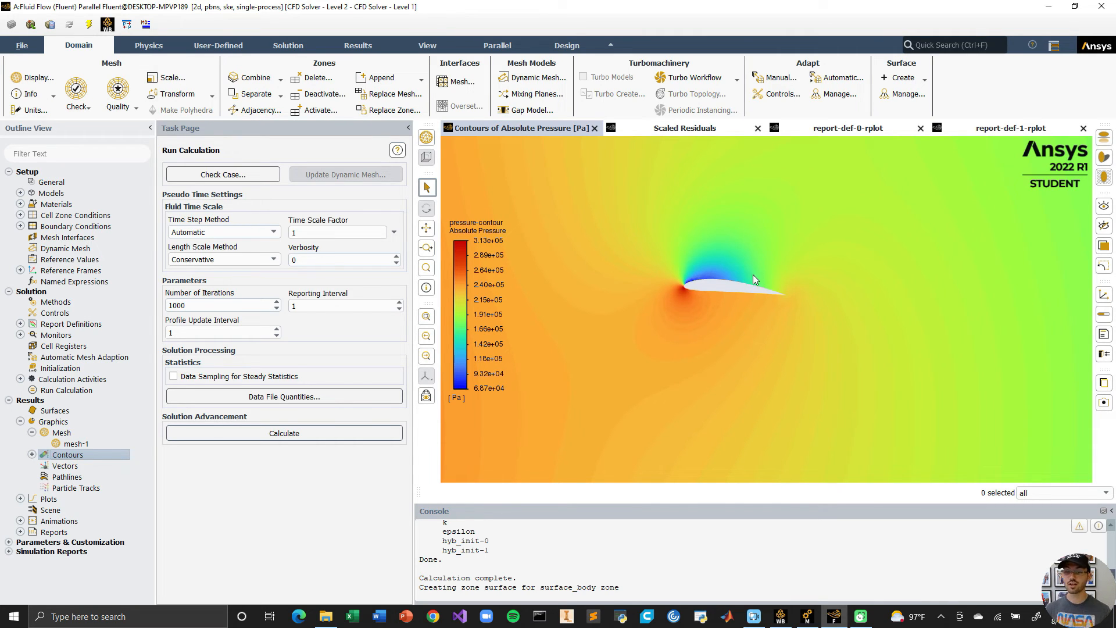
{"action": "scroll", "coordinate": [731, 289], "scroll_direction": "up", "scroll_amount": 3}
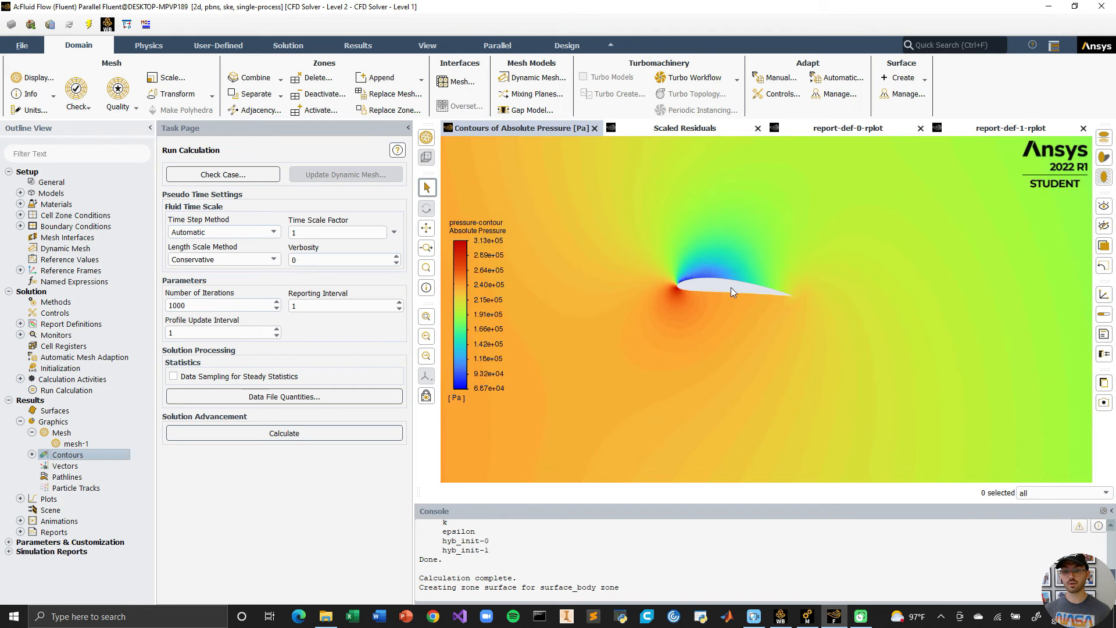
{"action": "scroll", "coordinate": [732, 287], "scroll_direction": "up", "scroll_amount": 3}
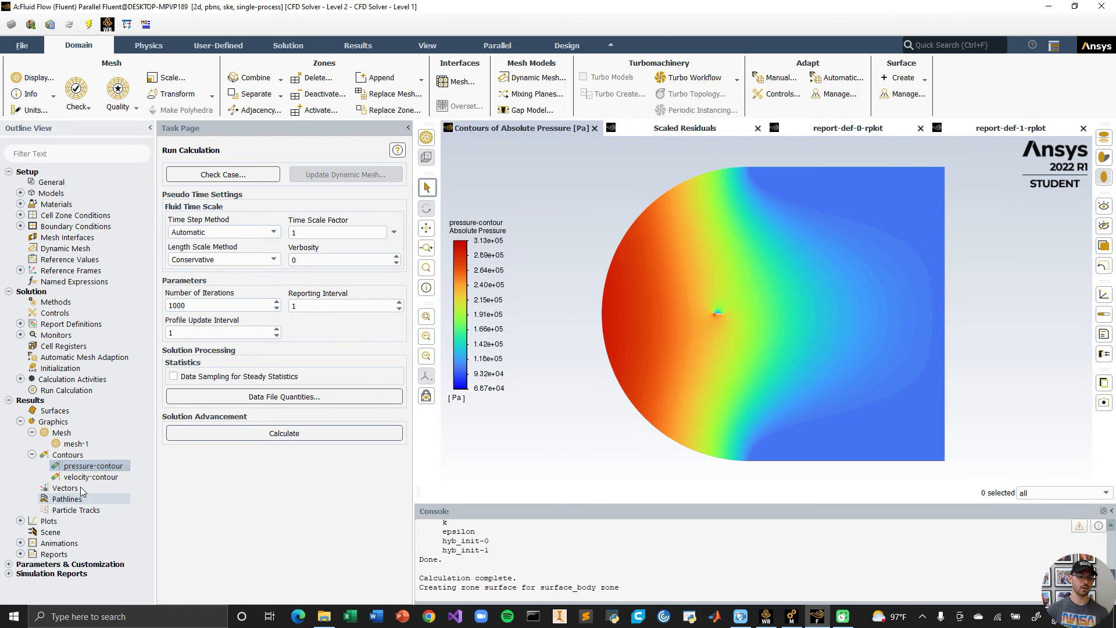
Step: Display the filled, banded contour velocity-contour showing Velocity Magnitude on surface_body
{"action": "double_click", "coordinate": [84, 476]}
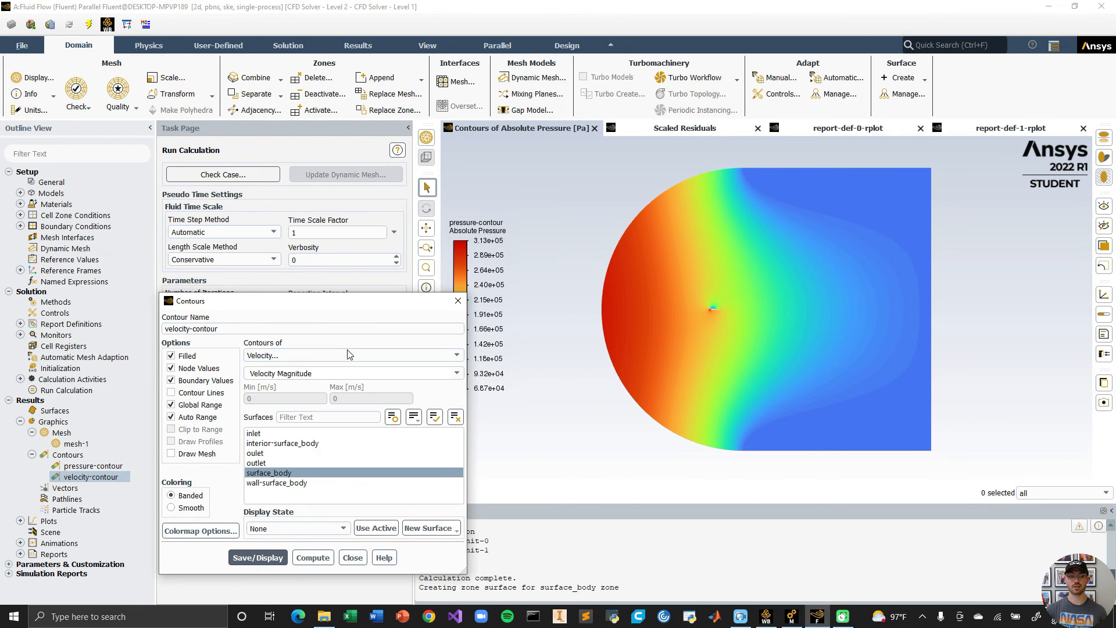
{"action": "left_click", "coordinate": [269, 472]}
{"action": "left_click", "coordinate": [250, 557]}
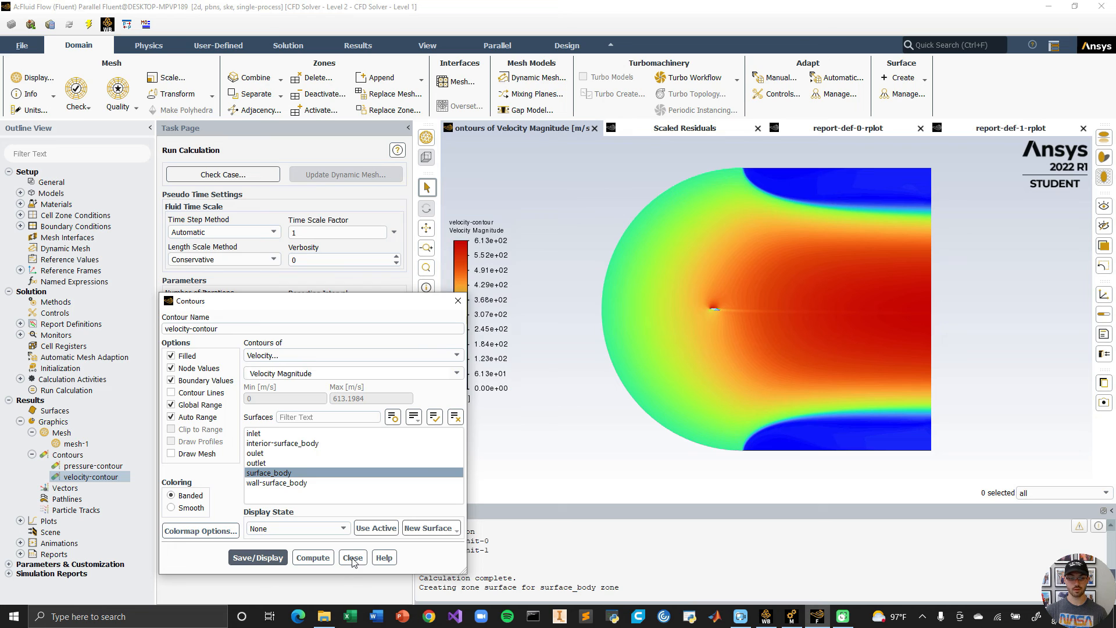
{"action": "left_click", "coordinate": [352, 557]}
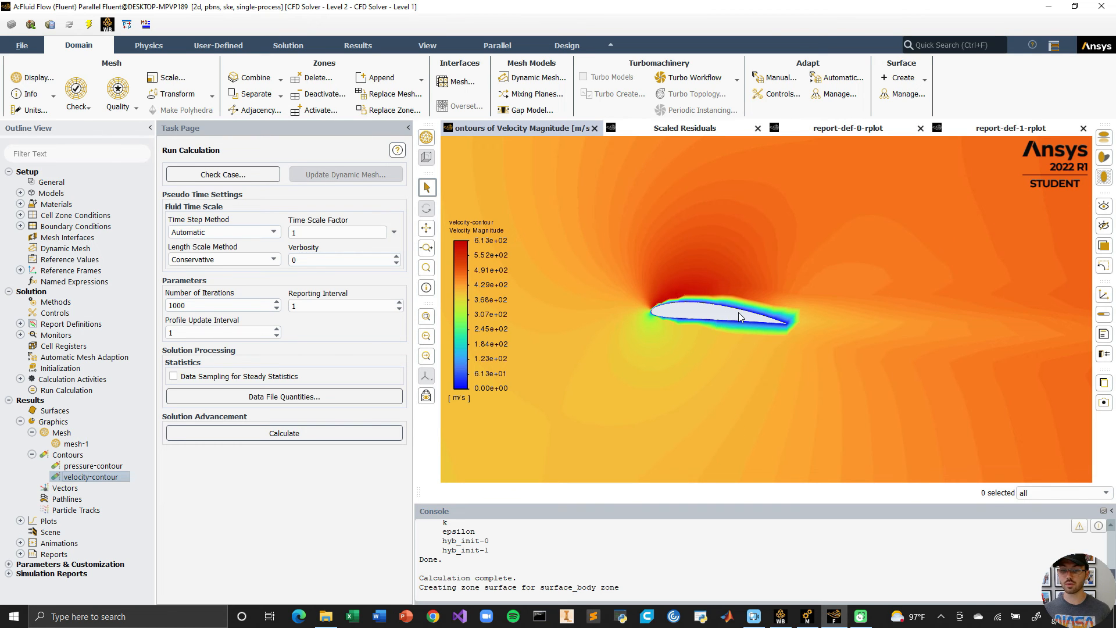
Step: Examine the velocity magnitude distribution close to the airfoil surface and in its wake
{"action": "scroll", "coordinate": [738, 312], "scroll_direction": "up", "scroll_amount": 5}
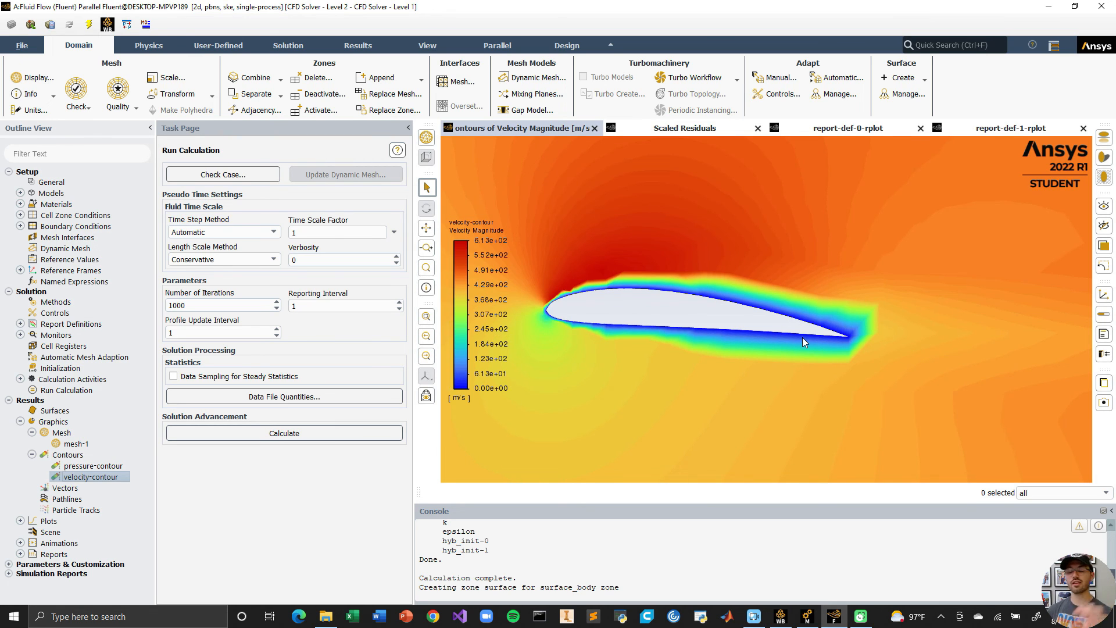
{"action": "scroll", "coordinate": [895, 329], "scroll_direction": "up", "scroll_amount": 3}
{"action": "scroll", "coordinate": [849, 337], "scroll_direction": "down", "scroll_amount": 5}
{"action": "scroll", "coordinate": [848, 337], "scroll_direction": "down", "scroll_amount": 3}
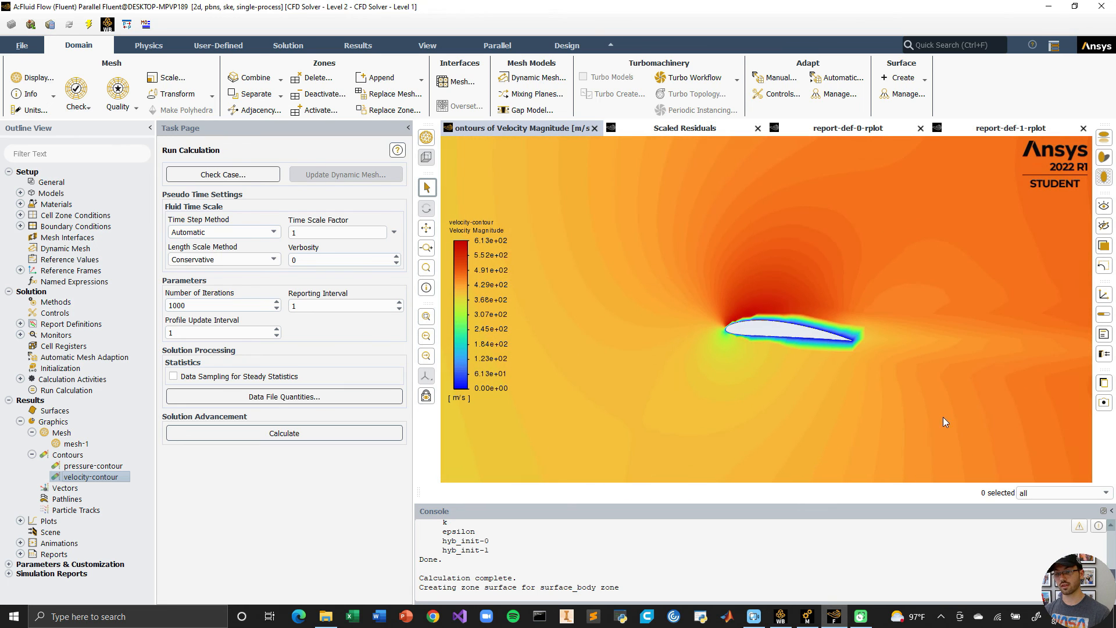
{"action": "scroll", "coordinate": [713, 361], "scroll_direction": "down", "scroll_amount": 5}
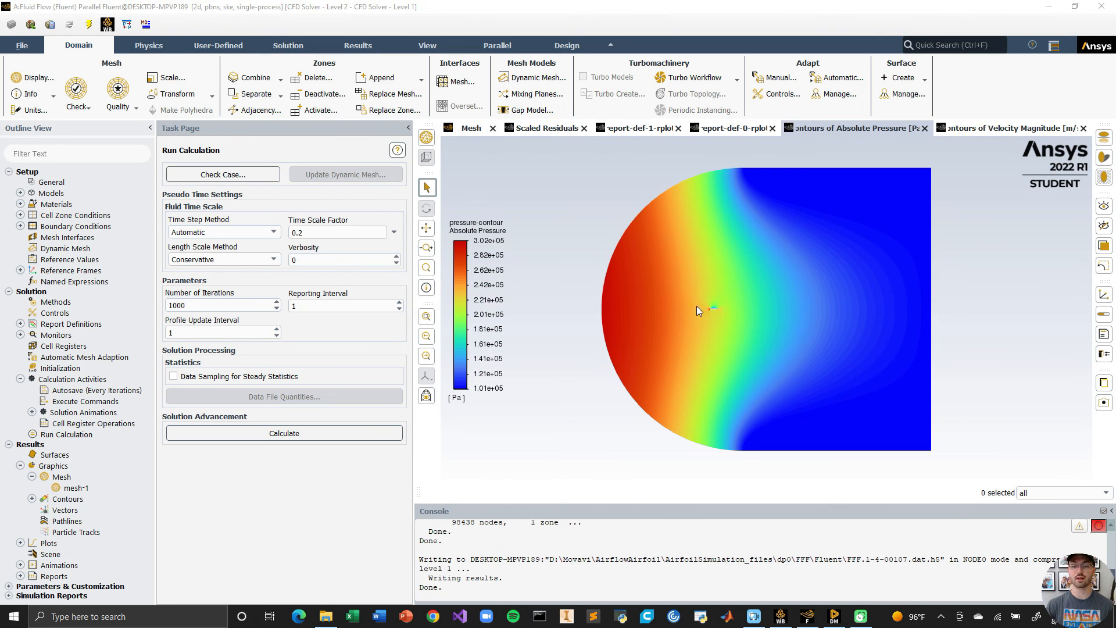
Step: Review the absolute pressure contours around the unrotated airfoil together with that case's lift coefficient plot
{"action": "scroll", "coordinate": [714, 313], "scroll_direction": "up", "scroll_amount": 5}
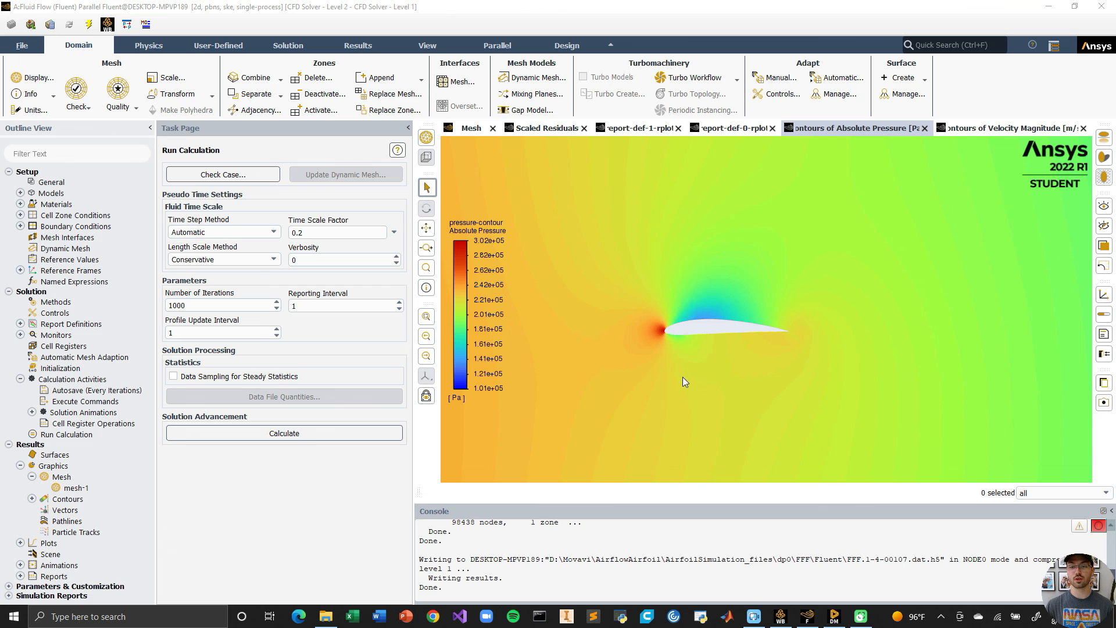
{"action": "left_click", "coordinate": [638, 128]}
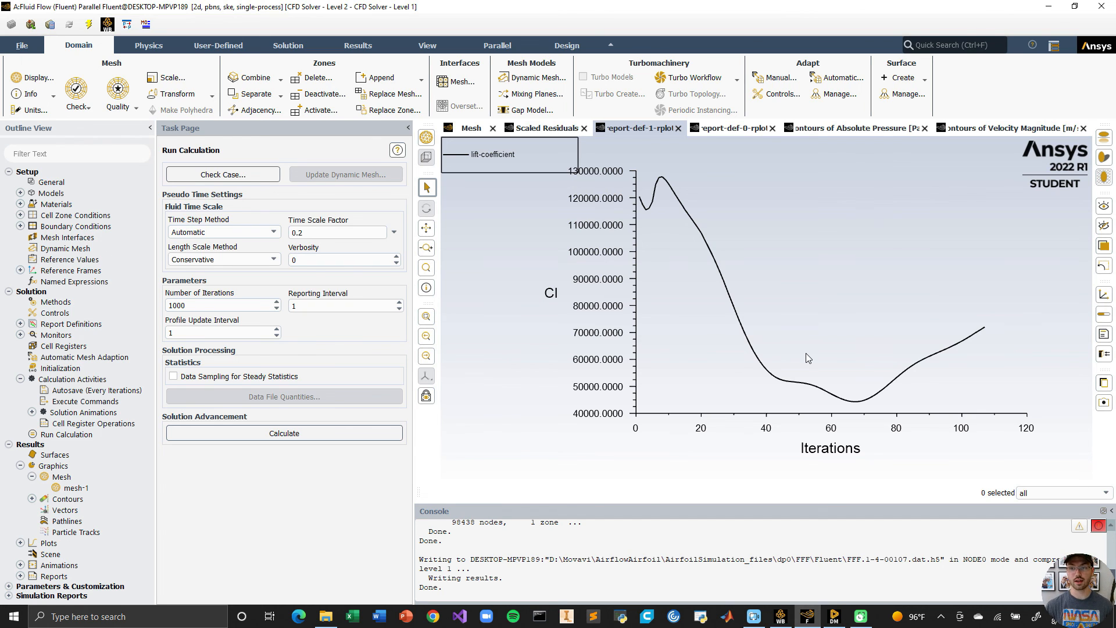
{"action": "left_click", "coordinate": [855, 128]}
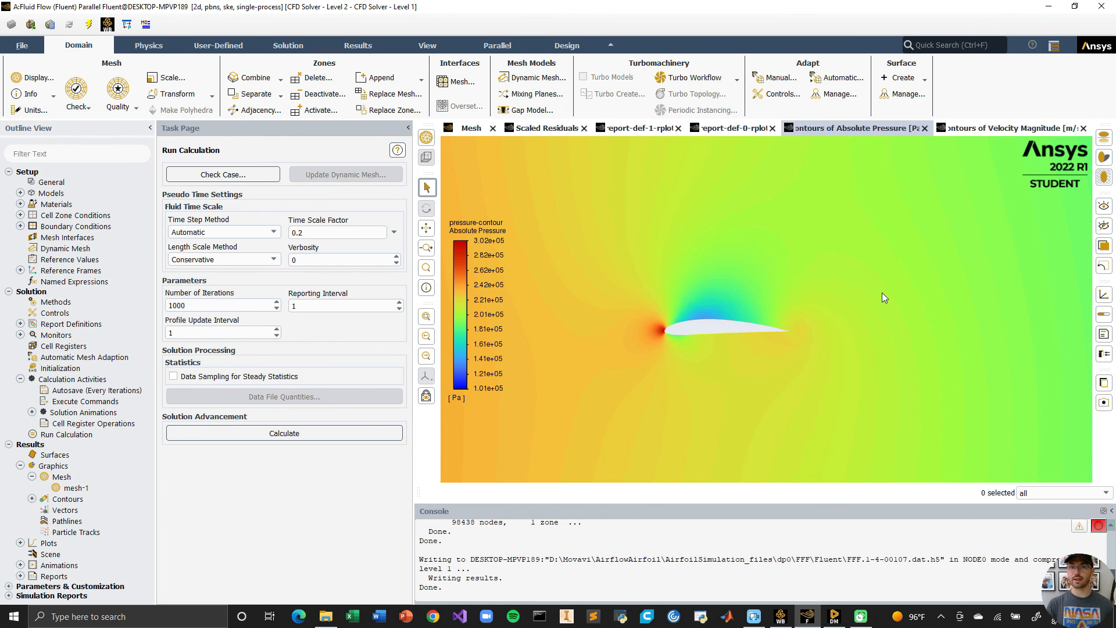